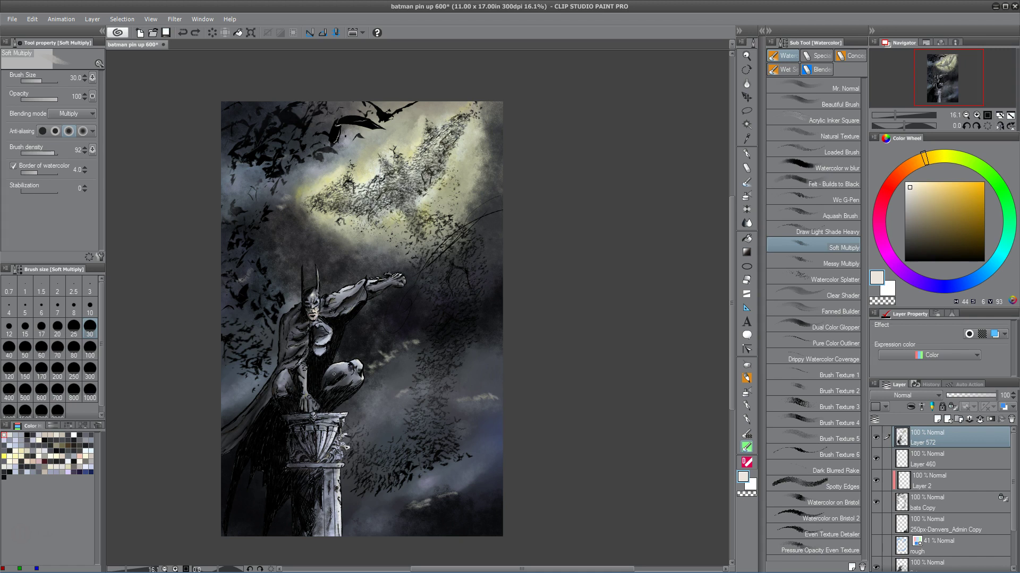
# Toggle the visibility of Layer 572 off and on, and make the flats layer active
pyautogui.click(876, 438)
pyautogui.click(876, 437)
pyautogui.scroll(-2, 1014, 474)
pyautogui.scroll(-1, 1015, 474)
pyautogui.click(967, 509)
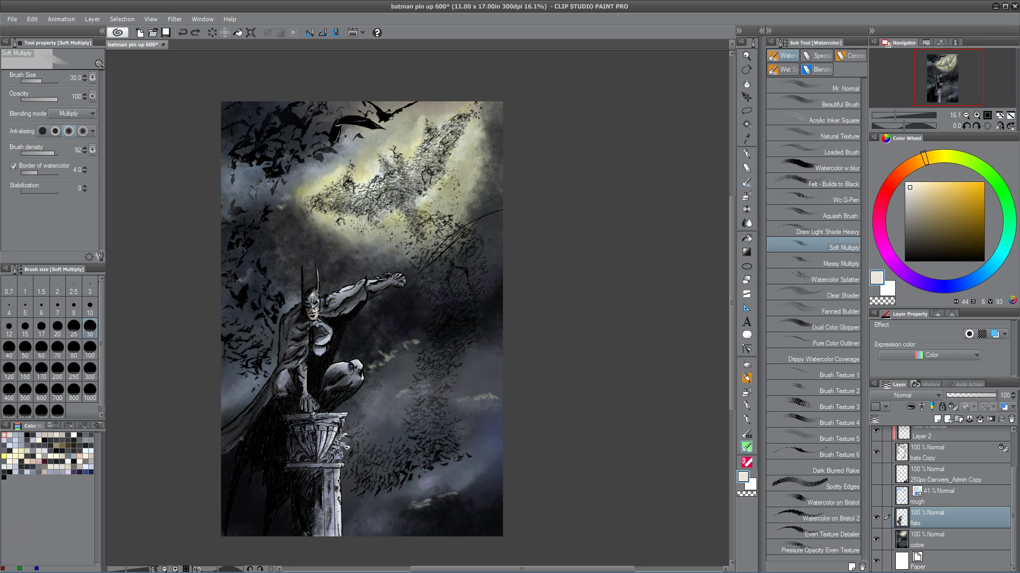
pyautogui.click(34, 20)
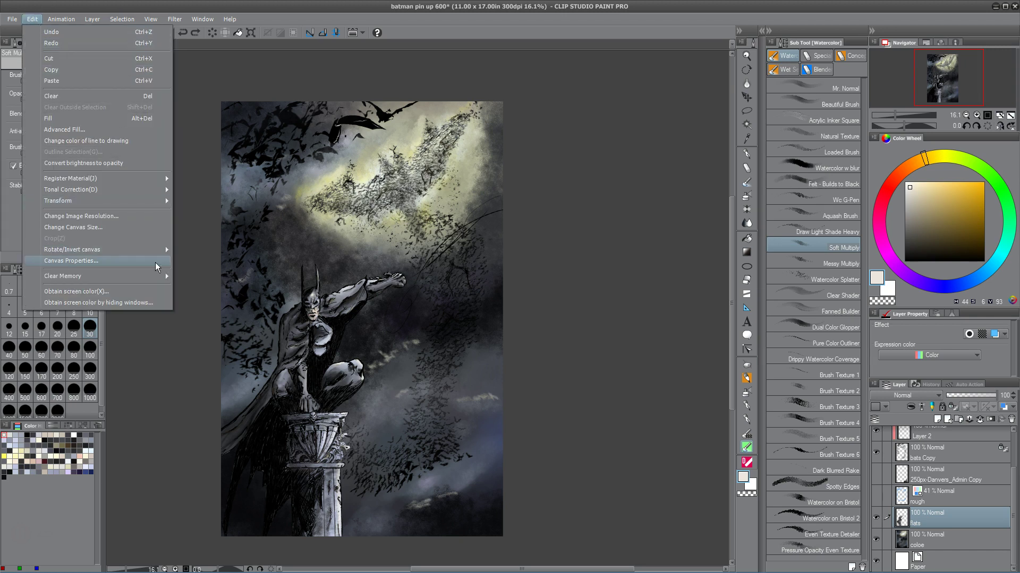
pyautogui.moveTo(129, 193)
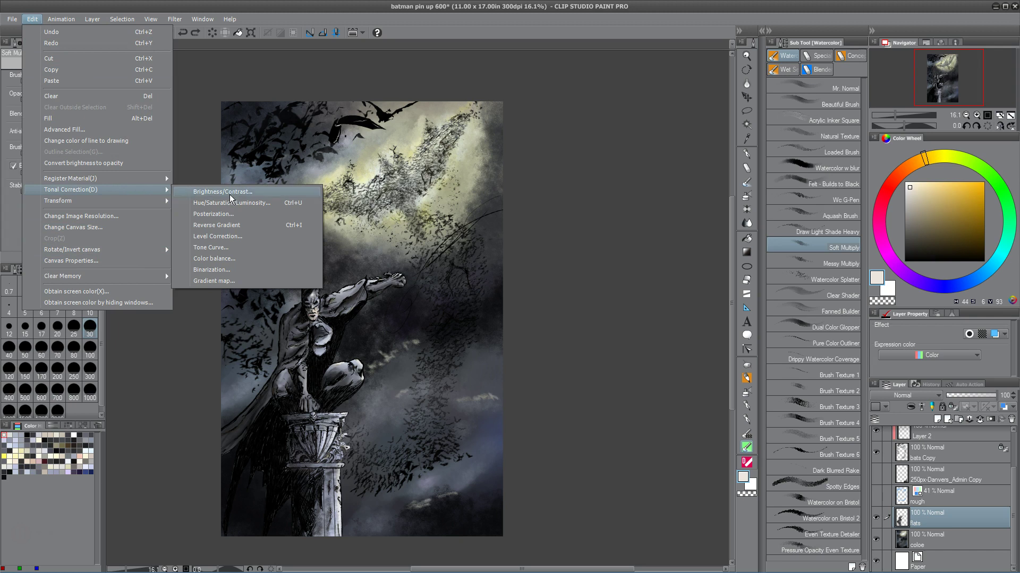
pyautogui.click(272, 247)
pyautogui.moveTo(367, 177); pyautogui.dragTo(578, 273)
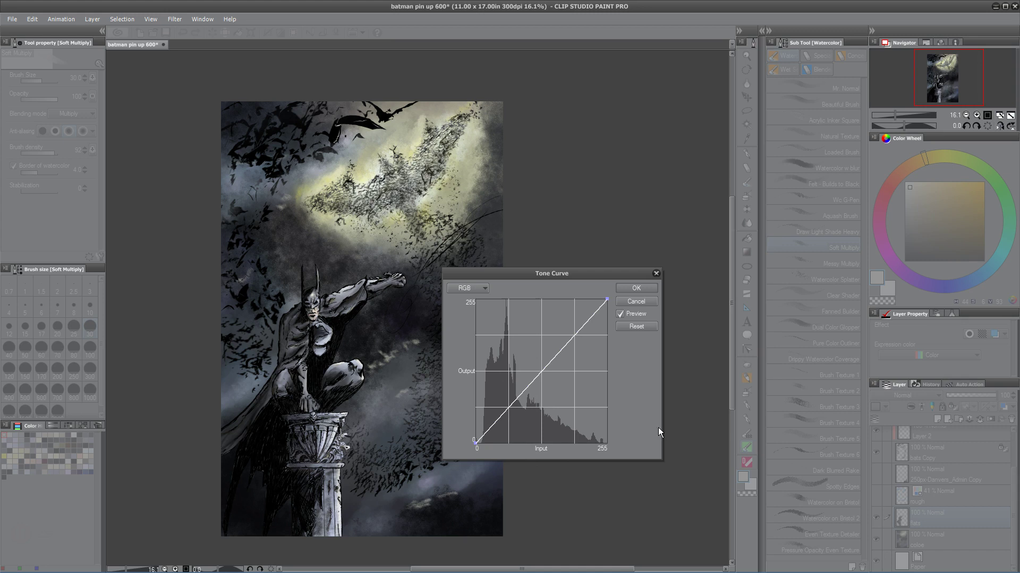
pyautogui.click(509, 408)
pyautogui.moveTo(509, 408); pyautogui.dragTo(521, 444)
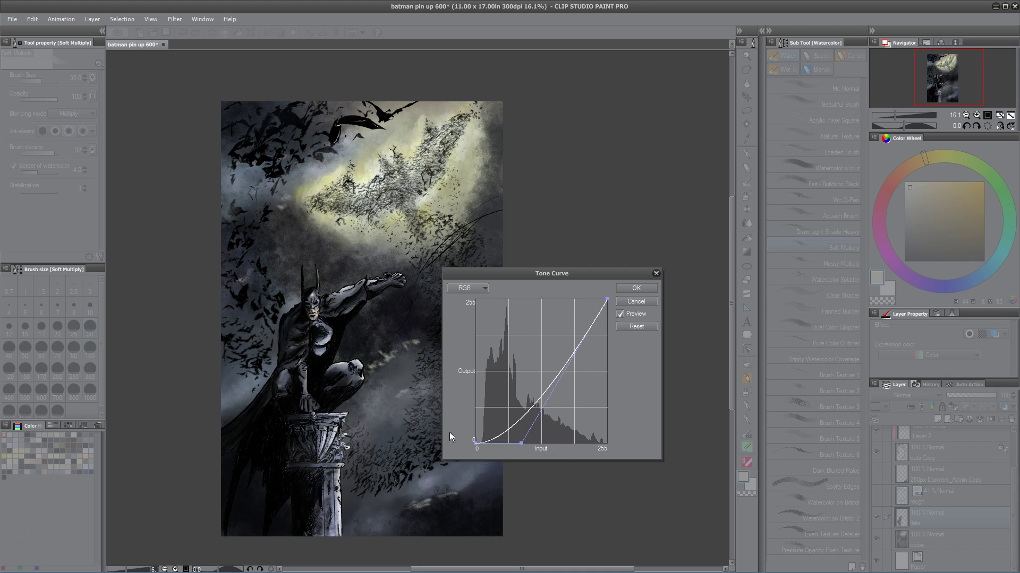
pyautogui.moveTo(519, 444); pyautogui.dragTo(543, 430)
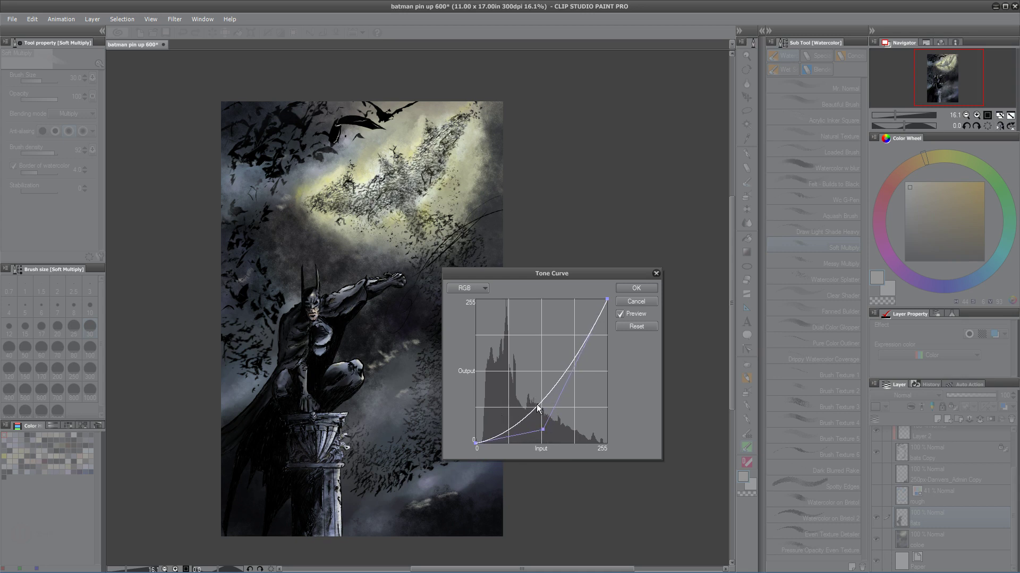
pyautogui.moveTo(583, 349); pyautogui.dragTo(553, 313)
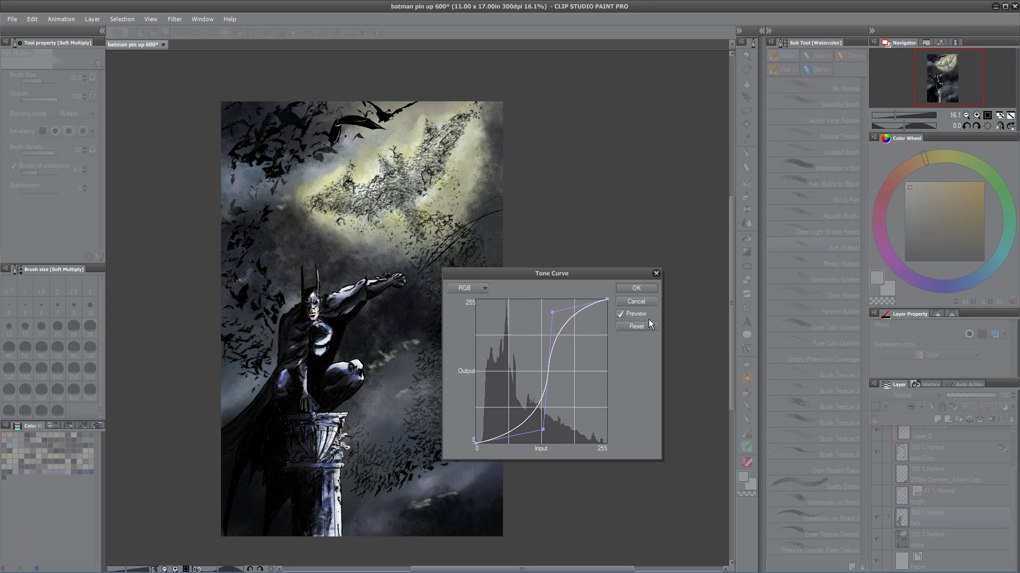
pyautogui.click(649, 299)
# Apply an RGB Tone Curve to the flats layer, bending it into a moderate S-shape with darker shadows and brighter highlights
pyautogui.click(27, 20)
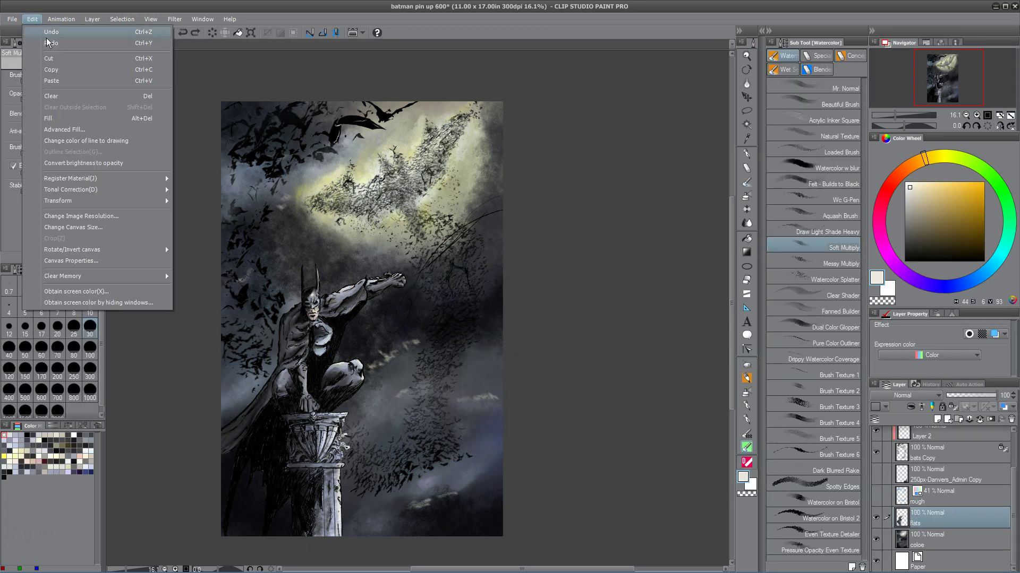
pyautogui.moveTo(126, 193)
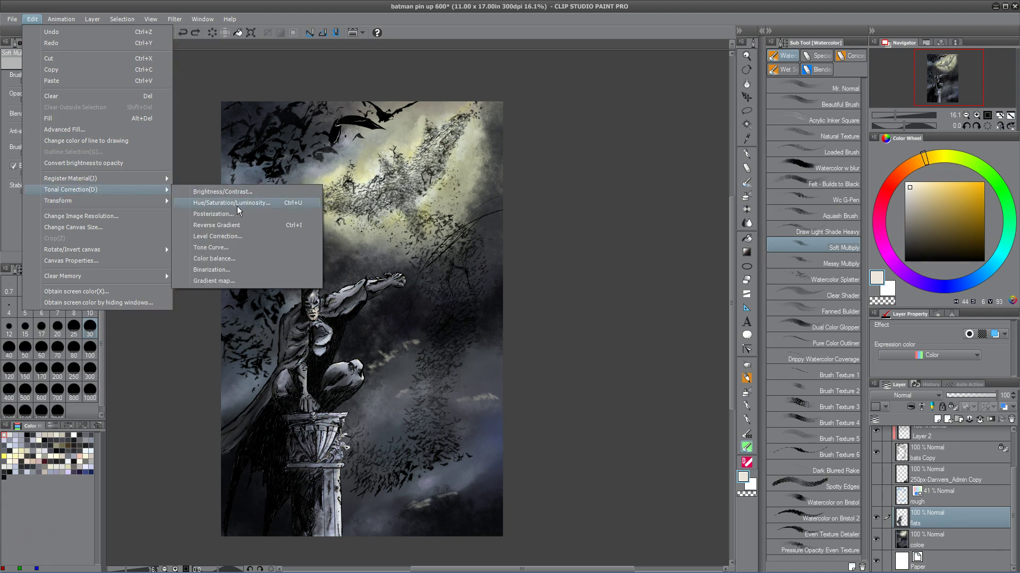
pyautogui.click(257, 248)
pyautogui.moveTo(530, 386); pyautogui.dragTo(530, 404)
pyautogui.moveTo(575, 342); pyautogui.dragTo(567, 329)
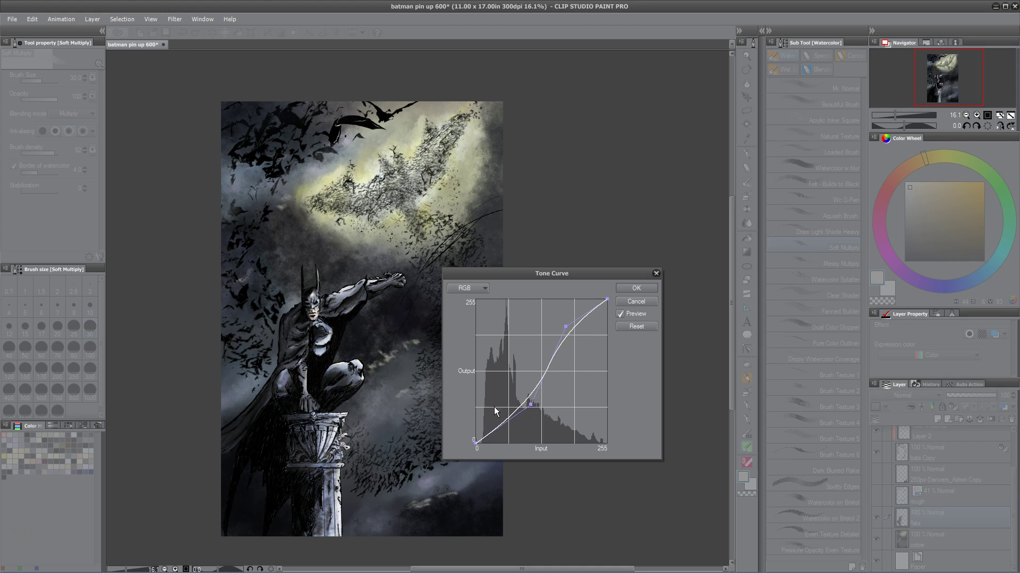
pyautogui.moveTo(530, 405); pyautogui.dragTo(525, 420)
pyautogui.moveTo(567, 326)
pyautogui.mouseDown()
pyautogui.moveTo(560, 331)
pyautogui.moveTo(562, 321)
pyautogui.mouseUp()
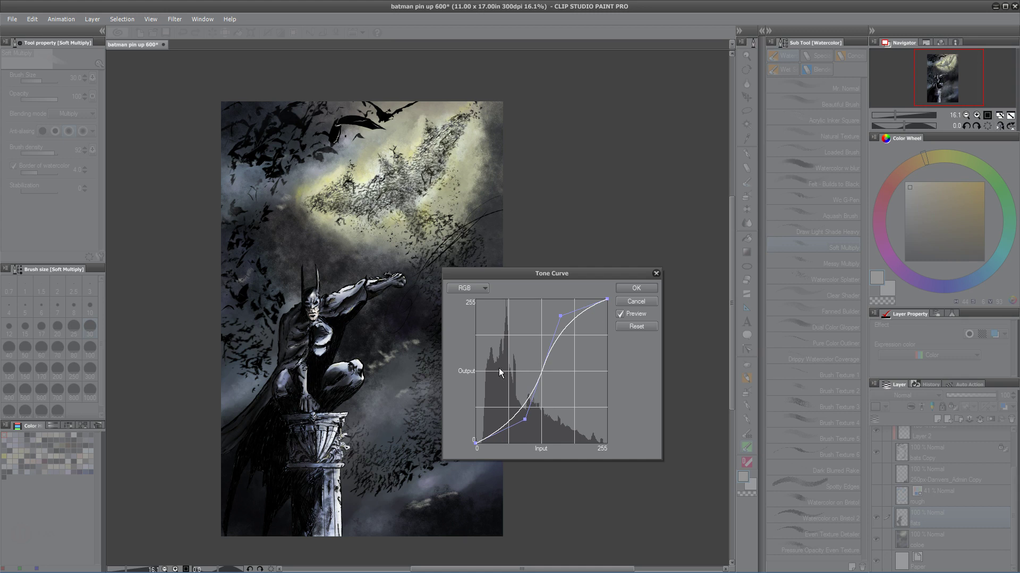
pyautogui.click(636, 287)
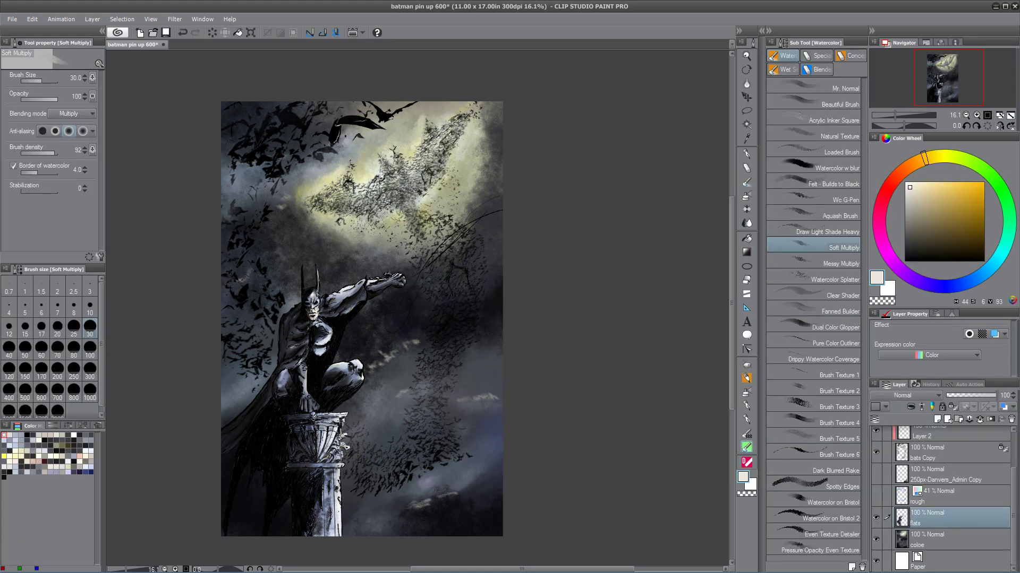
# Open the Hue/Saturation/Luminosity correction for the flats layer, try a hue shift on the figure and return the hue to 0
pyautogui.click(32, 19)
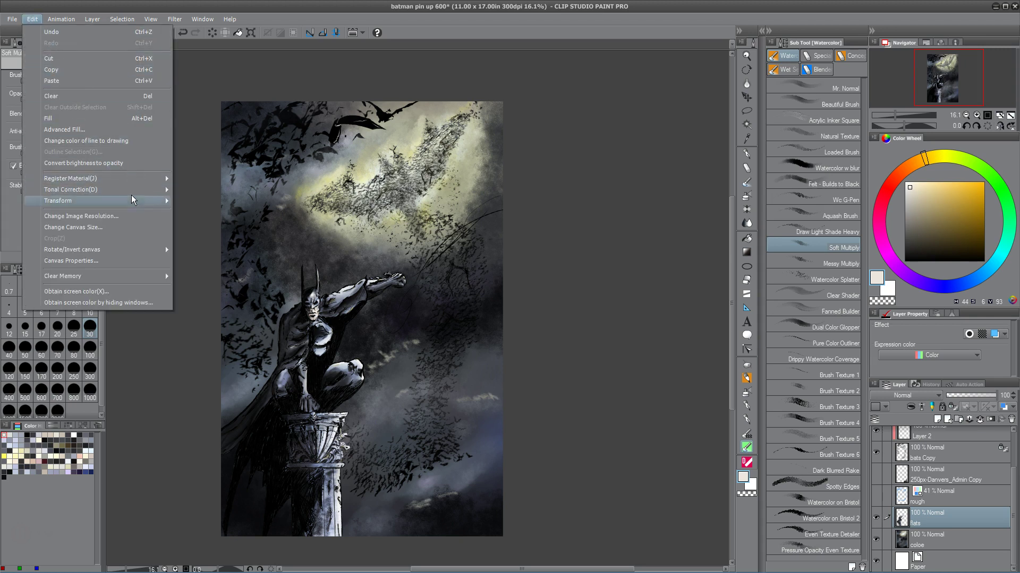
pyautogui.moveTo(131, 195)
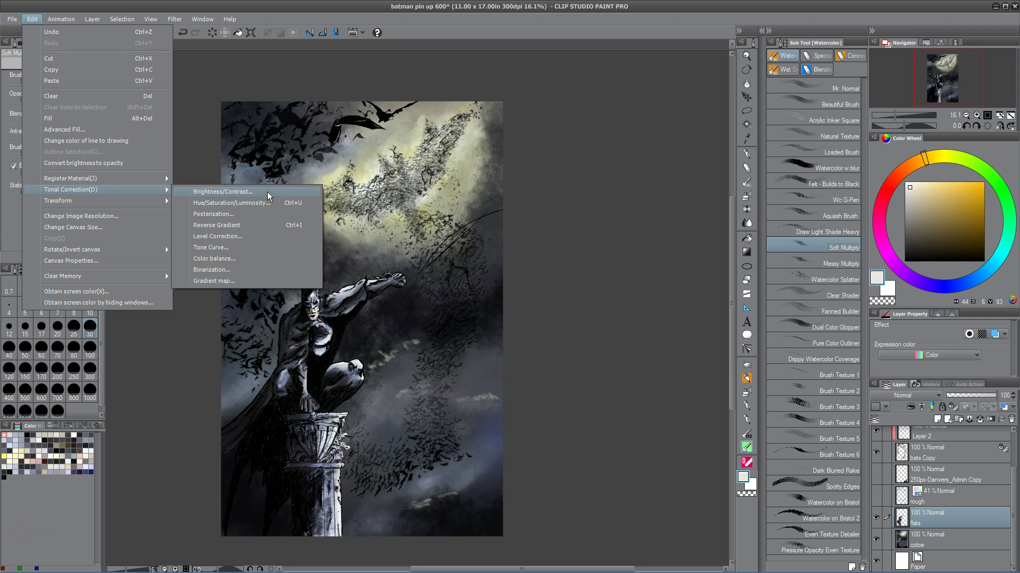
pyautogui.click(280, 202)
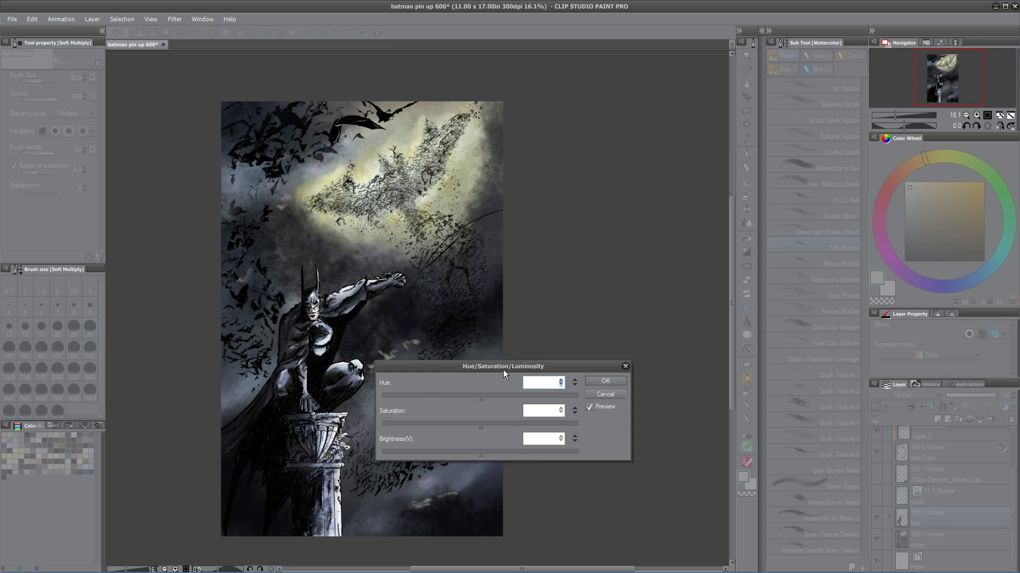
pyautogui.moveTo(479, 400); pyautogui.dragTo(553, 400)
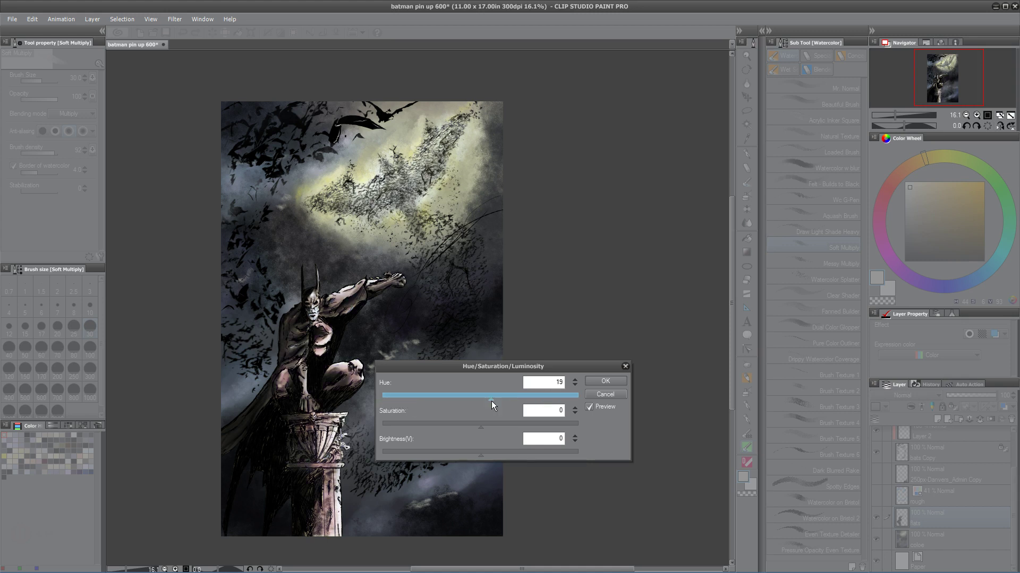
pyautogui.moveTo(480, 399)
pyautogui.mouseDown()
pyautogui.moveTo(474, 407)
pyautogui.moveTo(480, 399)
pyautogui.mouseUp()
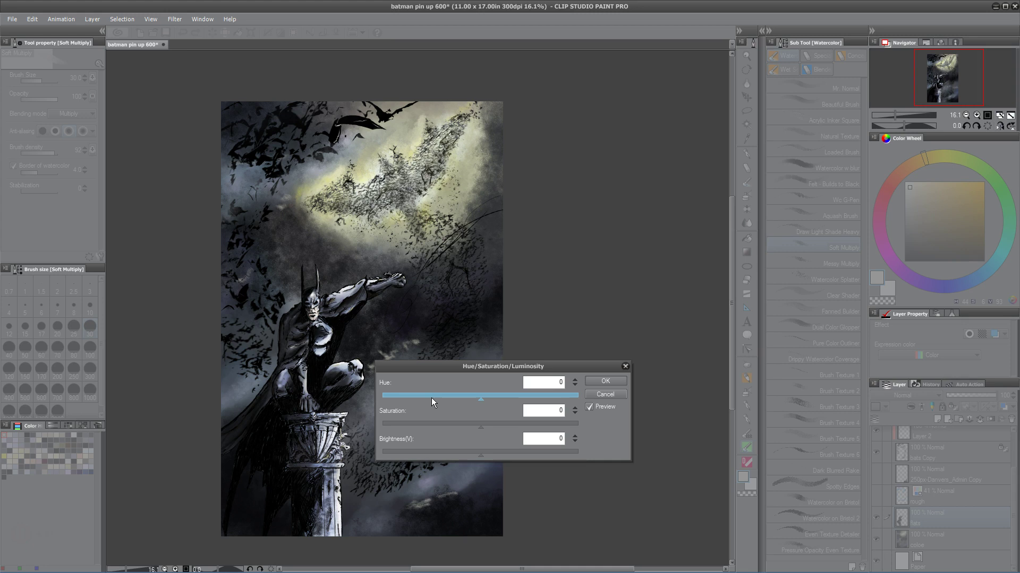
# Try a saturation of -28 on the flats layer and check the figure up close
pyautogui.click(479, 424)
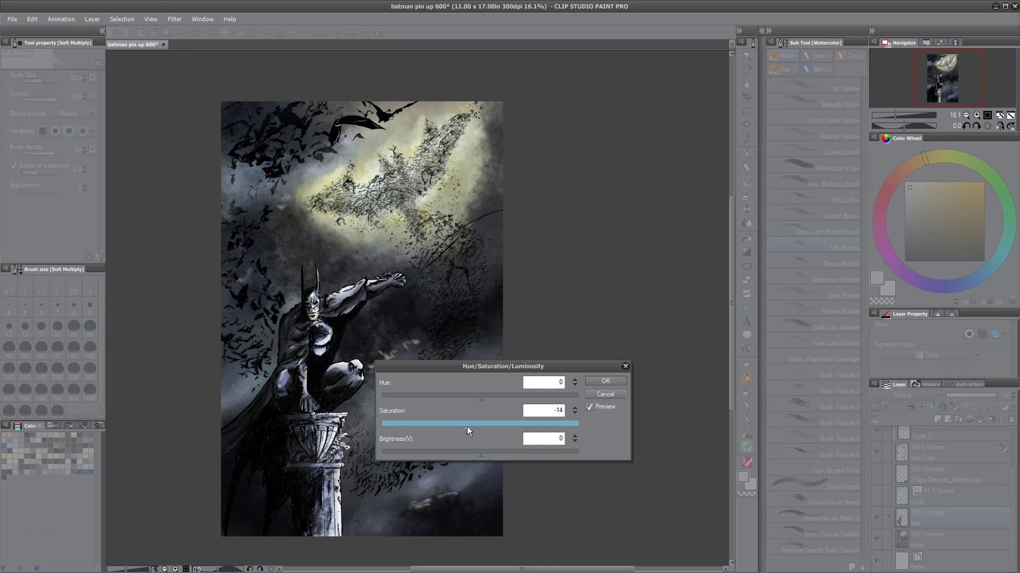
pyautogui.moveTo(454, 428); pyautogui.dragTo(453, 428)
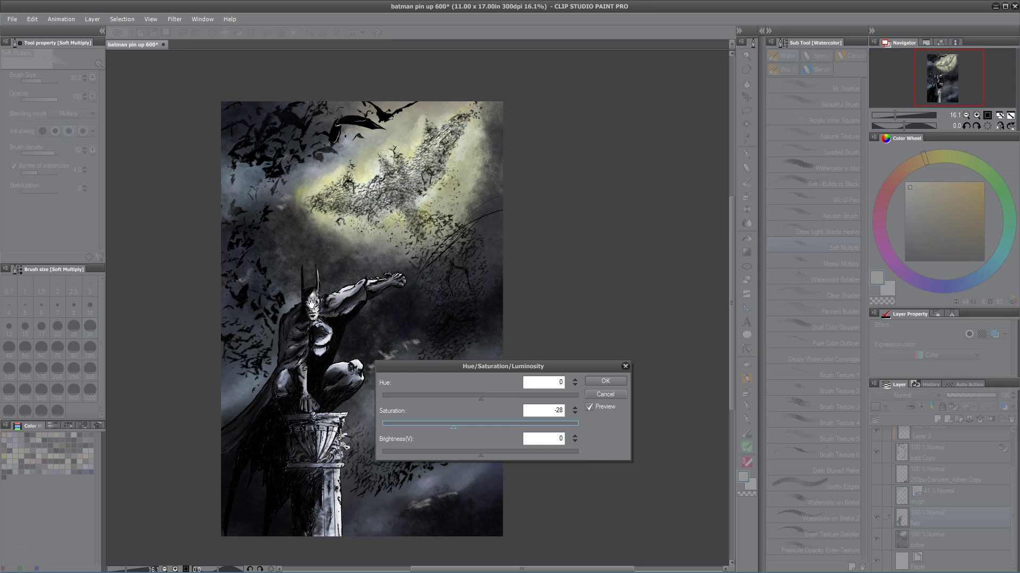
pyautogui.scroll(4, 307, 265)
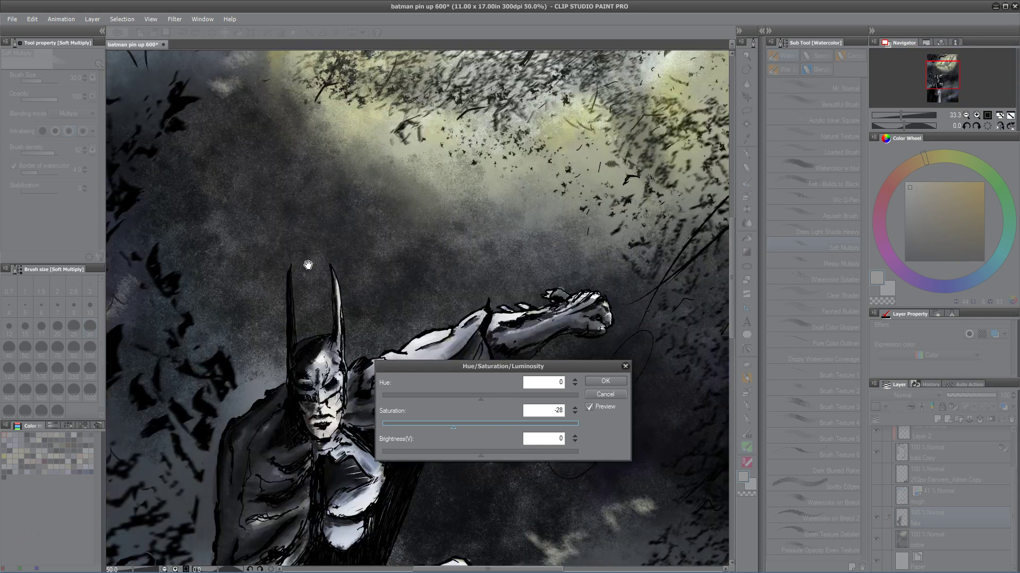
pyautogui.moveTo(308, 264); pyautogui.dragTo(272, 77)
pyautogui.moveTo(328, 406); pyautogui.dragTo(310, 363)
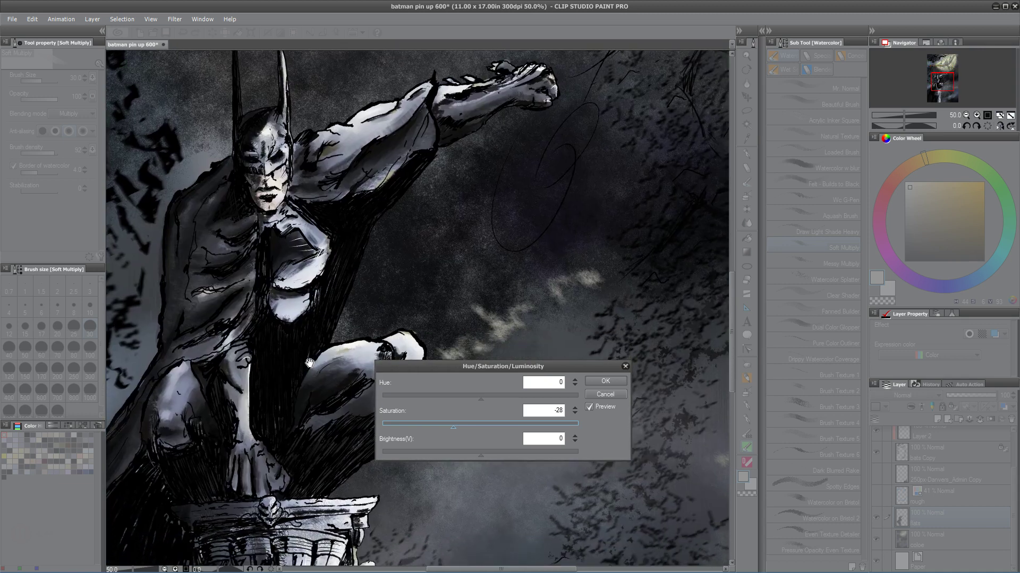
# Compare saturation values of 7, -14 and -22 on the figure and column
pyautogui.moveTo(452, 427); pyautogui.dragTo(452, 427)
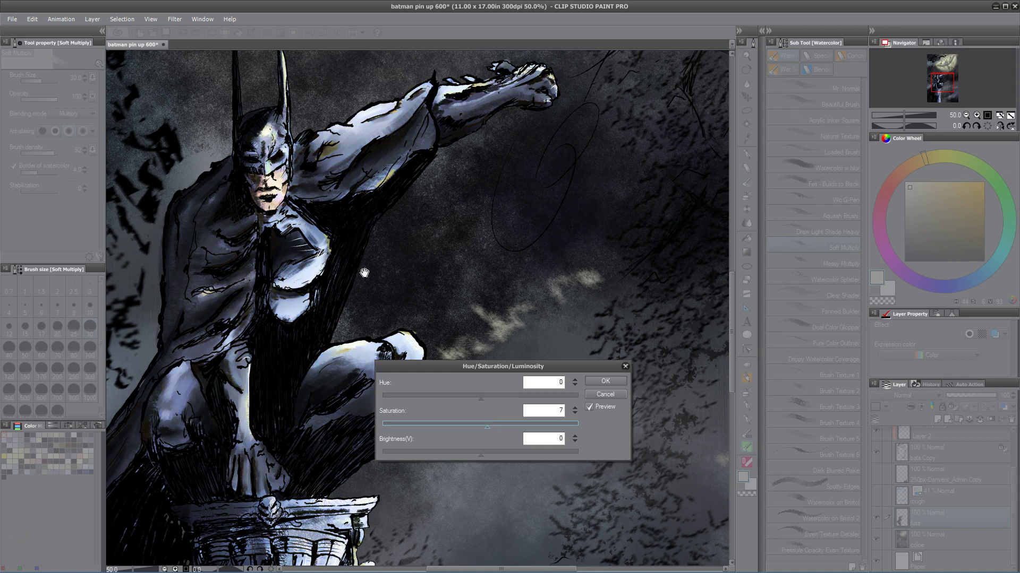
pyautogui.scroll(-5, 323, 481)
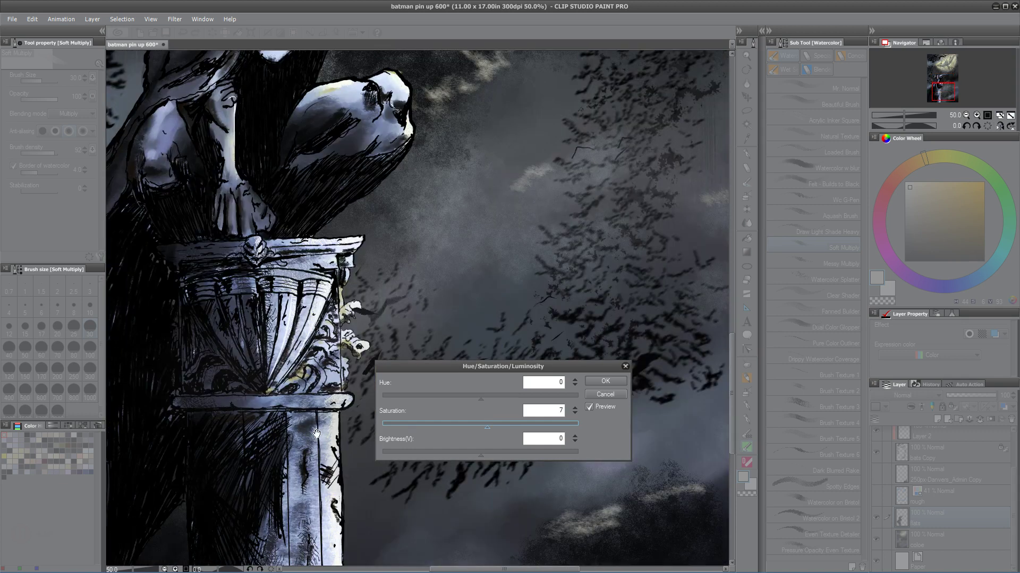
pyautogui.scroll(3, 312, 507)
pyautogui.moveTo(487, 429); pyautogui.dragTo(482, 429)
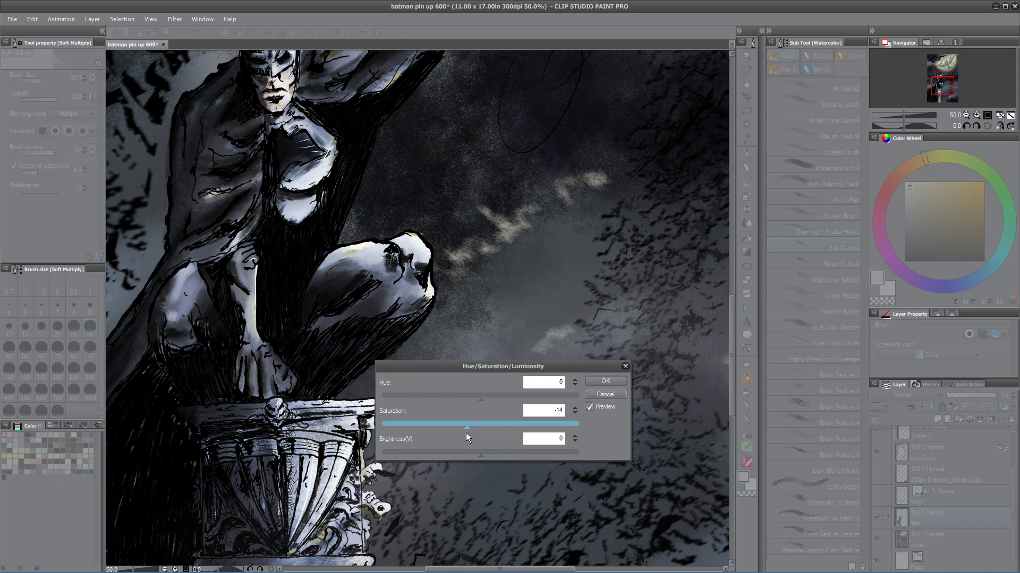
pyautogui.moveTo(462, 432); pyautogui.dragTo(459, 433)
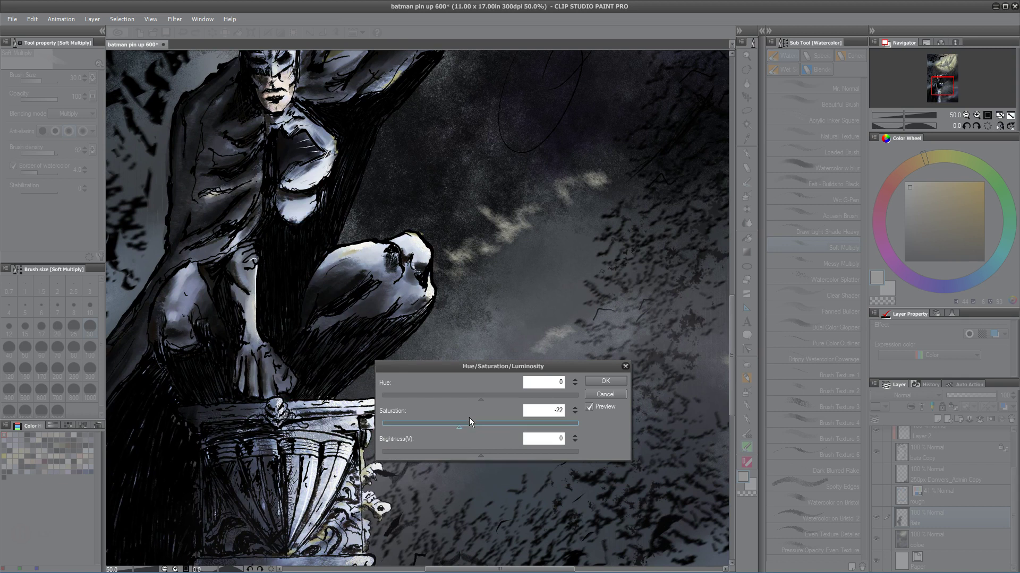
pyautogui.moveTo(553, 518)
pyautogui.mouseDown()
pyautogui.moveTo(591, 309)
pyautogui.moveTo(549, 166)
pyautogui.moveTo(571, 393)
pyautogui.moveTo(556, 534)
pyautogui.mouseUp()
pyautogui.moveTo(554, 270); pyautogui.dragTo(536, 304)
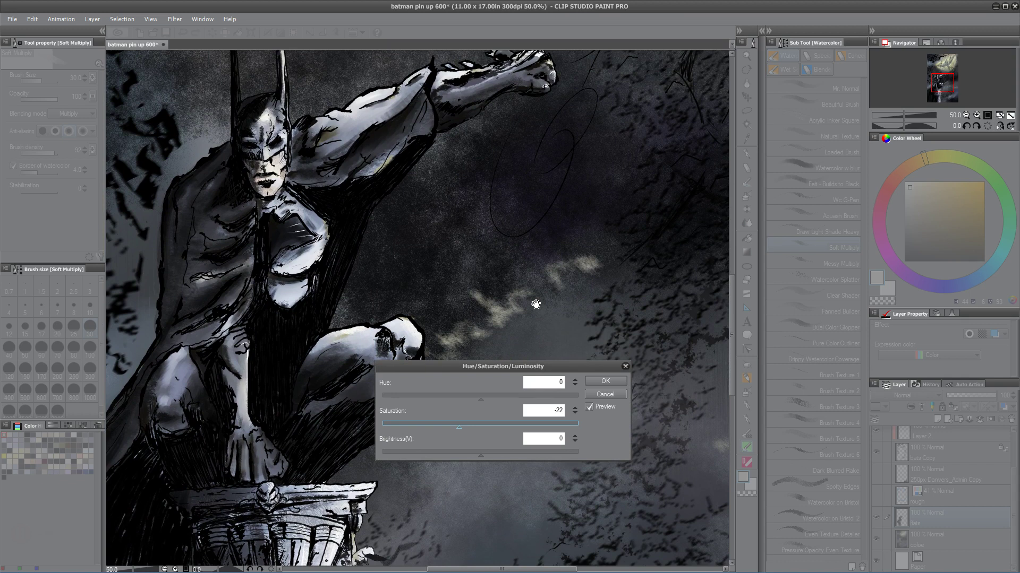
# Set the flats layer's saturation to -25
pyautogui.moveTo(458, 427); pyautogui.dragTo(455, 421)
pyautogui.hotkey('ctrl', '-')
pyautogui.hotkey('ctrl', '-')
pyautogui.hotkey('ctrl', '-')
pyautogui.hotkey('ctrl', '-')
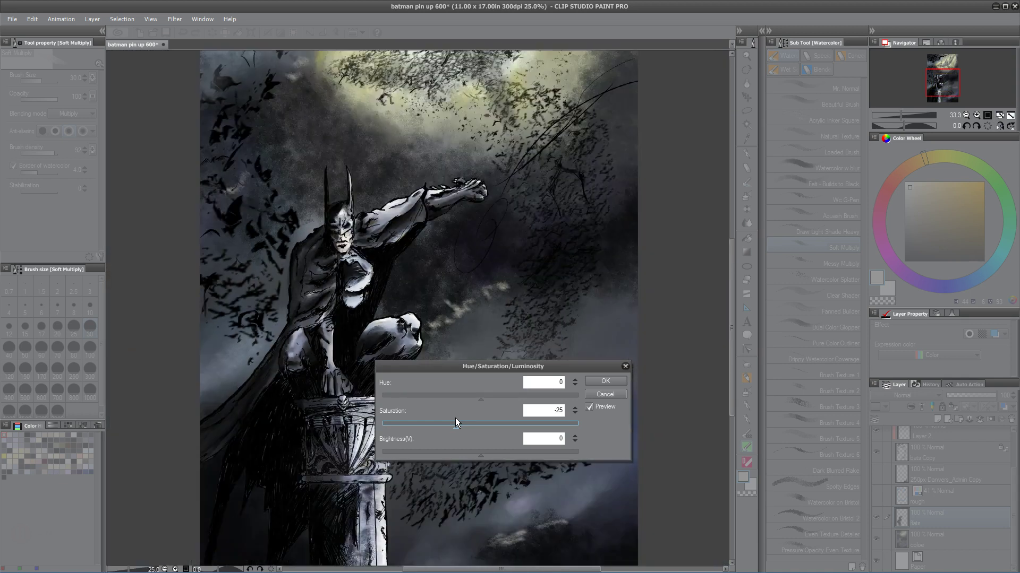
pyautogui.hotkey('ctrl', '+')
pyautogui.hotkey('ctrl', '+')
# Examine the previewed saturation change on the column, the figure and the bat-shaped light, and across the whole page
pyautogui.moveTo(397, 542); pyautogui.dragTo(359, 430)
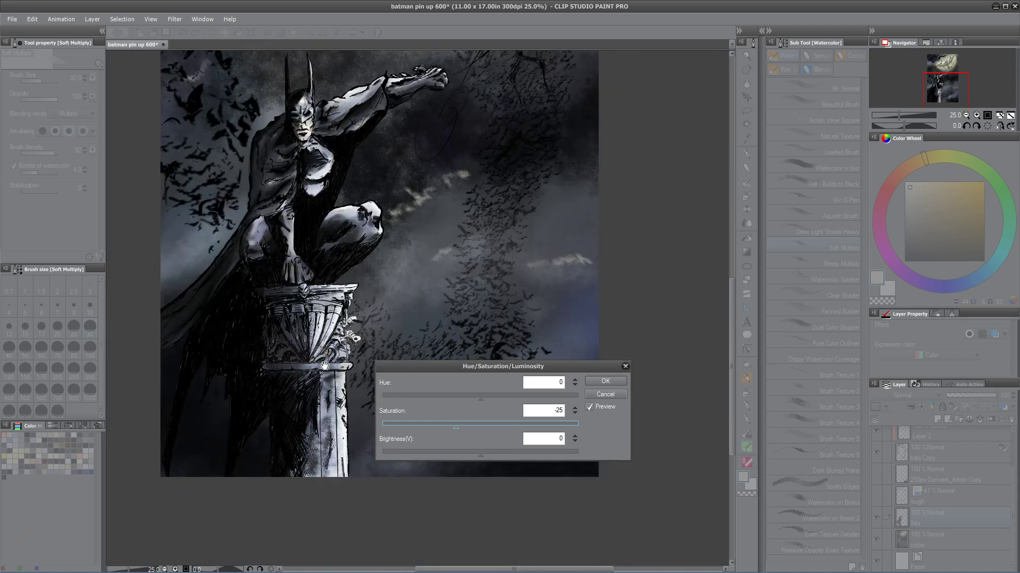
pyautogui.moveTo(337, 449)
pyautogui.mouseDown()
pyautogui.moveTo(338, 433)
pyautogui.moveTo(337, 452)
pyautogui.mouseUp()
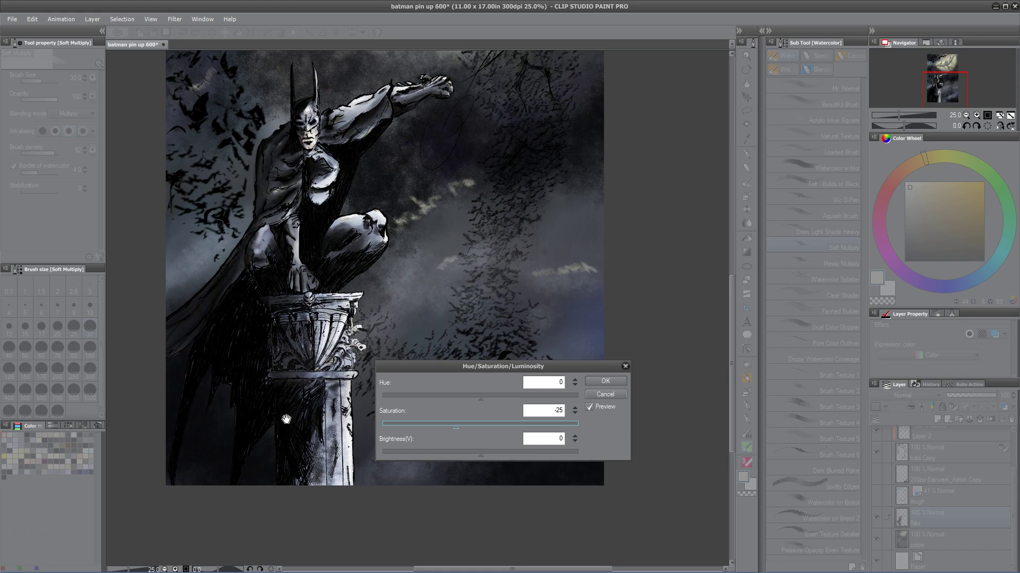
pyautogui.moveTo(354, 316); pyautogui.dragTo(335, 432)
pyautogui.moveTo(373, 347); pyautogui.dragTo(352, 409)
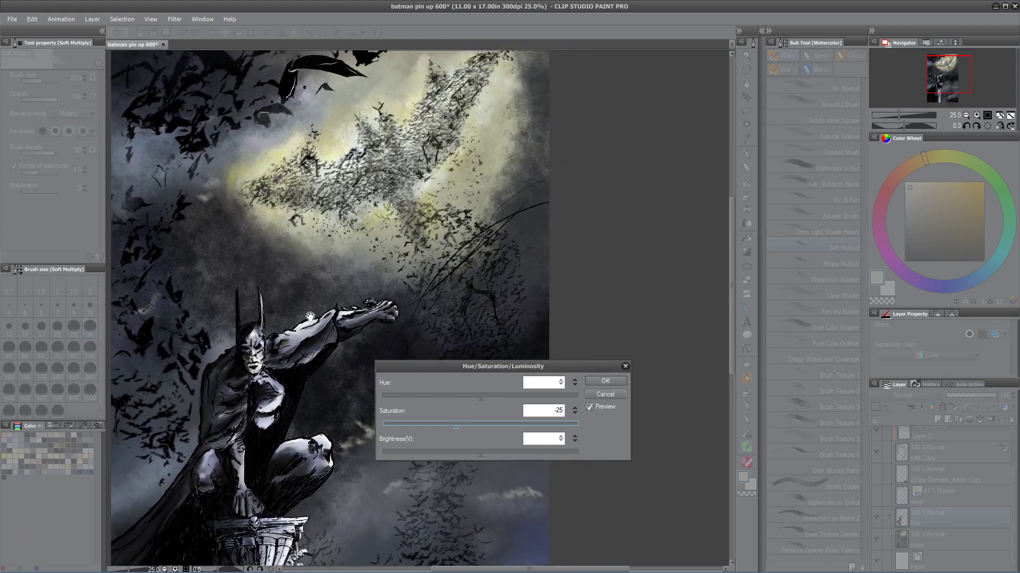
pyautogui.moveTo(309, 317); pyautogui.dragTo(306, 346)
pyautogui.moveTo(434, 300); pyautogui.dragTo(420, 296)
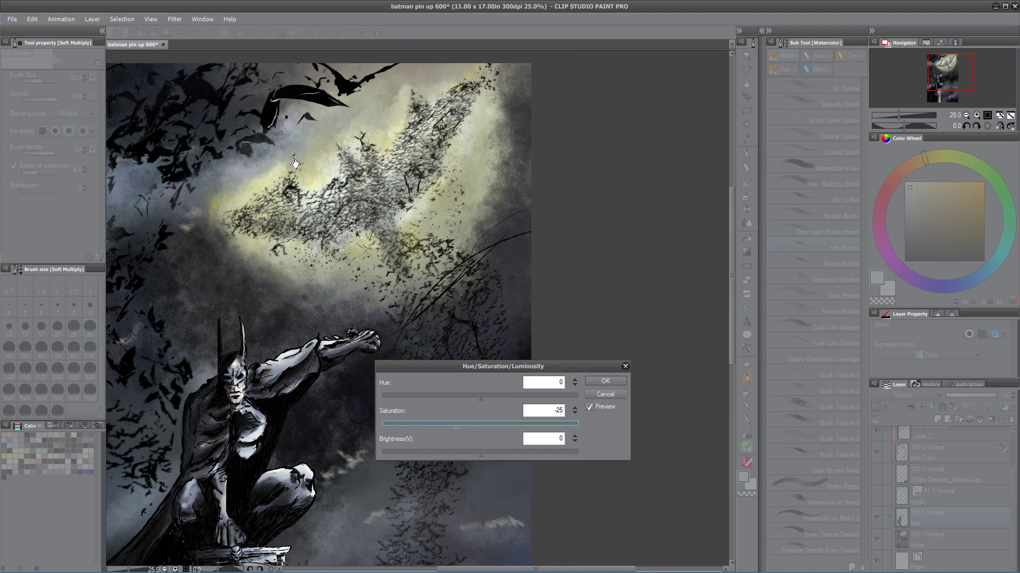
pyautogui.moveTo(381, 232); pyautogui.dragTo(401, 219)
pyautogui.moveTo(354, 338); pyautogui.dragTo(416, 226)
pyautogui.moveTo(373, 195); pyautogui.dragTo(341, 87)
pyautogui.moveTo(410, 274); pyautogui.dragTo(382, 207)
pyautogui.moveTo(442, 261); pyautogui.dragTo(432, 195)
pyautogui.moveTo(398, 260); pyautogui.dragTo(373, 302)
pyautogui.scroll(-2, 373, 302)
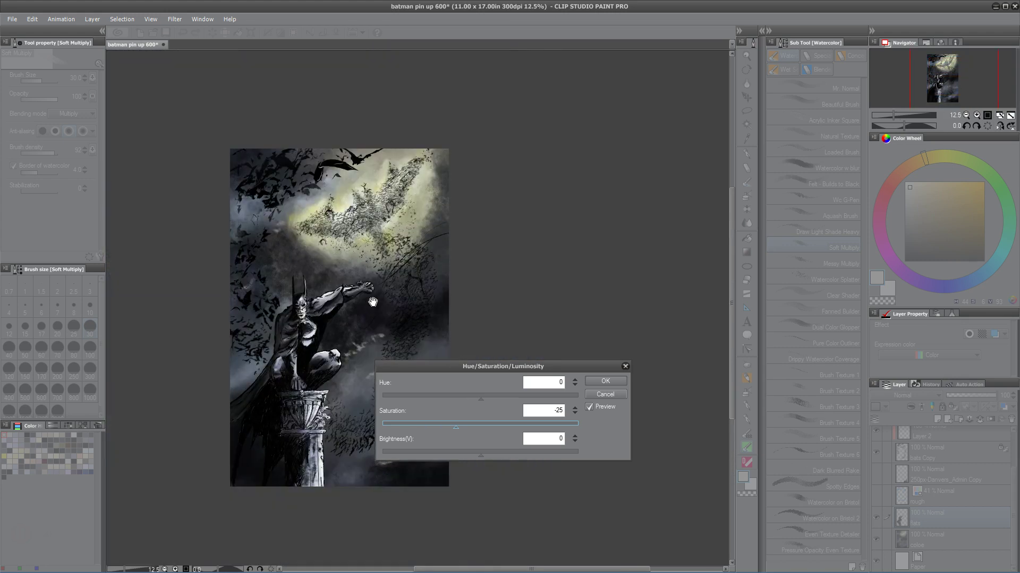
# Confirm the Hue/Saturation/Luminosity correction on the flats layer and check the figure against the background
pyautogui.click(609, 381)
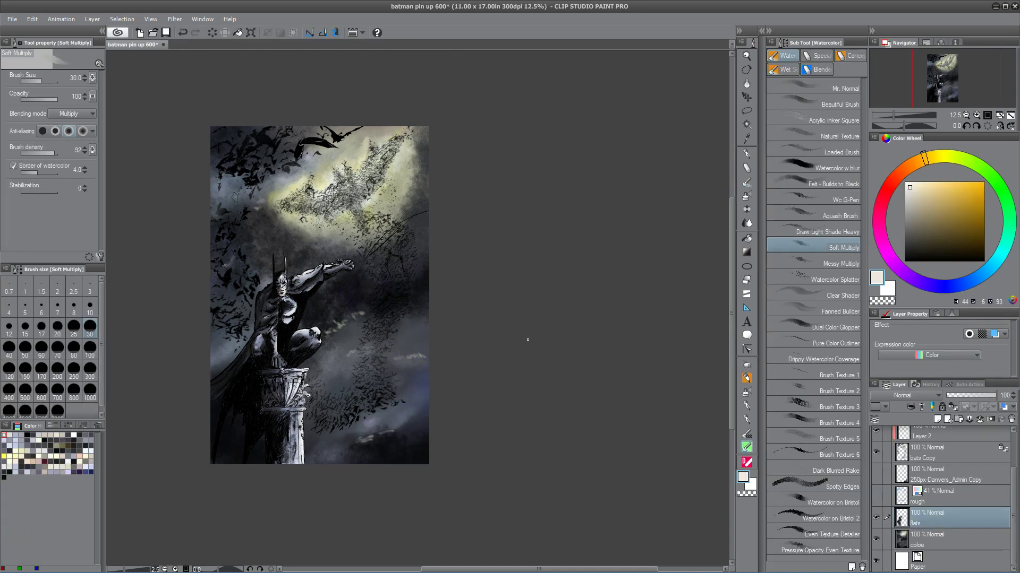
pyautogui.scroll(2, 522, 336)
pyautogui.moveTo(296, 357); pyautogui.dragTo(452, 494)
pyautogui.moveTo(431, 345); pyautogui.dragTo(429, 370)
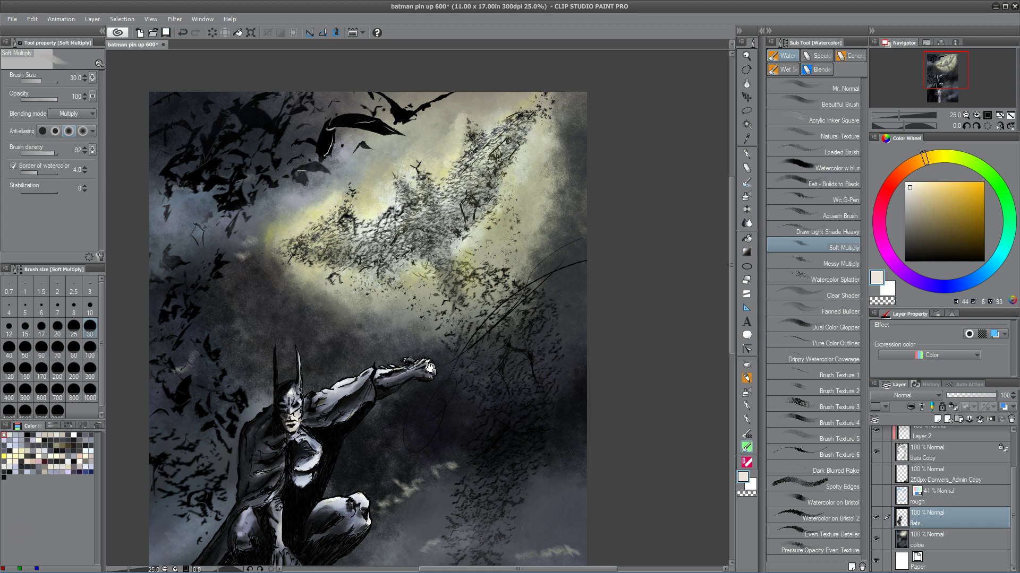
pyautogui.moveTo(407, 293); pyautogui.dragTo(397, 192)
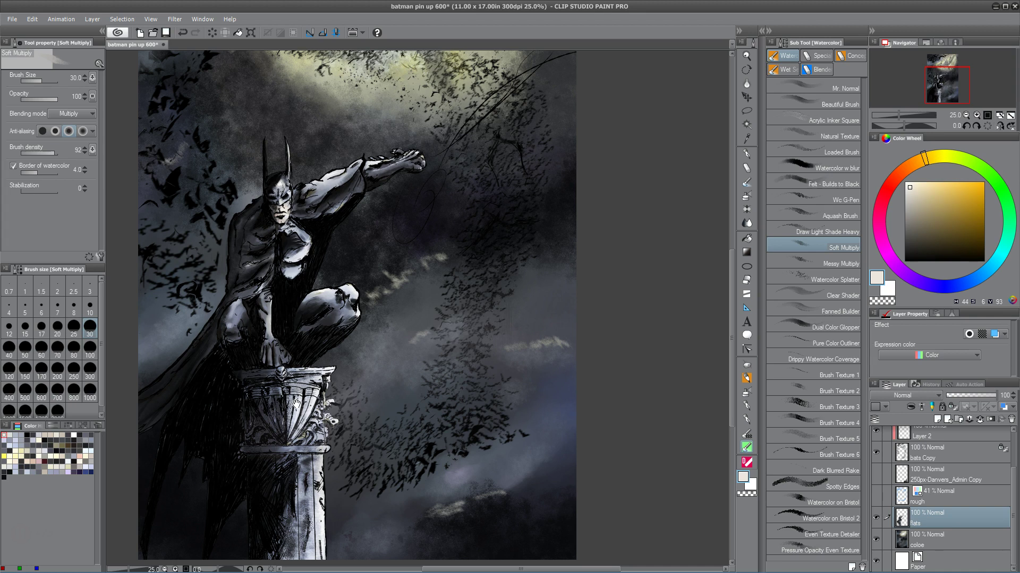
pyautogui.moveTo(303, 274); pyautogui.dragTo(382, 343)
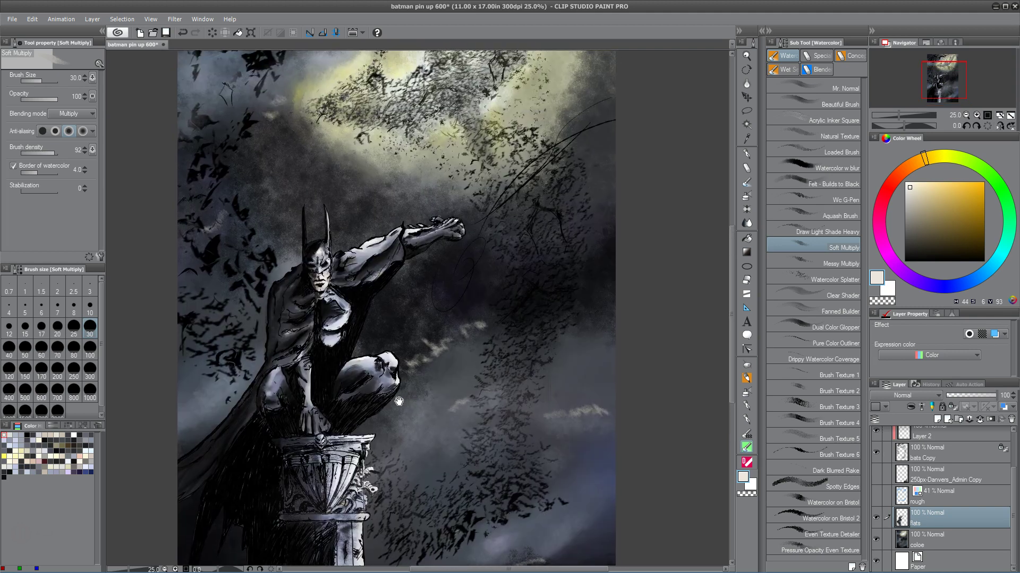
# Examine the desaturated figure and column up close, and compare them with the background across the whole page
pyautogui.moveTo(394, 440); pyautogui.dragTo(389, 354)
pyautogui.moveTo(485, 341); pyautogui.dragTo(427, 414)
pyautogui.moveTo(451, 353); pyautogui.dragTo(436, 392)
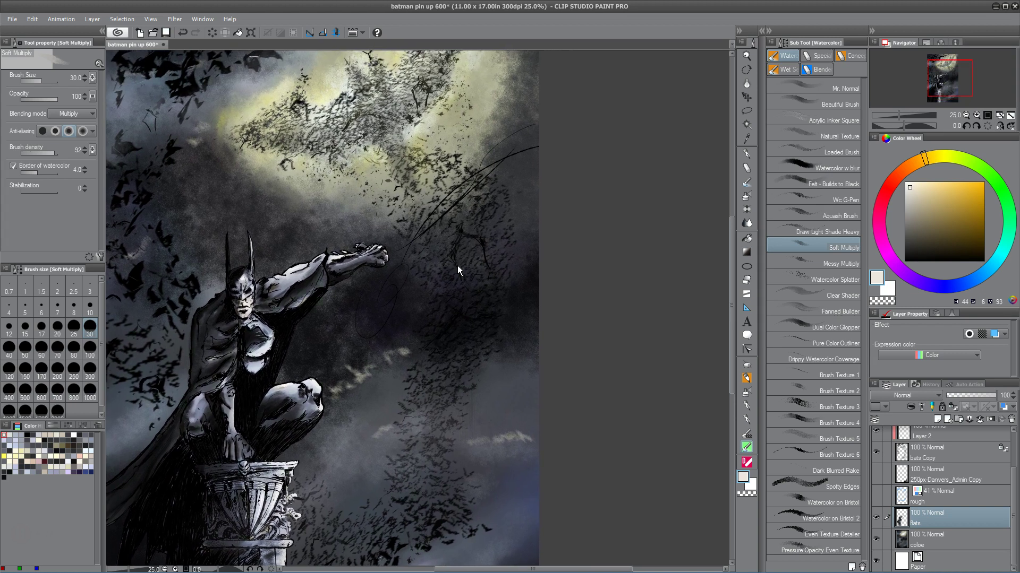
pyautogui.scroll(-2, 457, 265)
pyautogui.moveTo(379, 295); pyautogui.dragTo(327, 356)
pyautogui.moveTo(377, 385); pyautogui.dragTo(369, 353)
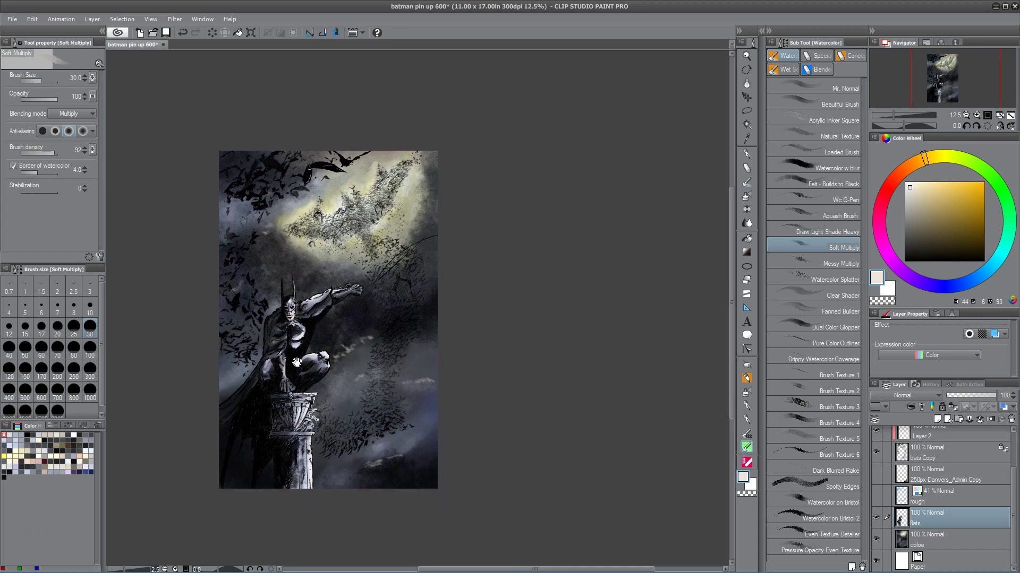
pyautogui.scroll(2, 297, 362)
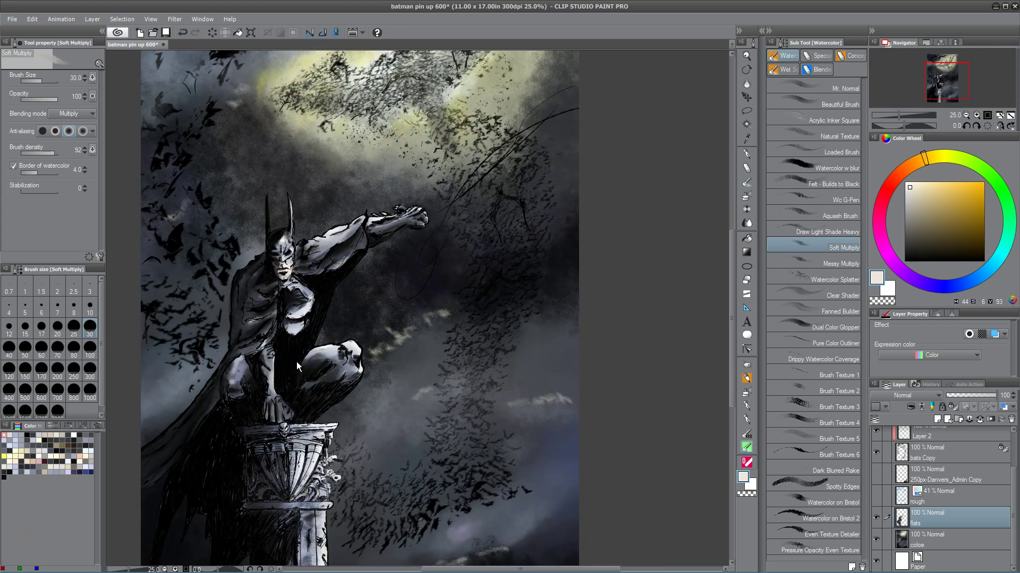
# Inspect the bat-shaped light, the large bats at the top of the page and the figure's outstretched arm
pyautogui.moveTo(423, 225); pyautogui.dragTo(407, 373)
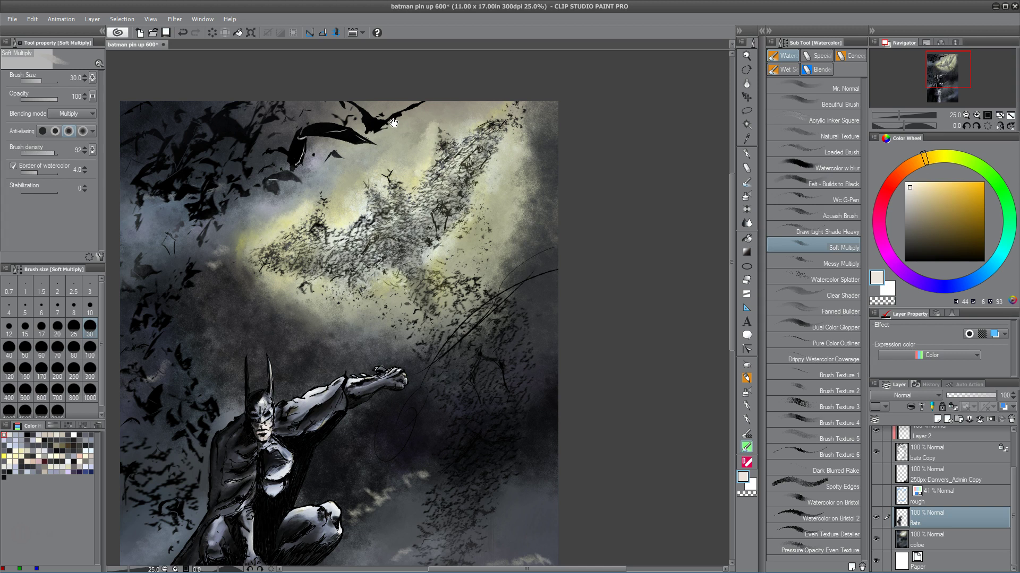
pyautogui.moveTo(278, 242); pyautogui.dragTo(274, 207)
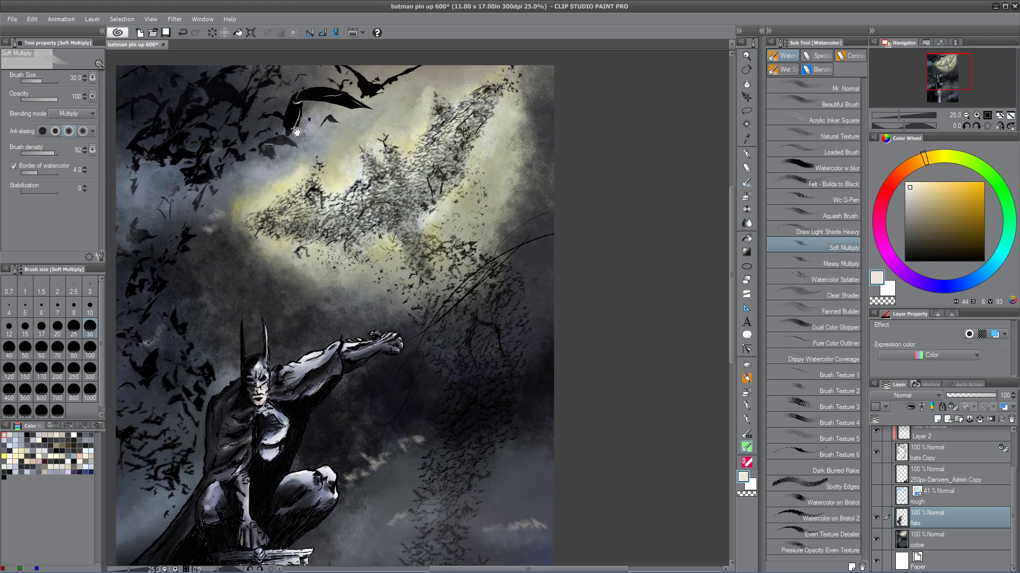
pyautogui.moveTo(307, 139); pyautogui.dragTo(341, 166)
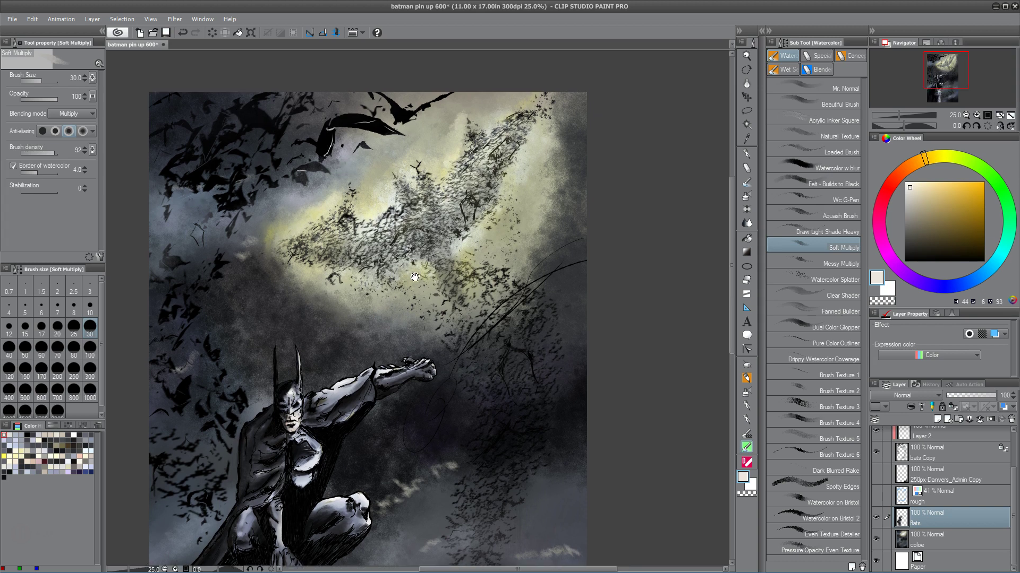
pyautogui.moveTo(415, 277); pyautogui.dragTo(394, 192)
pyautogui.moveTo(460, 241); pyautogui.dragTo(457, 152)
pyautogui.moveTo(481, 278); pyautogui.dragTo(476, 289)
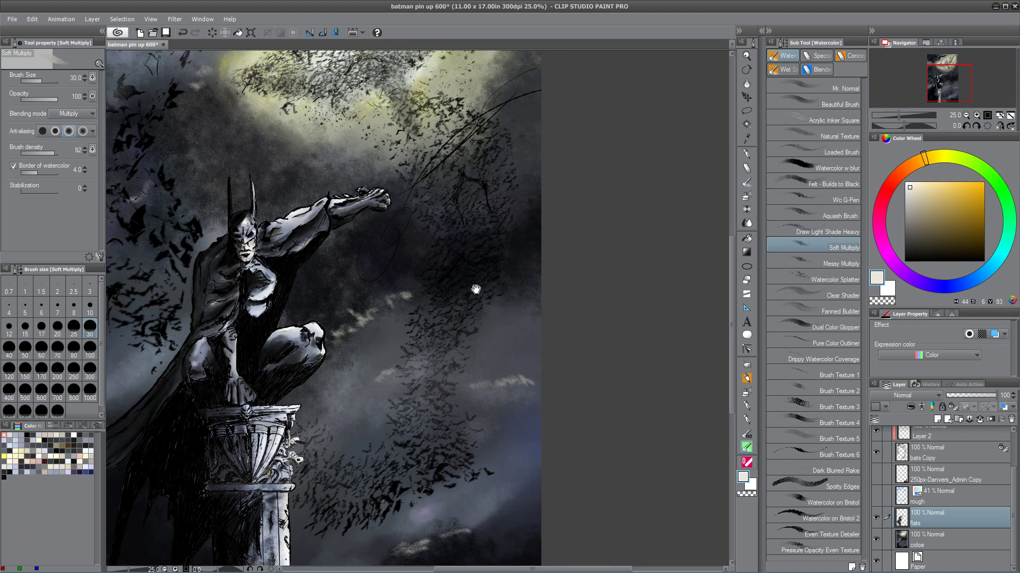
pyautogui.moveTo(298, 63); pyautogui.dragTo(281, 182)
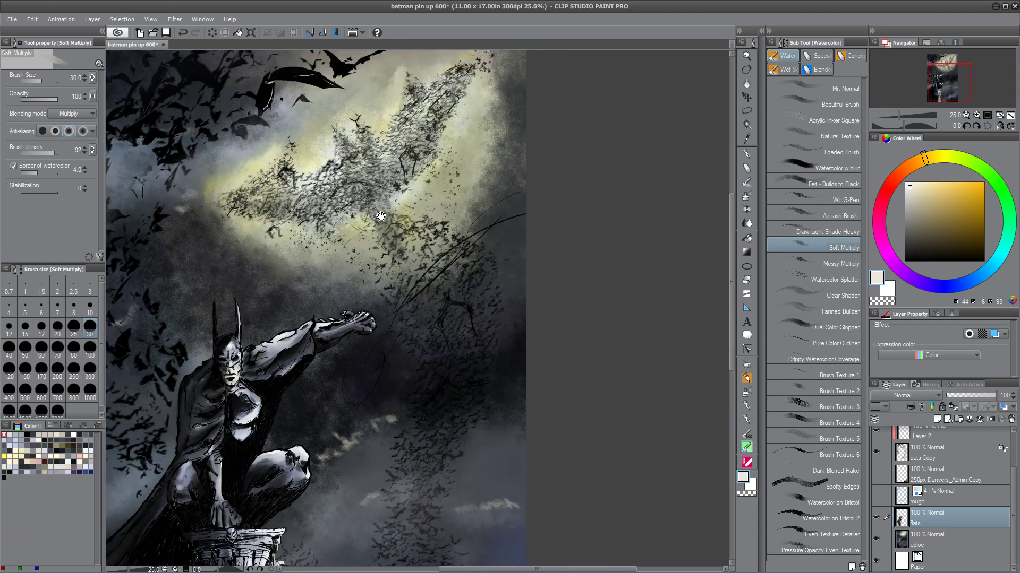
pyautogui.moveTo(403, 203); pyautogui.dragTo(433, 145)
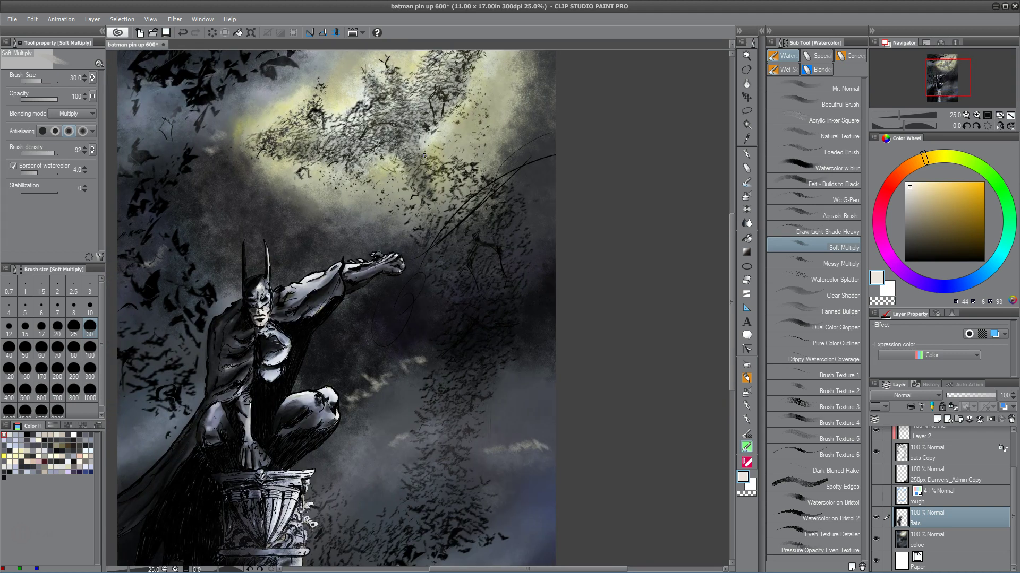
# Check the overall composition from the bat-shaped light down to the column base at both close and full-page view
pyautogui.scroll(-2, 425, 155)
pyautogui.scroll(2, 425, 155)
pyautogui.moveTo(409, 376); pyautogui.dragTo(421, 243)
pyautogui.moveTo(402, 281); pyautogui.dragTo(420, 367)
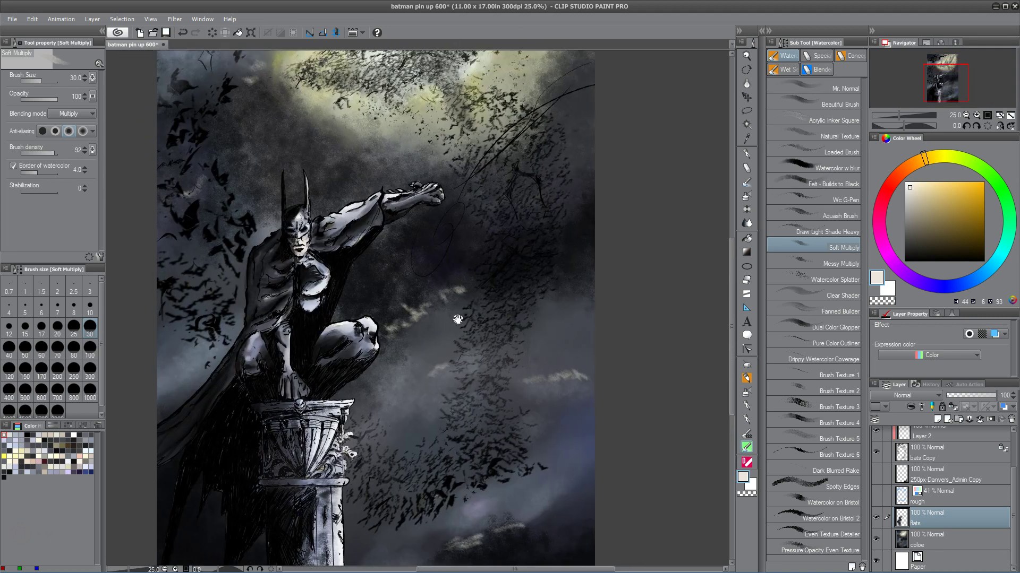
pyautogui.moveTo(458, 321); pyautogui.dragTo(446, 187)
pyautogui.moveTo(415, 264); pyautogui.dragTo(456, 230)
pyautogui.scroll(-3, 457, 229)
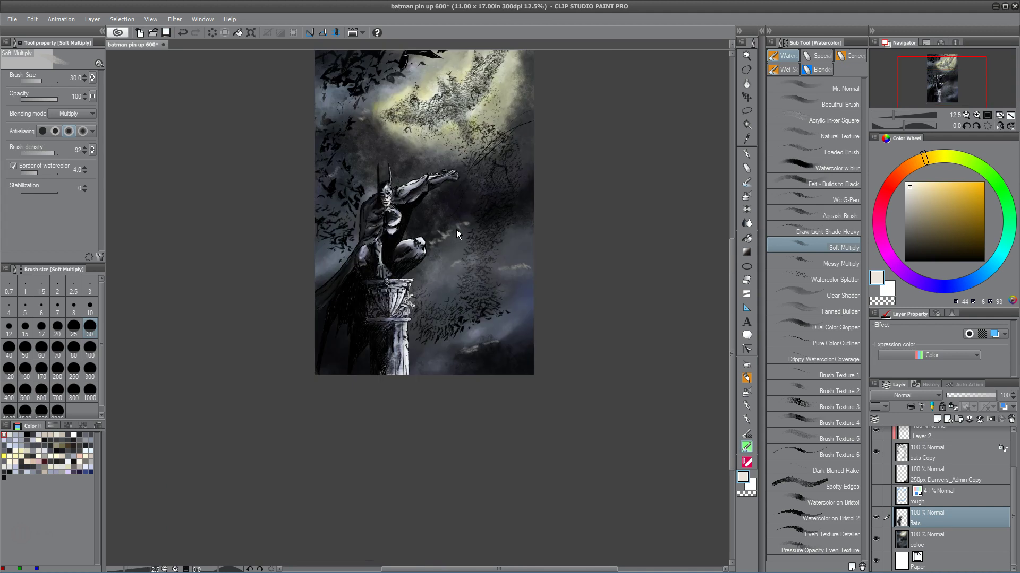
pyautogui.moveTo(464, 268); pyautogui.dragTo(430, 343)
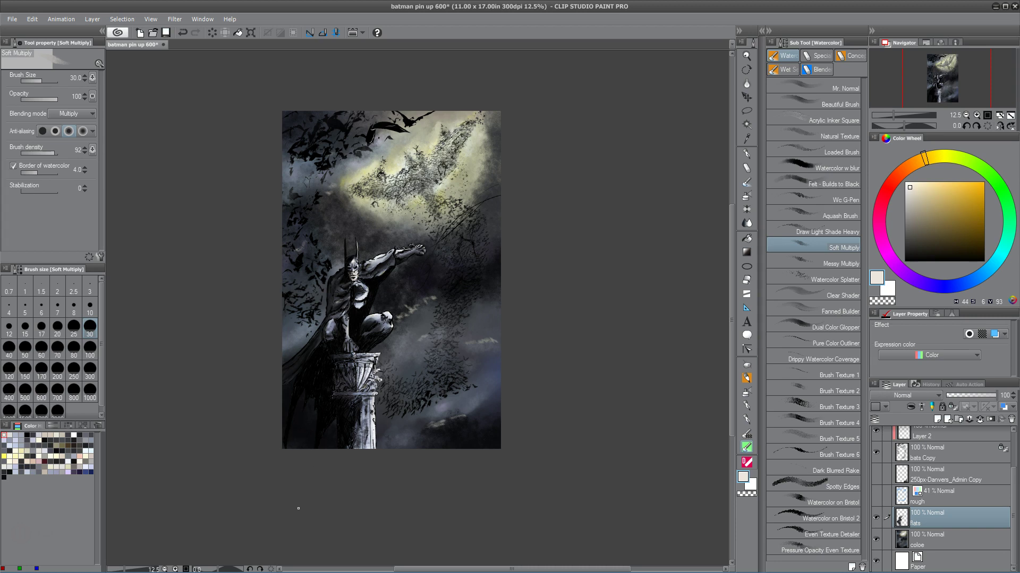
# Prepare the Punk Rock Poster Ink brush on the coloe layer with a light blue-grey of hue 207 and saturation 3
pyautogui.click(959, 542)
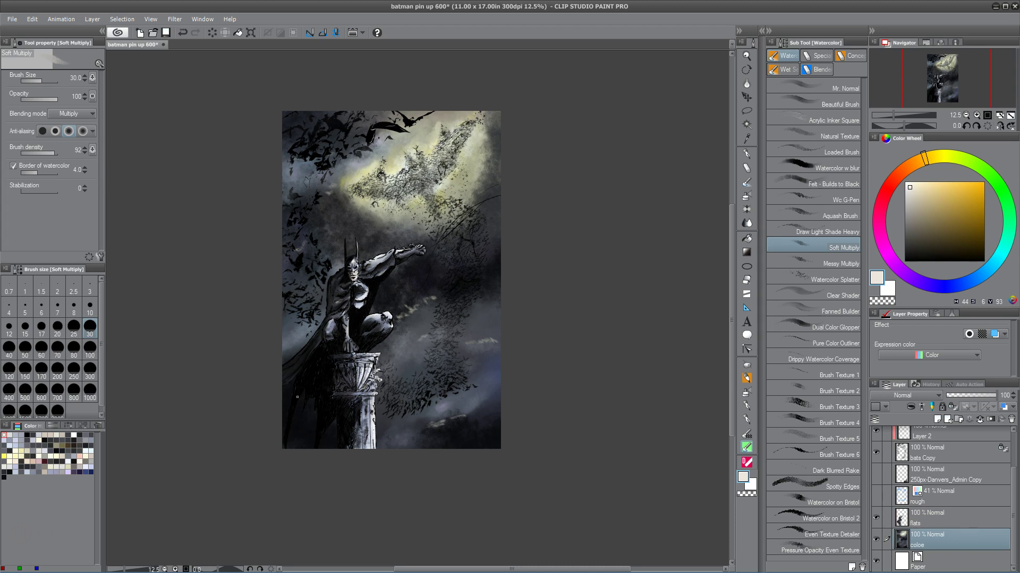
pyautogui.moveTo(375, 410); pyautogui.dragTo(367, 343)
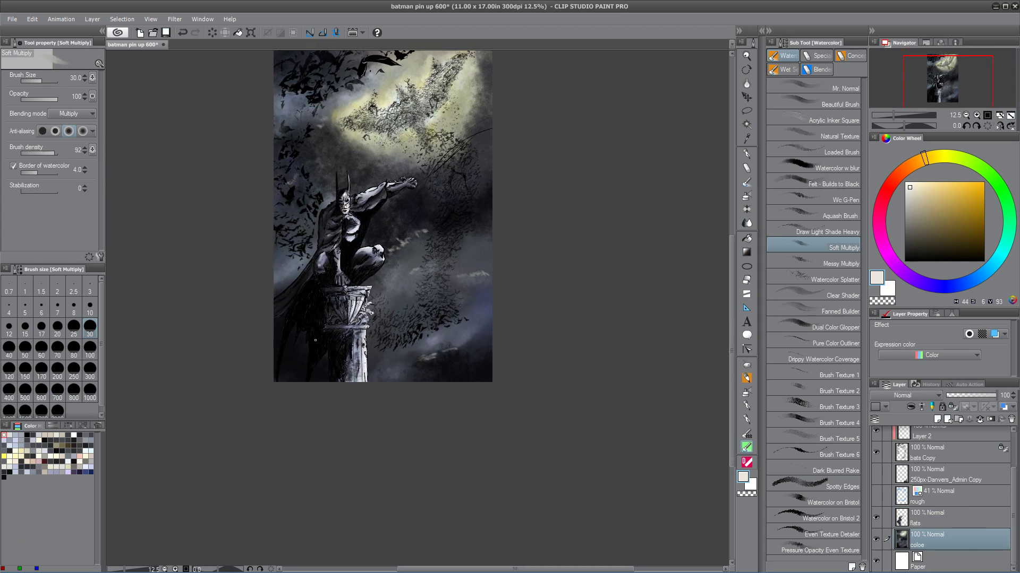
pyautogui.click(977, 275)
pyautogui.moveTo(908, 190); pyautogui.dragTo(906, 206)
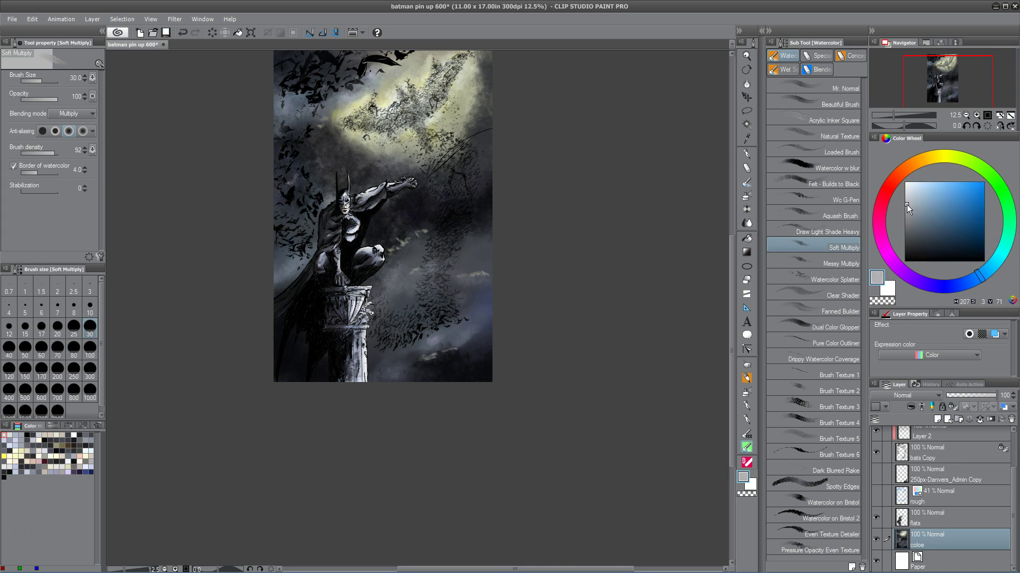
pyautogui.click(746, 363)
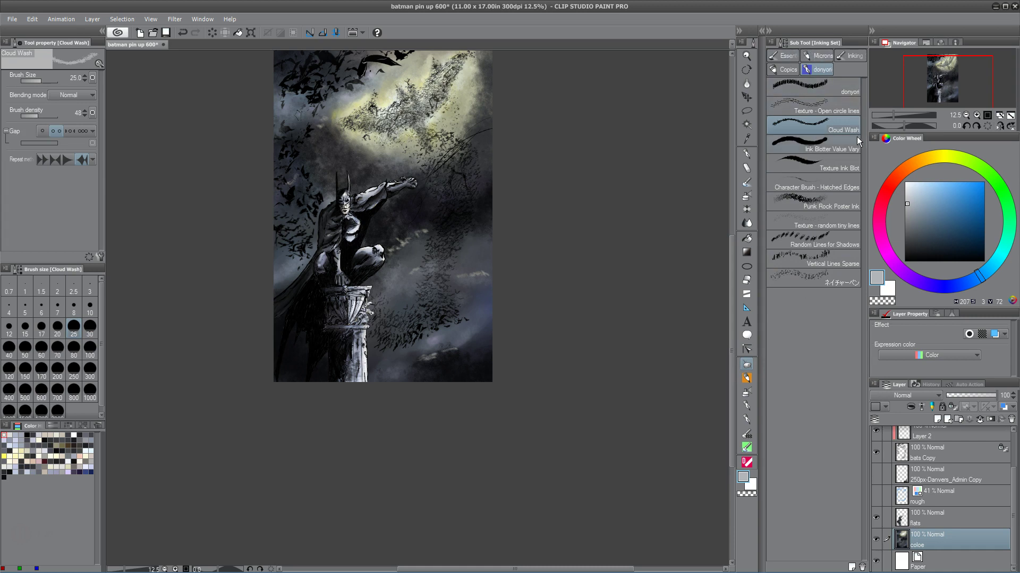
pyautogui.click(831, 201)
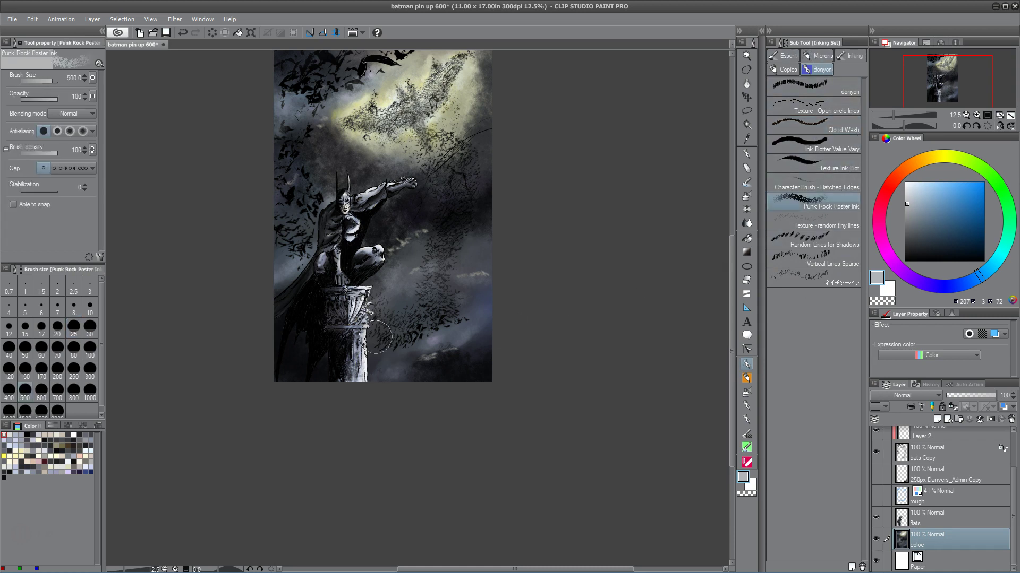
# Create a new 10 x 10 in colour canvas at 300 dpi
pyautogui.click(12, 19)
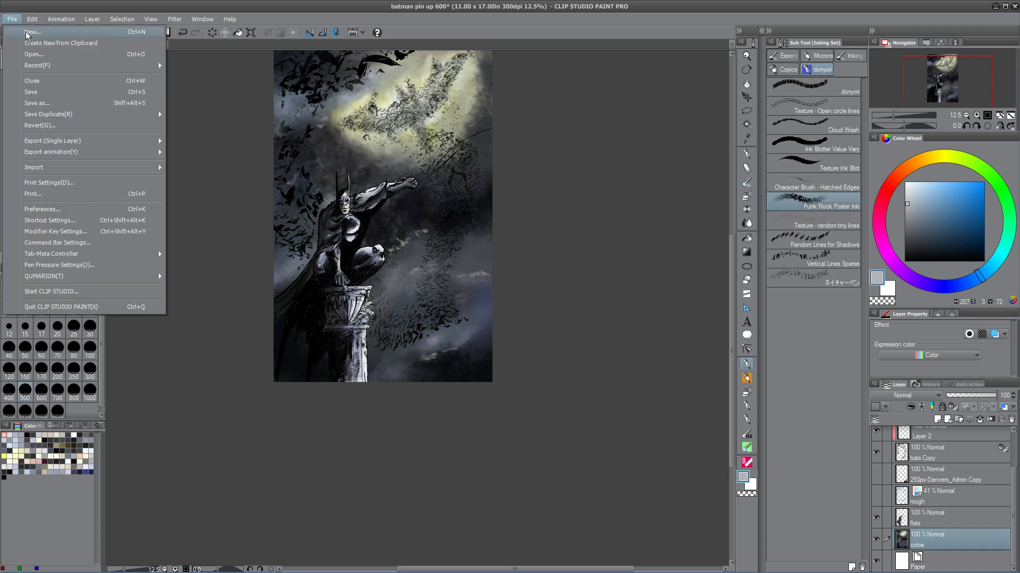
pyautogui.click(71, 33)
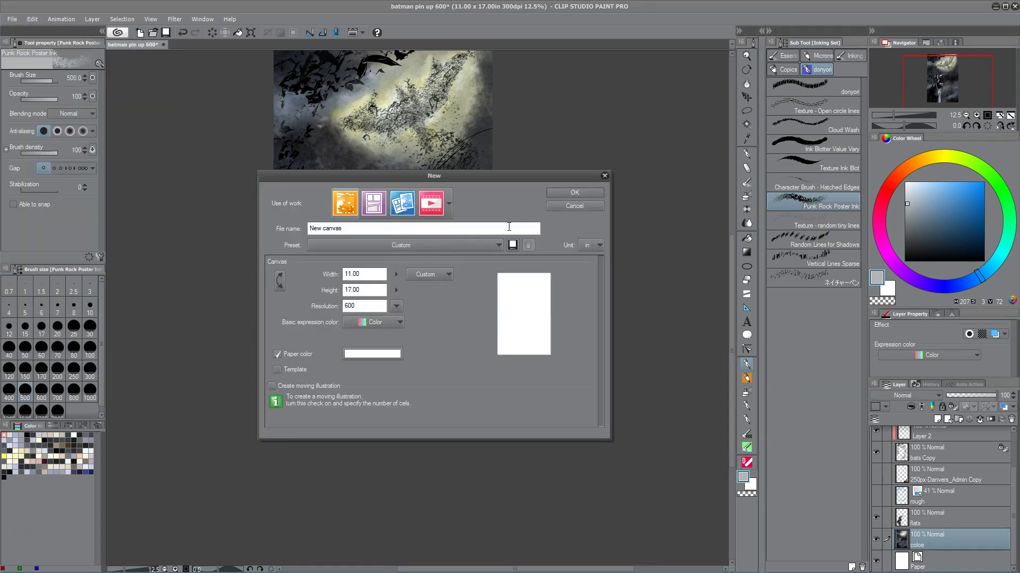
pyautogui.click(396, 307)
pyautogui.click(407, 339)
pyautogui.moveTo(361, 274); pyautogui.dragTo(314, 325)
pyautogui.write('1')
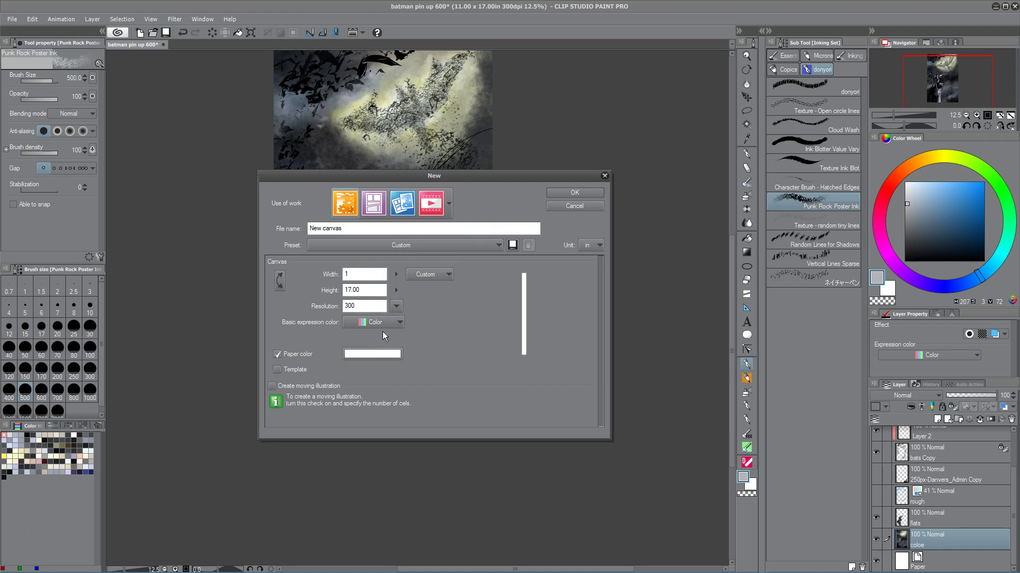
pyautogui.write('0')
pyautogui.doubleClick(371, 290)
pyautogui.write('10')
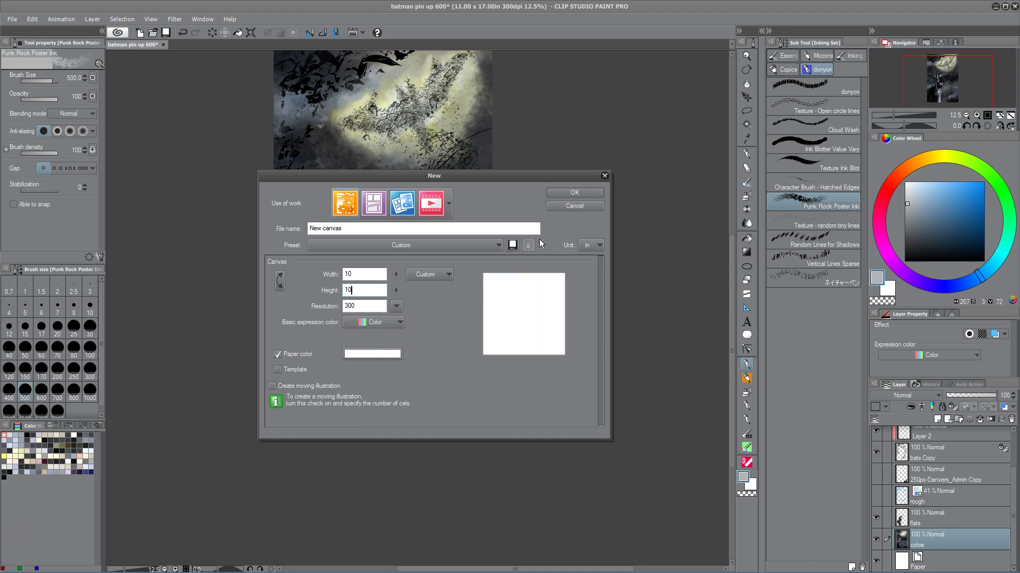
pyautogui.click(576, 192)
# Test the Punk Rock Poster Ink brush with broad textured patches on the blank canvas, and return to the batman pin up document
pyautogui.moveTo(410, 336)
pyautogui.mouseDown()
pyautogui.moveTo(430, 323)
pyautogui.moveTo(444, 423)
pyautogui.moveTo(425, 355)
pyautogui.moveTo(288, 247)
pyautogui.moveTo(369, 289)
pyautogui.mouseUp()
pyautogui.moveTo(362, 250)
pyautogui.mouseDown()
pyautogui.moveTo(417, 160)
pyautogui.moveTo(450, 190)
pyautogui.moveTo(536, 223)
pyautogui.moveTo(492, 296)
pyautogui.moveTo(418, 340)
pyautogui.moveTo(343, 233)
pyautogui.moveTo(319, 400)
pyautogui.mouseUp()
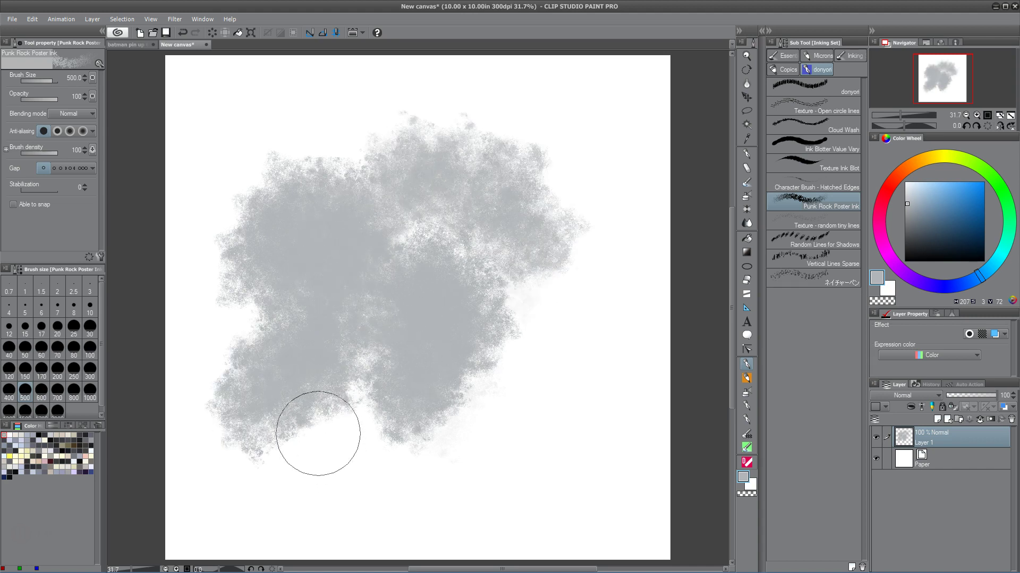
pyautogui.click(129, 42)
# Paint a faint grey texture over the background beside the lower cape with brush size 700 and opacity 32
pyautogui.scroll(2, 355, 303)
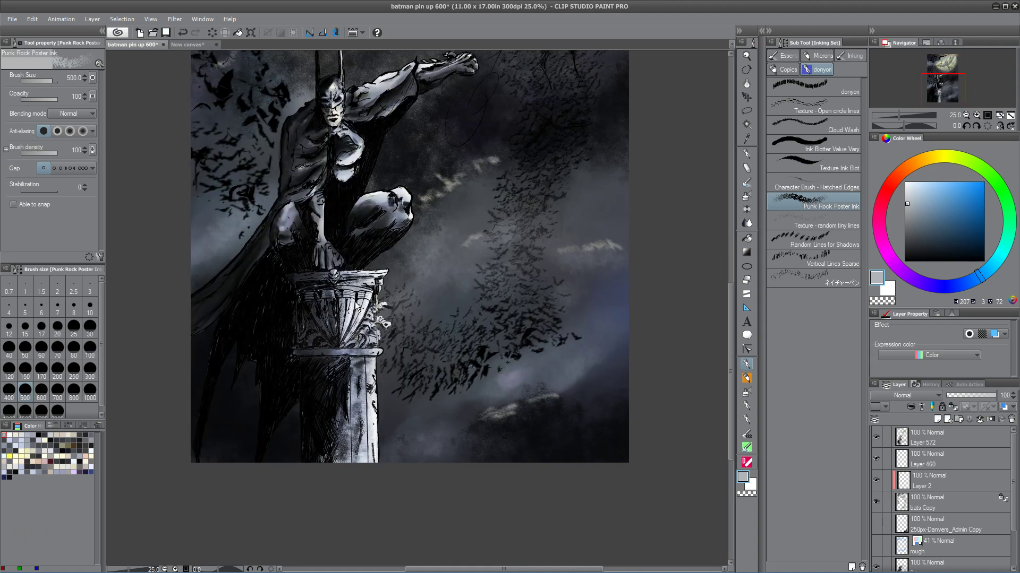
pyautogui.moveTo(339, 332); pyautogui.dragTo(438, 241)
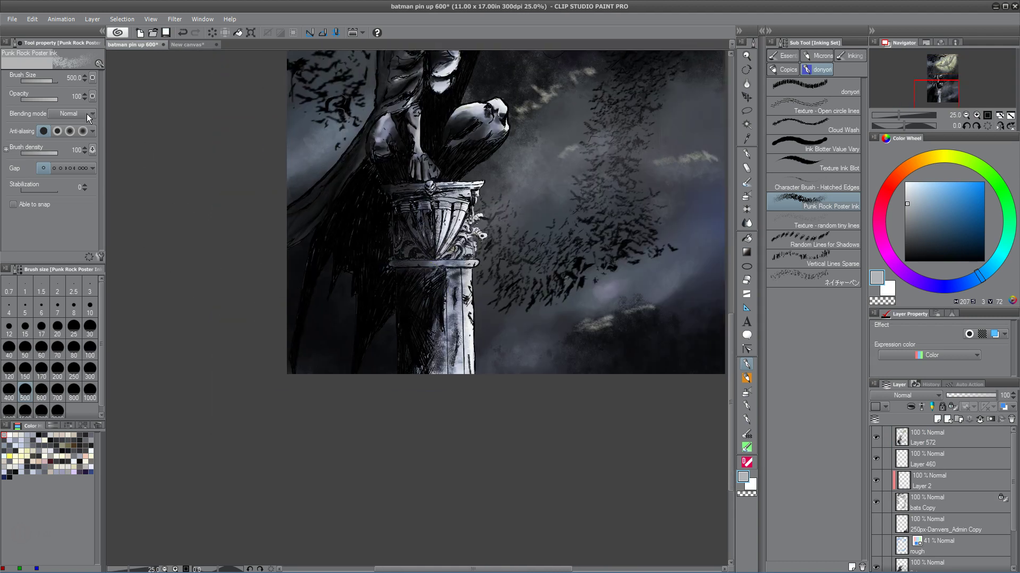
pyautogui.moveTo(56, 94); pyautogui.dragTo(34, 98)
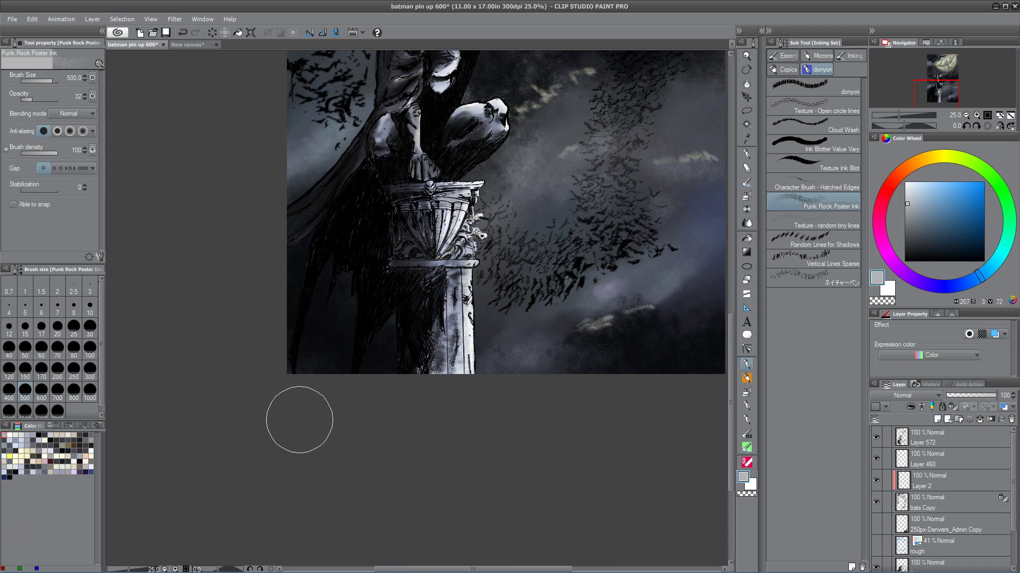
pyautogui.press(']')
pyautogui.press(']')
pyautogui.moveTo(377, 359)
pyautogui.mouseDown()
pyautogui.moveTo(346, 384)
pyautogui.moveTo(279, 396)
pyautogui.mouseUp()
pyautogui.moveTo(310, 293); pyautogui.dragTo(232, 384)
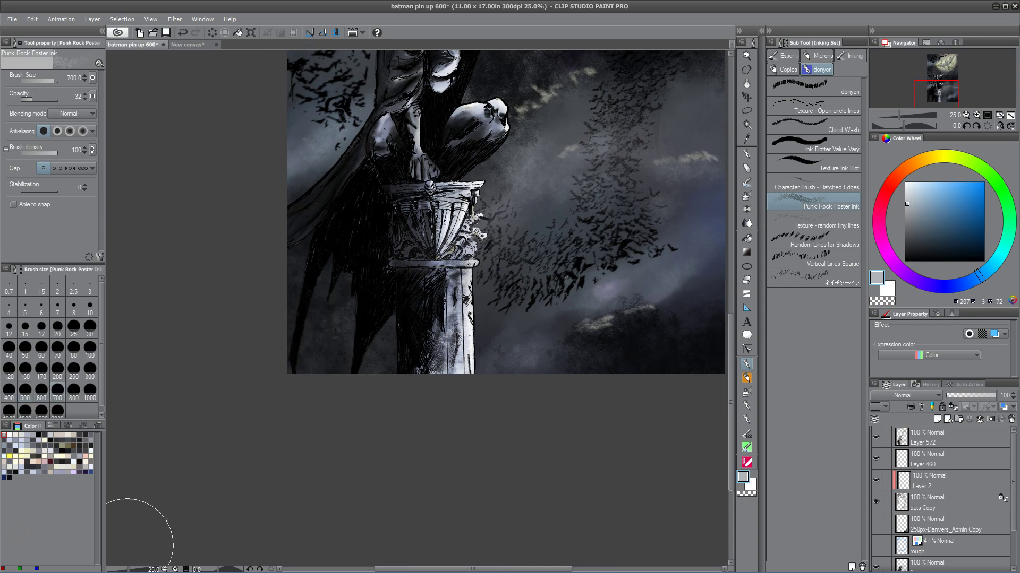
# Brush more faint grey texture on the coloe layer behind the lower cape and the column's base
pyautogui.moveTo(435, 318)
pyautogui.mouseDown()
pyautogui.moveTo(332, 405)
pyautogui.moveTo(336, 350)
pyautogui.moveTo(322, 444)
pyautogui.moveTo(340, 404)
pyautogui.moveTo(308, 452)
pyautogui.moveTo(351, 414)
pyautogui.moveTo(335, 437)
pyautogui.mouseUp()
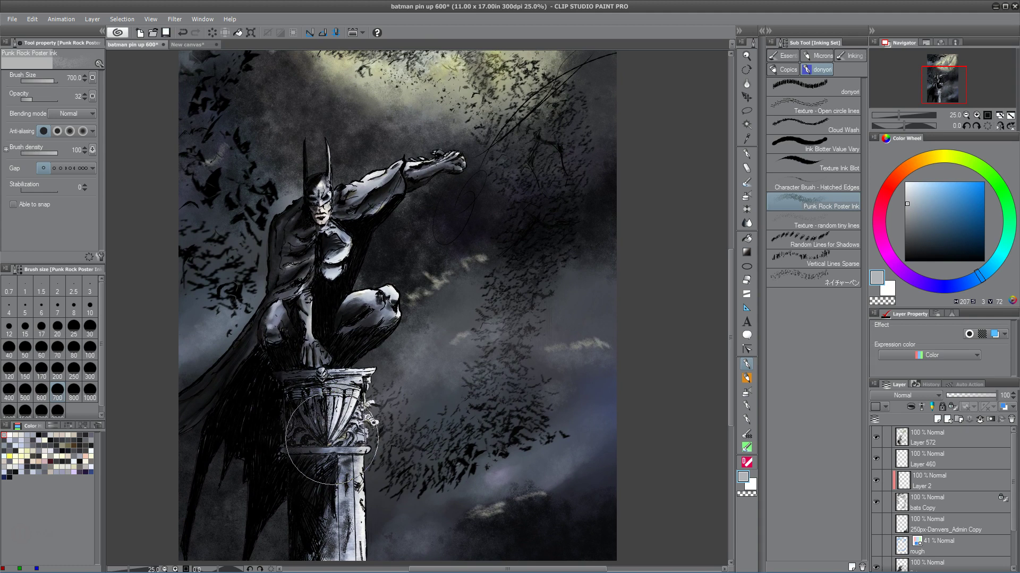
pyautogui.moveTo(311, 483)
pyautogui.mouseDown()
pyautogui.moveTo(350, 382)
pyautogui.moveTo(350, 397)
pyautogui.mouseUp()
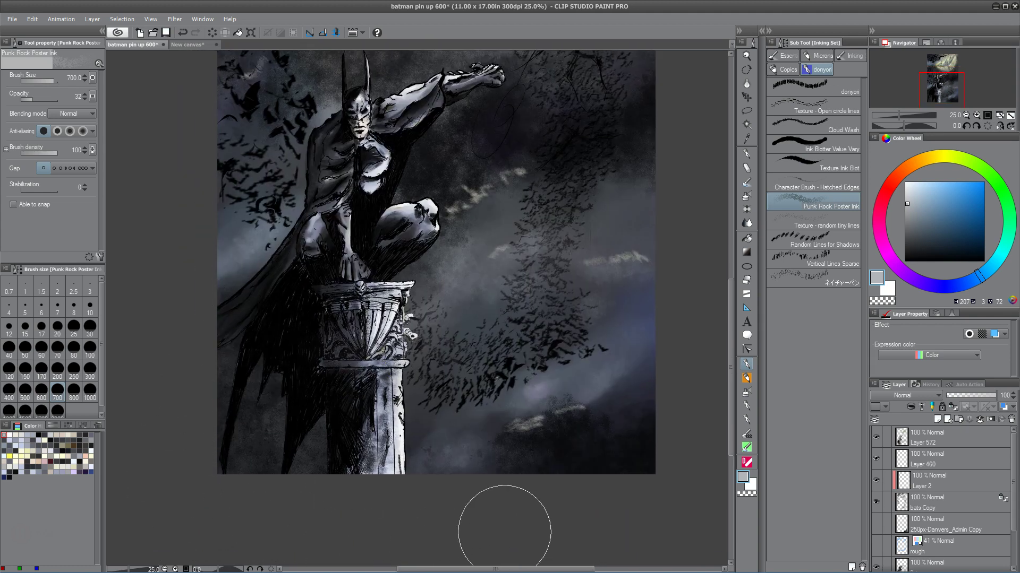
pyautogui.moveTo(1012, 467); pyautogui.dragTo(1012, 518)
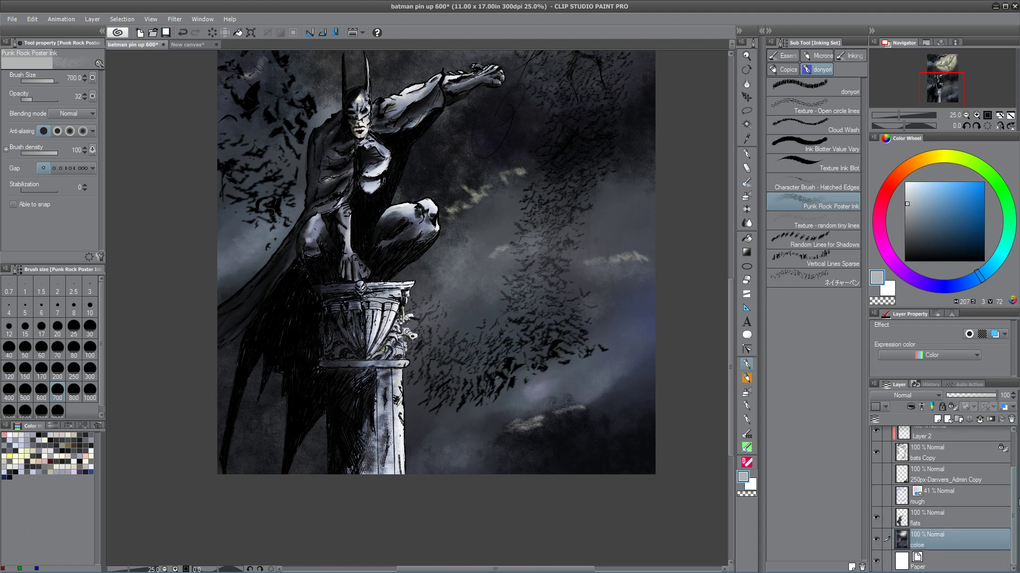
pyautogui.moveTo(307, 416); pyautogui.dragTo(342, 489)
pyautogui.moveTo(372, 446); pyautogui.dragTo(326, 424)
# Switch to a dark blue-grey of value 17 and paint texture along the sky's right edge beside the bat-shaped light
pyautogui.moveTo(548, 305); pyautogui.dragTo(523, 421)
pyautogui.moveTo(514, 323); pyautogui.dragTo(510, 354)
pyautogui.moveTo(921, 207); pyautogui.dragTo(908, 248)
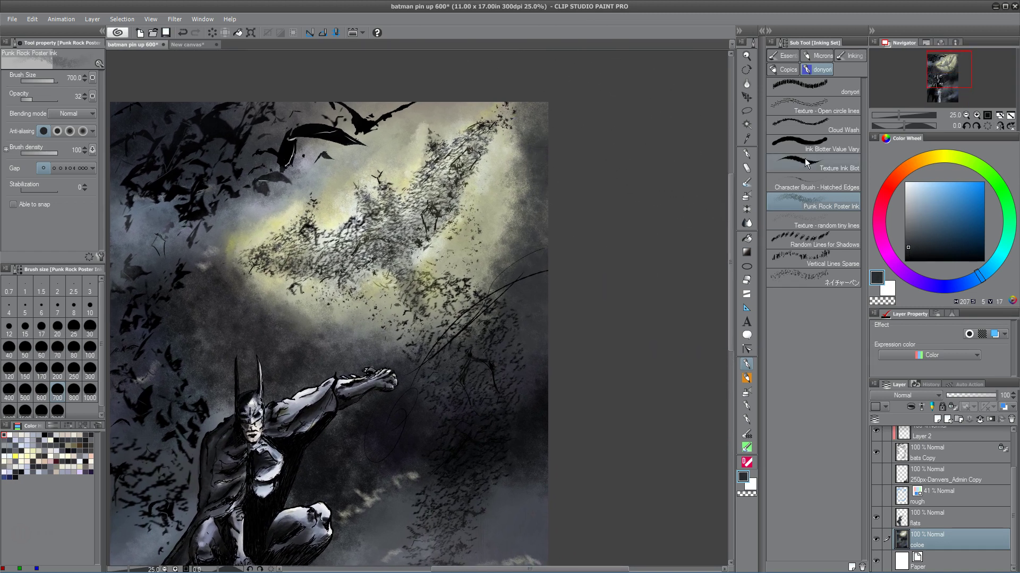
pyautogui.moveTo(526, 133); pyautogui.dragTo(582, 215)
pyautogui.moveTo(545, 92); pyautogui.dragTo(565, 234)
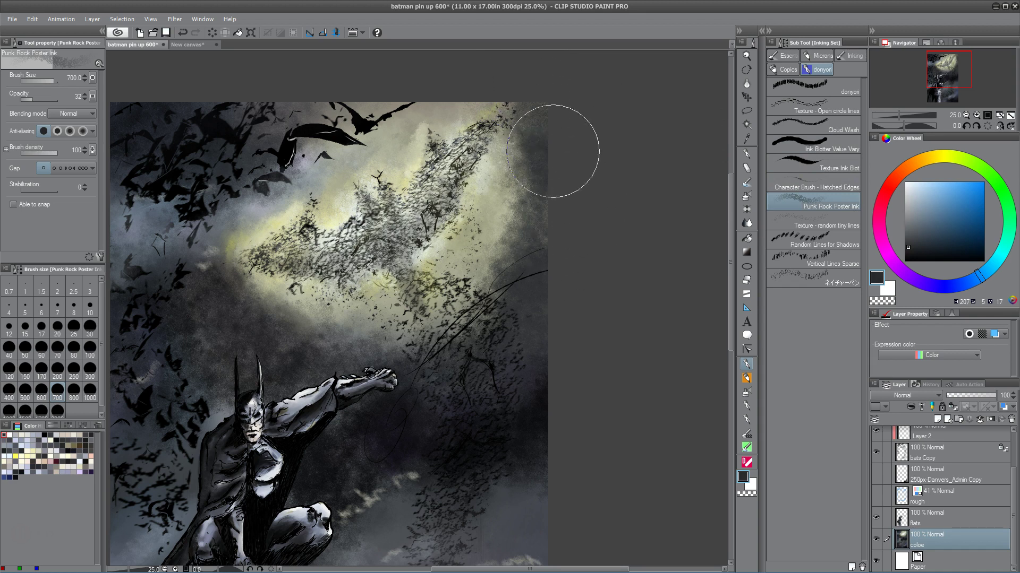
# Raise the brush opacity to 73 and darken the sky's upper edges around the light with dark grey and black strokes
pyautogui.moveTo(33, 99); pyautogui.dragTo(48, 99)
pyautogui.moveTo(521, 100)
pyautogui.mouseDown()
pyautogui.moveTo(525, 80)
pyautogui.moveTo(568, 118)
pyautogui.moveTo(580, 295)
pyautogui.mouseUp()
pyautogui.click(908, 262)
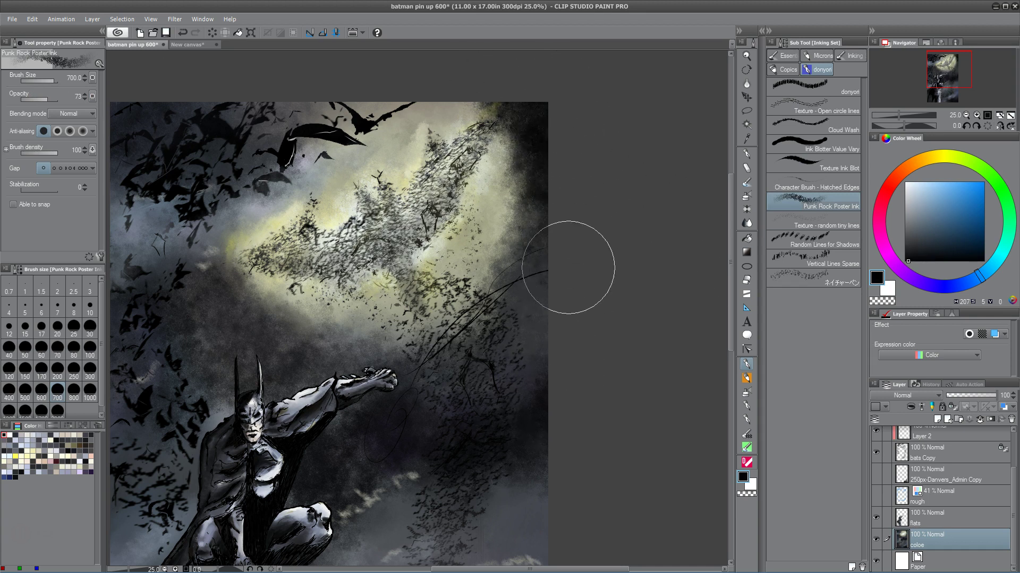
pyautogui.moveTo(401, 79); pyautogui.dragTo(255, 120)
# Reduce the Punk Rock Poster Ink brush size to 300 for finer work around the bat-shaped light
pyautogui.moveTo(251, 237); pyautogui.dragTo(375, 254)
pyautogui.moveTo(403, 420); pyautogui.dragTo(350, 352)
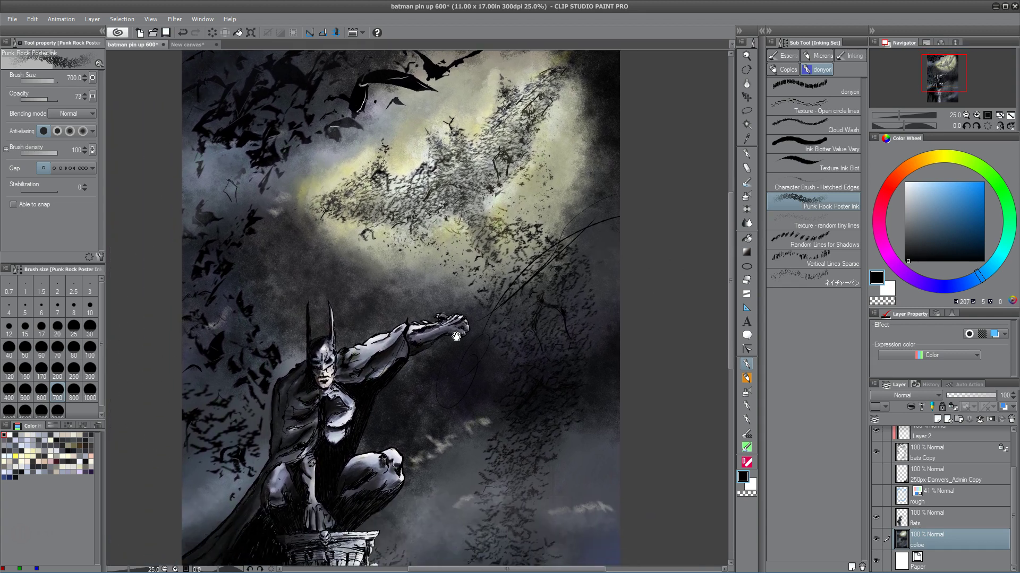
pyautogui.moveTo(598, 317); pyautogui.dragTo(589, 330)
pyautogui.press('[')
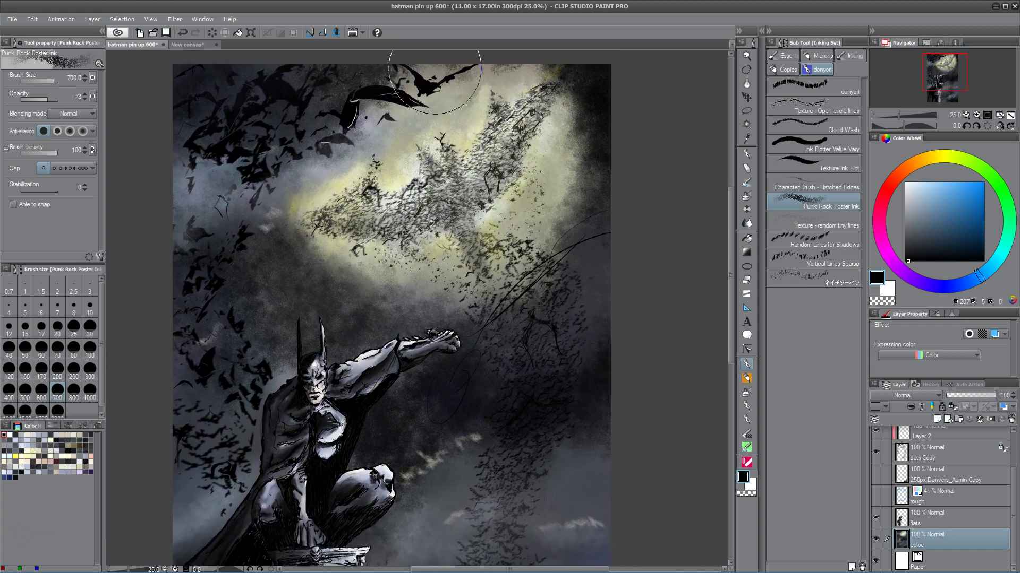
pyautogui.press('[')
pyautogui.press('[')
pyautogui.press('[')
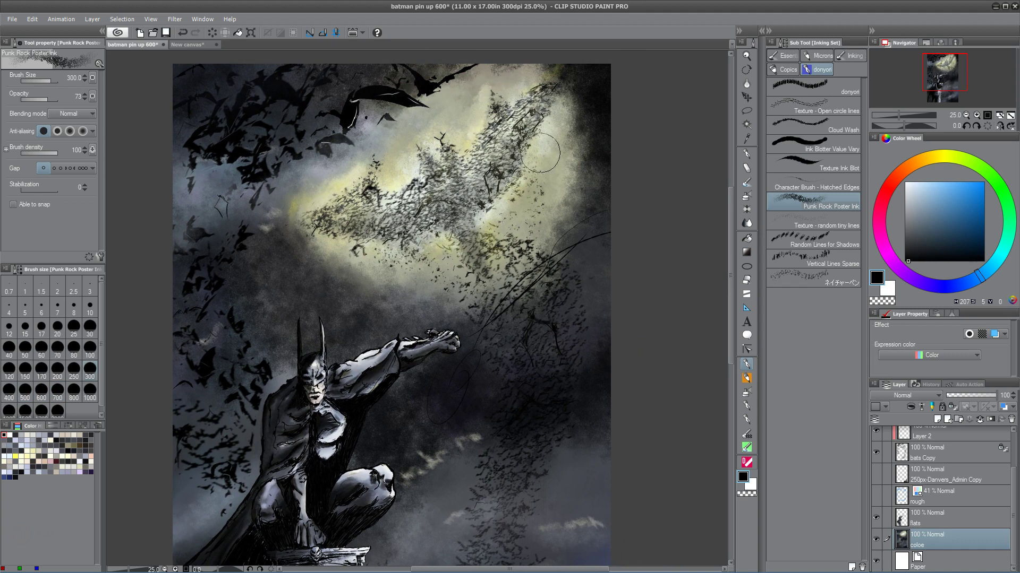
# Examine the darkened sky around the figure, the column and the bat-shaped light, up close and across the whole page
pyautogui.moveTo(531, 394); pyautogui.dragTo(510, 326)
pyautogui.moveTo(525, 382); pyautogui.dragTo(509, 273)
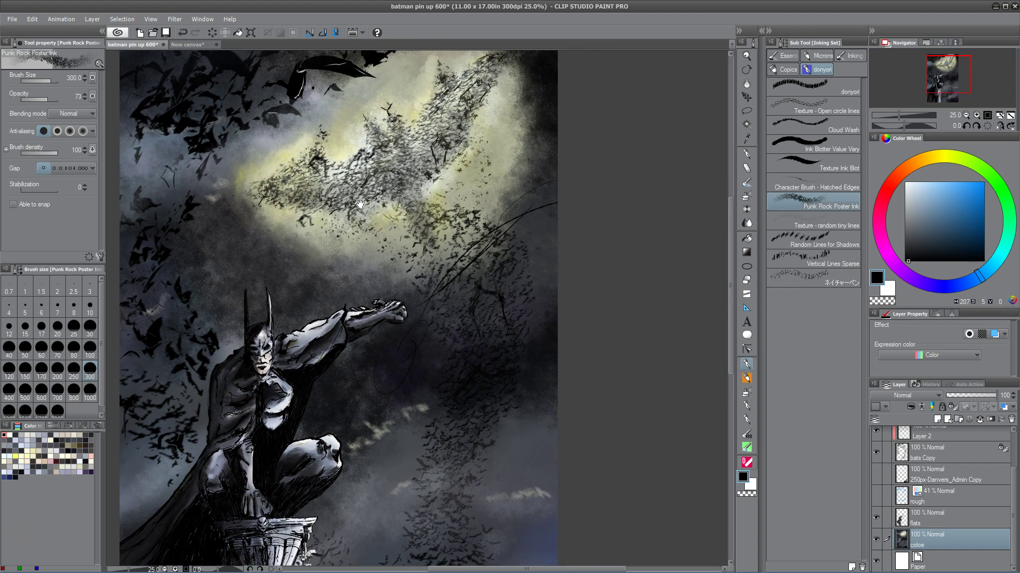
pyautogui.moveTo(464, 358)
pyautogui.mouseDown()
pyautogui.moveTo(451, 289)
pyautogui.moveTo(389, 214)
pyautogui.moveTo(337, 177)
pyautogui.moveTo(357, 230)
pyautogui.mouseUp()
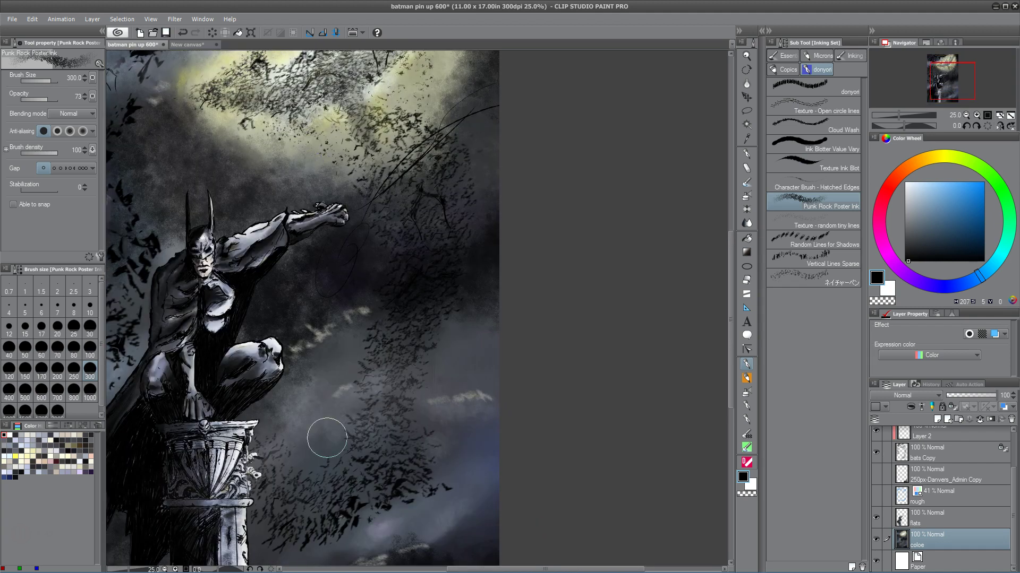
pyautogui.moveTo(431, 354); pyautogui.dragTo(489, 412)
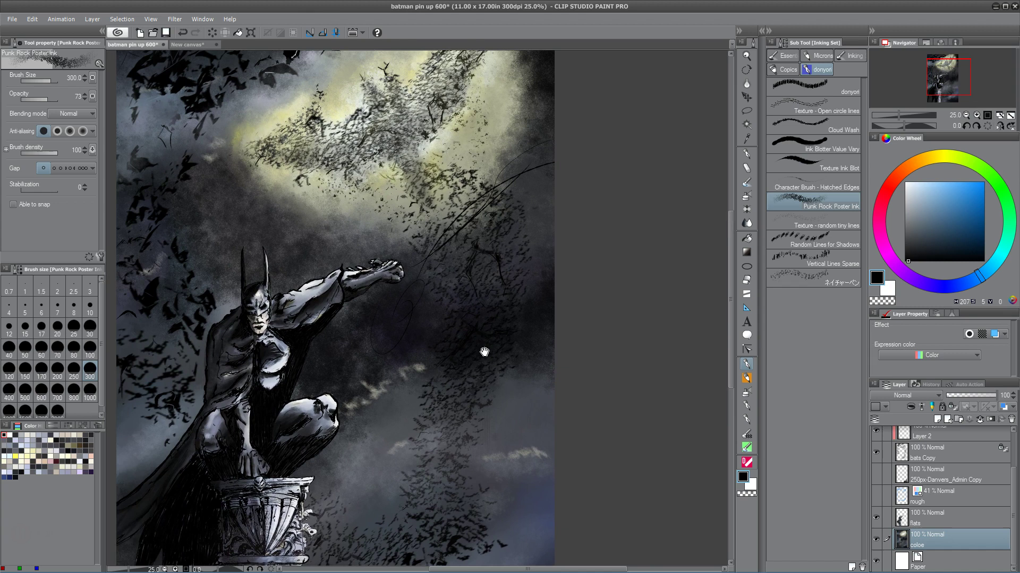
pyautogui.moveTo(494, 278); pyautogui.dragTo(502, 329)
pyautogui.scroll(-2, 476, 272)
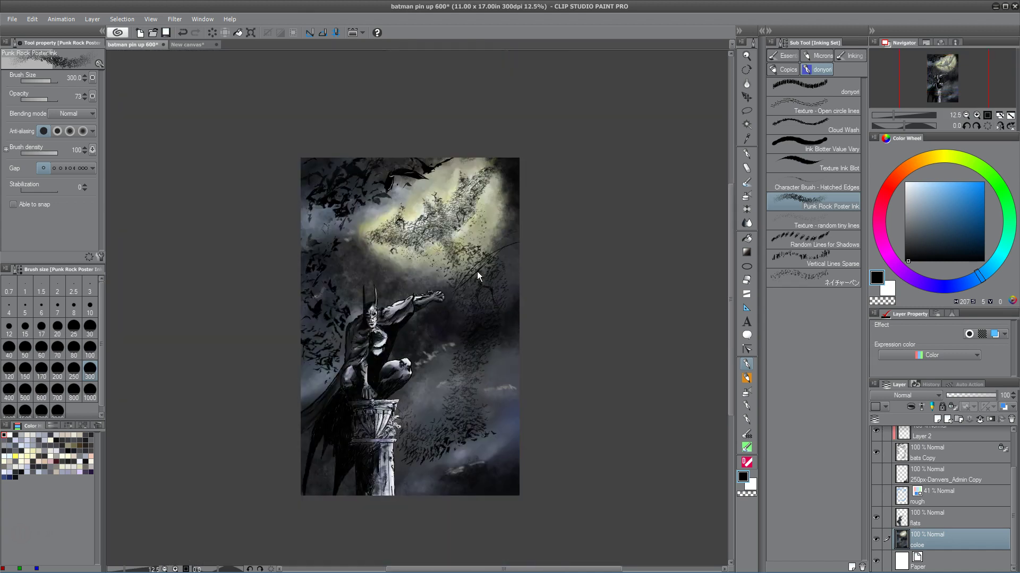
pyautogui.moveTo(469, 372); pyautogui.dragTo(385, 380)
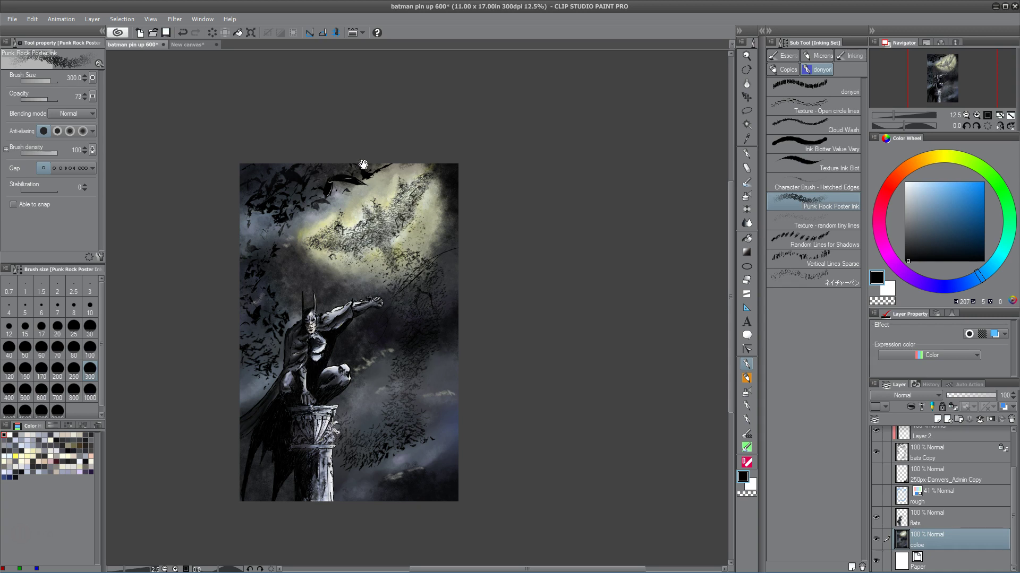
# Paint dark red texture (hue 356, saturation 66, value 11) along the sky's top edge, and sample a near-black violet from the artwork
pyautogui.click(886, 193)
pyautogui.click(956, 254)
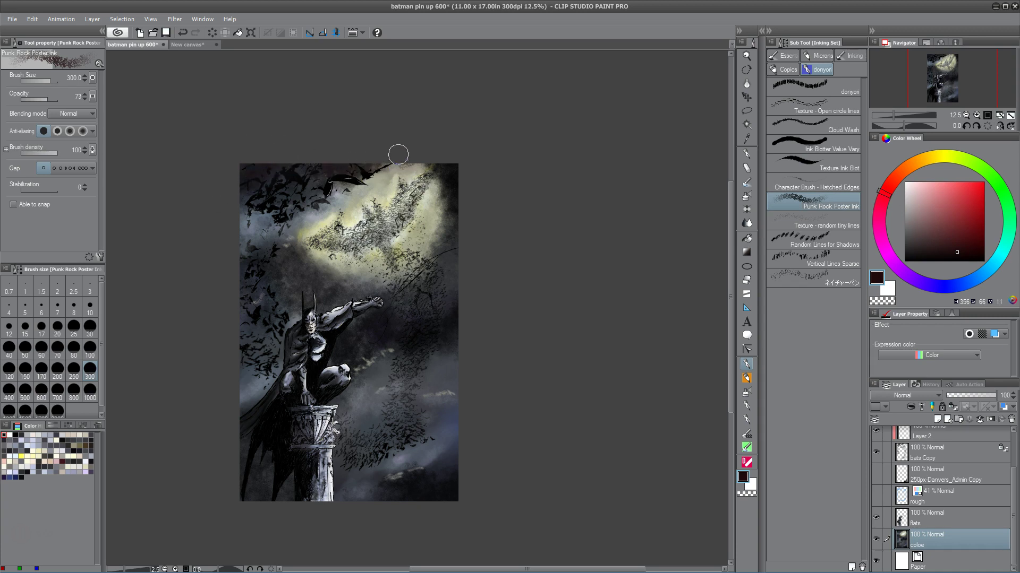
pyautogui.moveTo(441, 158); pyautogui.dragTo(448, 162)
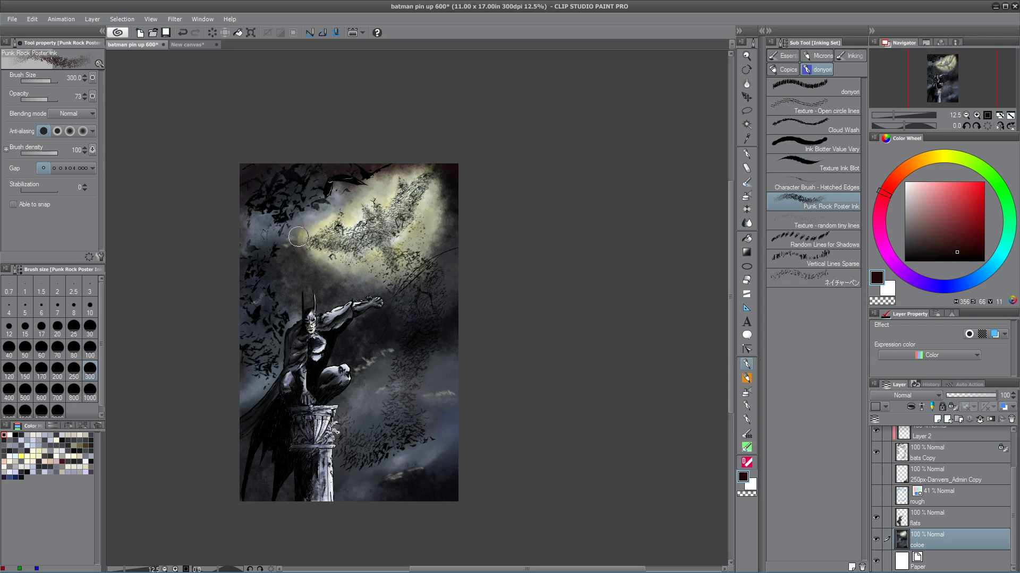
pyautogui.moveTo(472, 366)
pyautogui.mouseDown()
pyautogui.moveTo(459, 353)
pyautogui.moveTo(423, 386)
pyautogui.mouseUp()
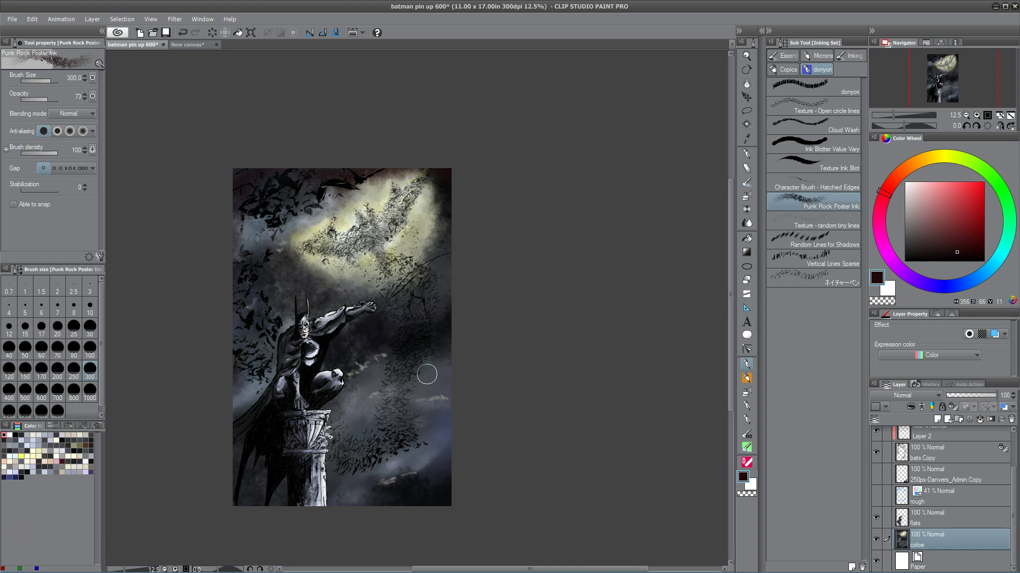
pyautogui.keyDown('alt'); pyautogui.click(397, 238); pyautogui.keyUp('alt')
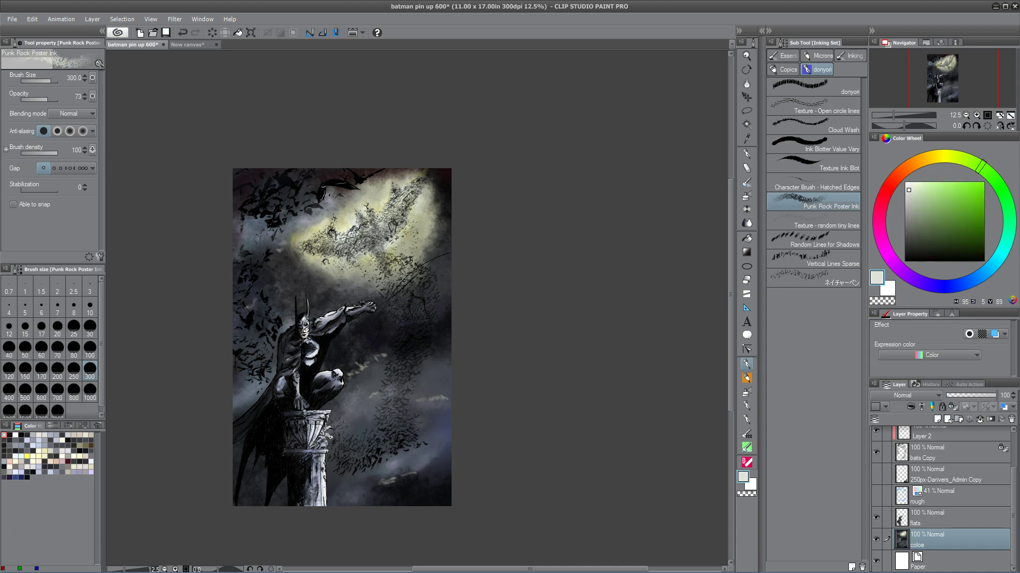
pyautogui.keyDown('alt'); pyautogui.click(392, 325); pyautogui.keyUp('alt')
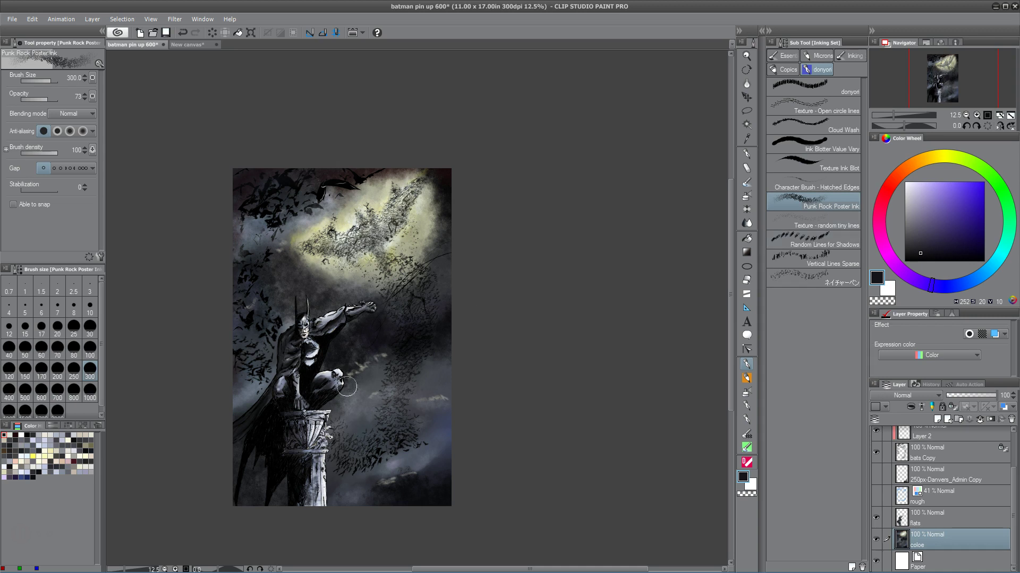
# Start a Tone Curve correction on the coloe layer and shape a gentle S-curve with lowered shadows and raised highlights
pyautogui.click(38, 17)
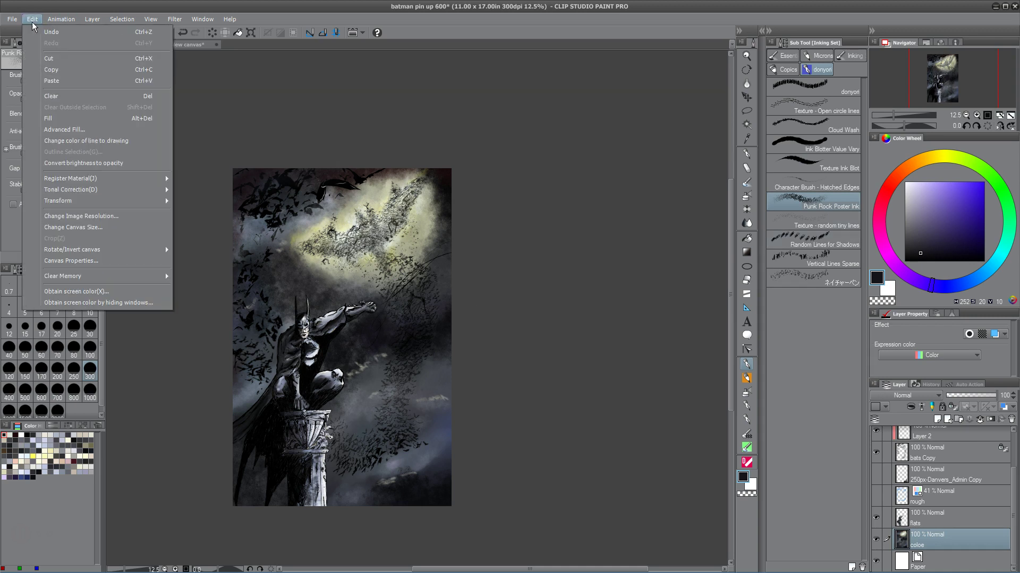
pyautogui.moveTo(119, 204)
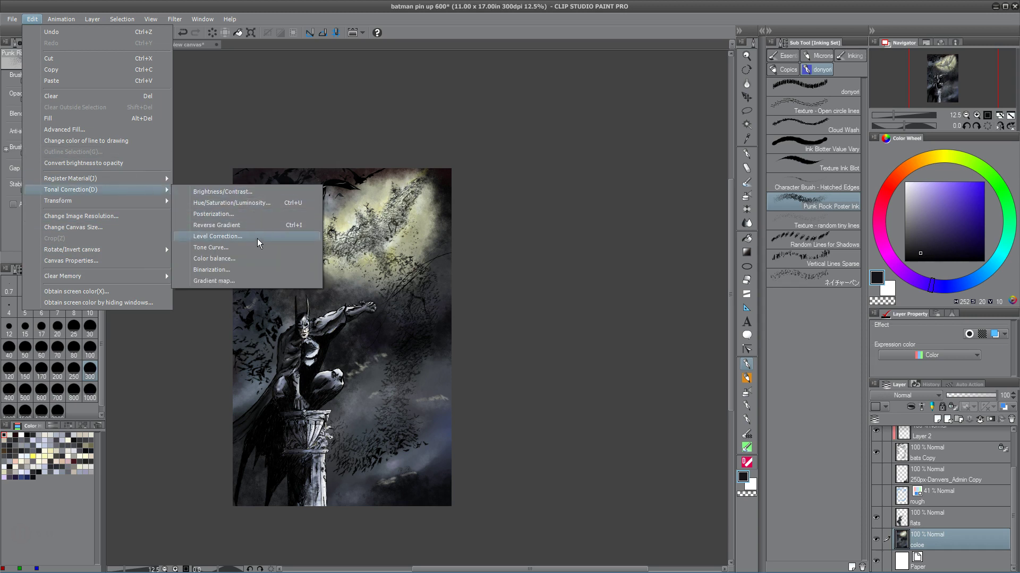
pyautogui.click(260, 248)
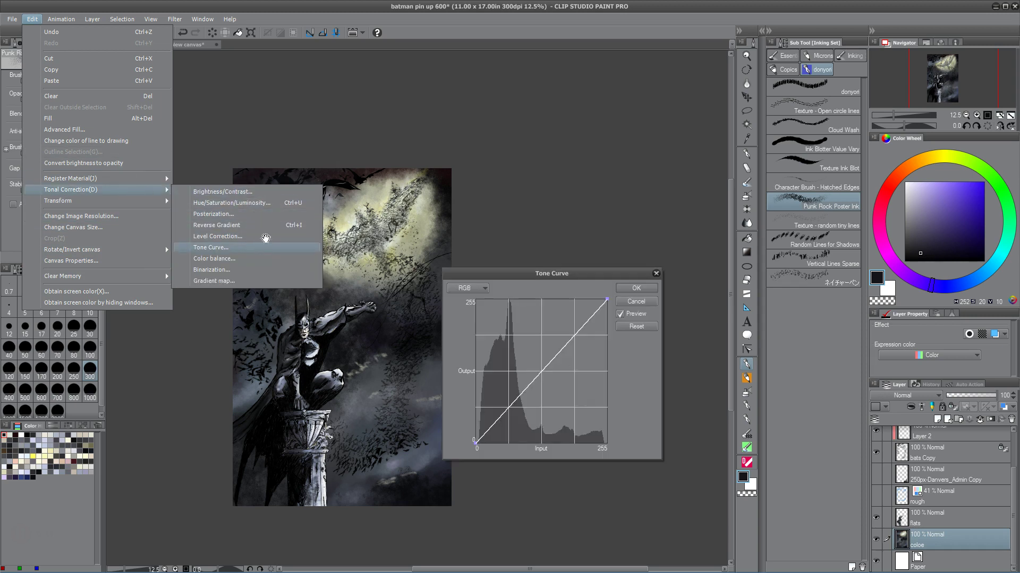
pyautogui.moveTo(565, 275); pyautogui.dragTo(610, 251)
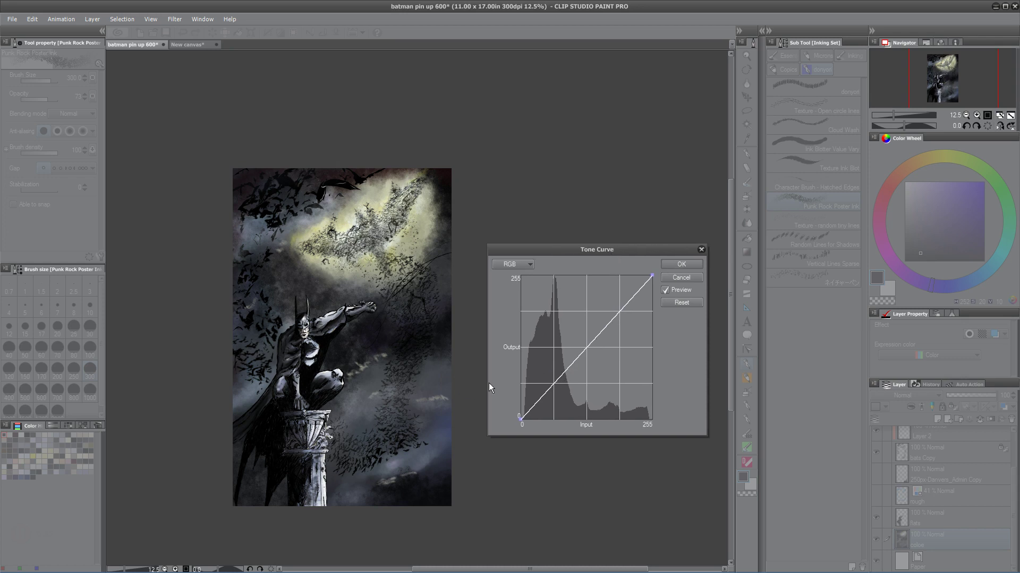
pyautogui.moveTo(557, 383); pyautogui.dragTo(559, 387)
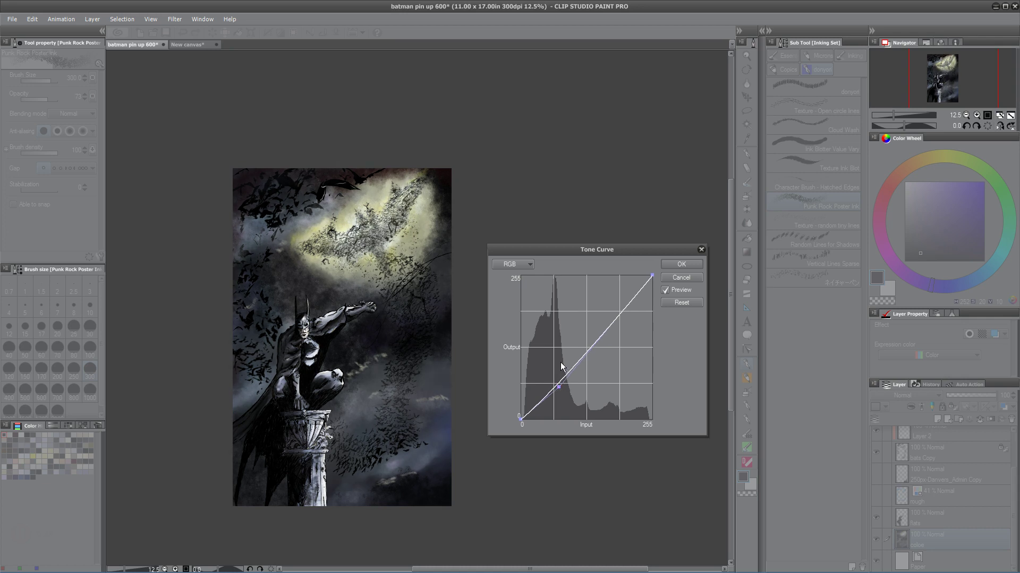
pyautogui.moveTo(559, 395); pyautogui.dragTo(566, 390)
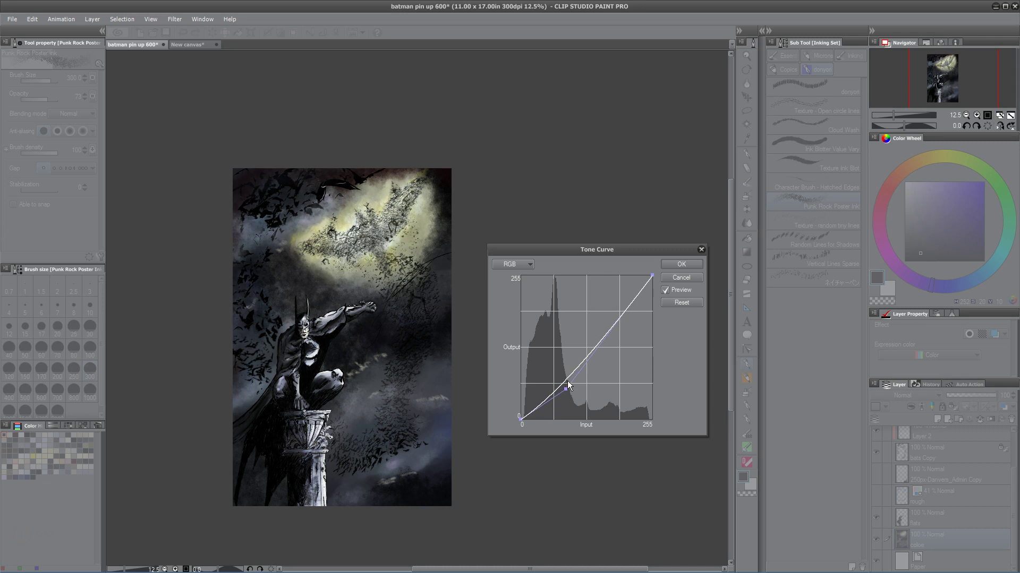
pyautogui.moveTo(620, 318); pyautogui.dragTo(614, 312)
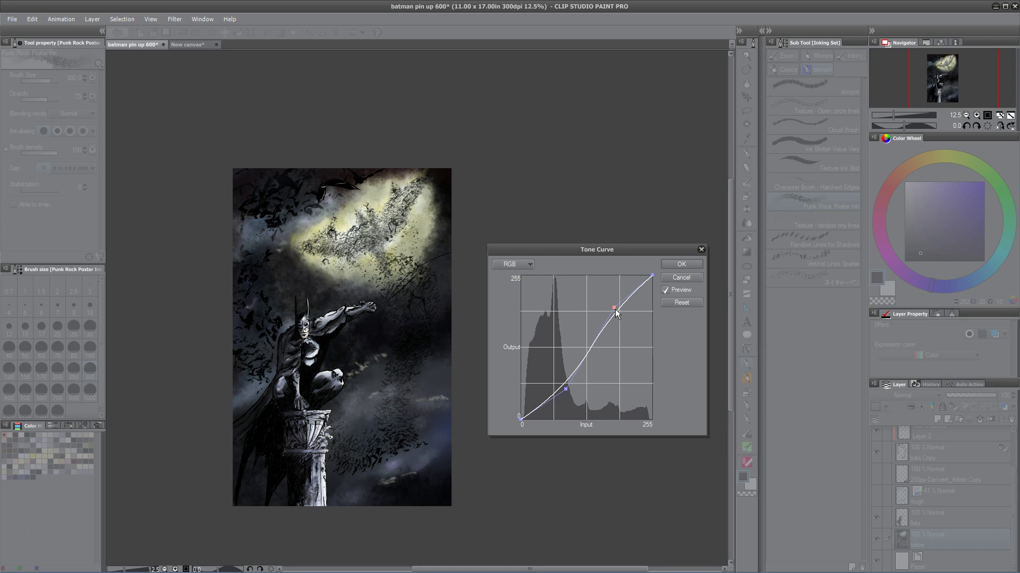
# Lift the tone curve's shadow point slightly and fine-tune its highlight point to a moderately brighter output
pyautogui.moveTo(567, 391); pyautogui.dragTo(563, 383)
pyautogui.moveTo(619, 307); pyautogui.dragTo(619, 293)
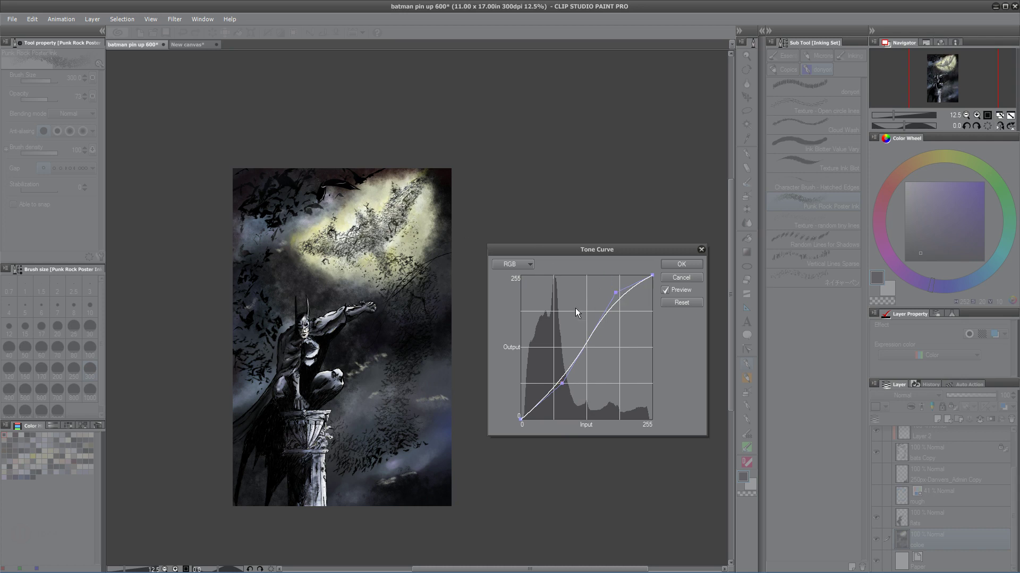
pyautogui.moveTo(616, 292); pyautogui.dragTo(612, 282)
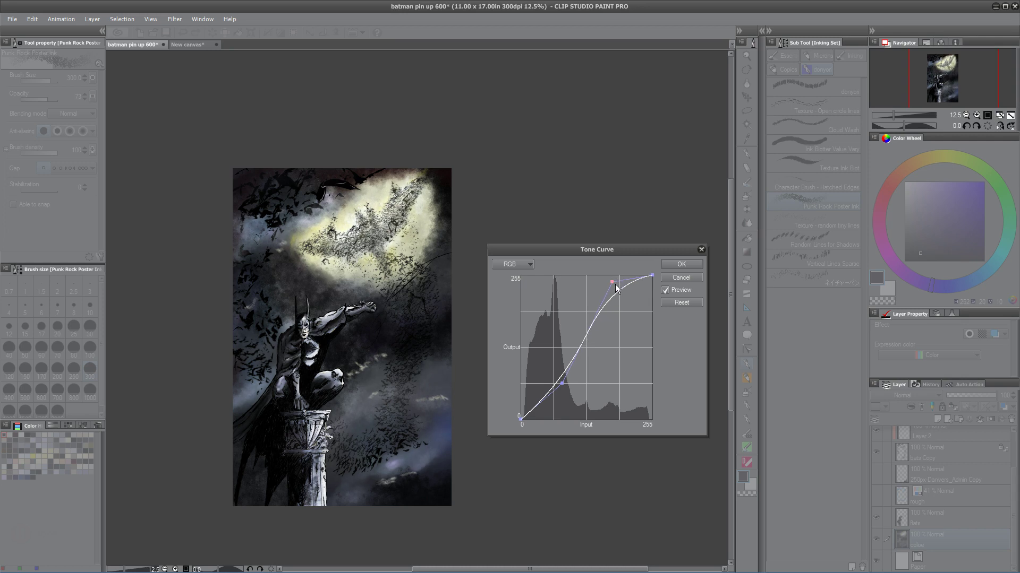
pyautogui.moveTo(612, 283); pyautogui.dragTo(611, 299)
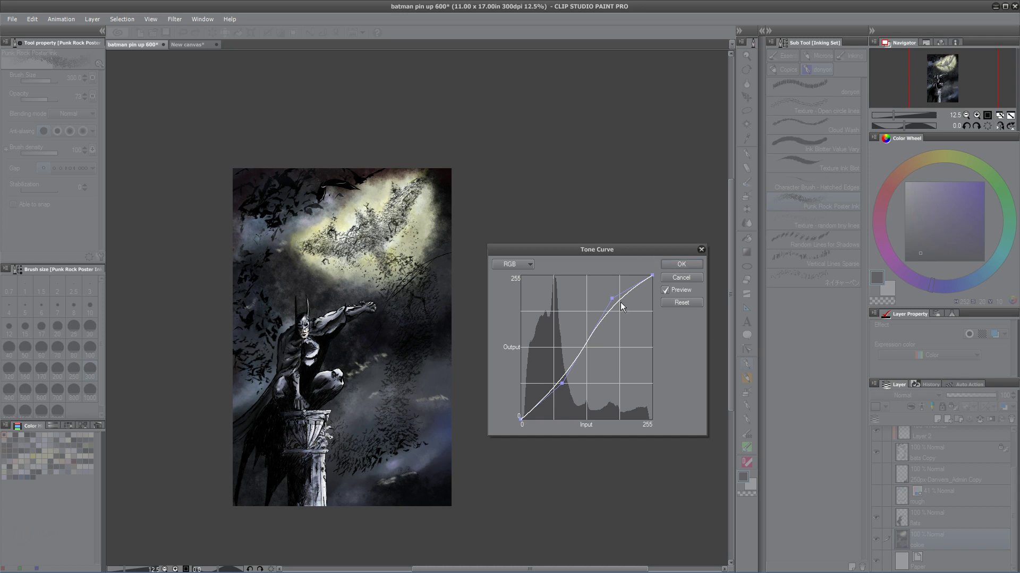
# Add a midtone point to the tone curve, raise it to brighten the middle values, and apply the correction
pyautogui.moveTo(583, 348); pyautogui.dragTo(582, 340)
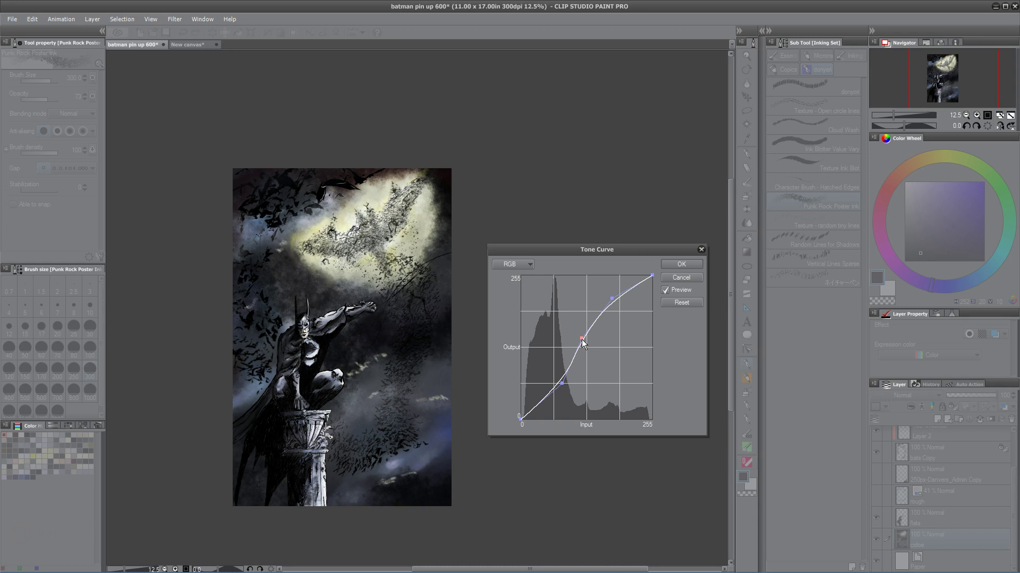
pyautogui.moveTo(582, 343); pyautogui.dragTo(580, 336)
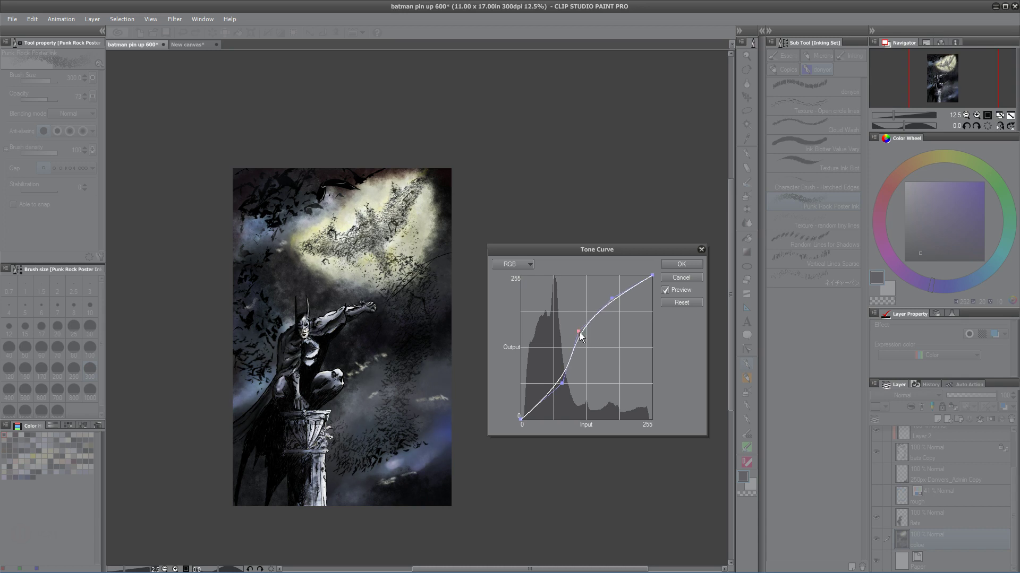
pyautogui.moveTo(579, 332); pyautogui.dragTo(580, 334)
pyautogui.click(682, 265)
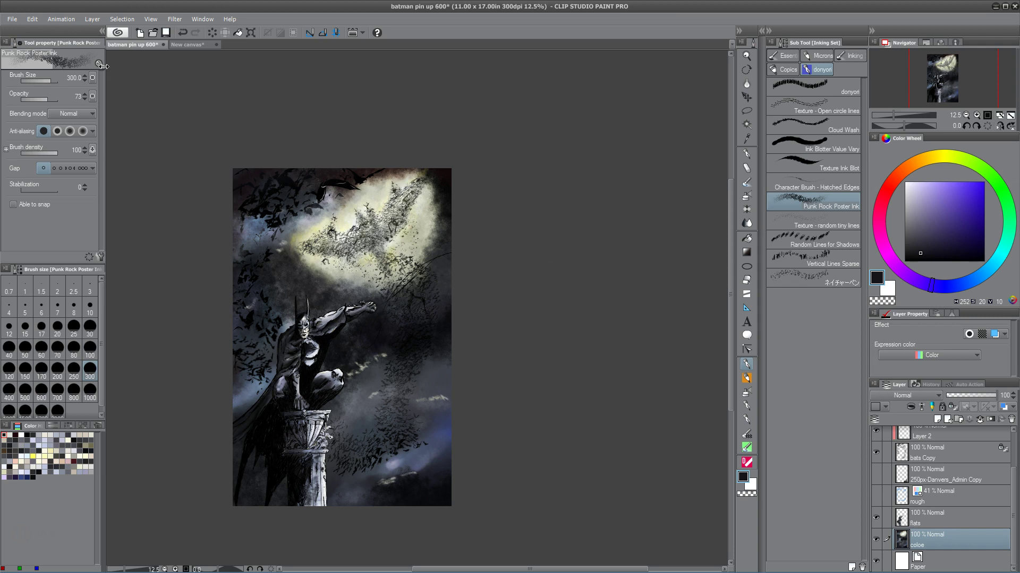
# Lower the coloe layer's saturation to -28 with a Hue/Saturation/Luminosity correction and apply it
pyautogui.hotkey('ctrl', 'u')
pyautogui.click(479, 426)
pyautogui.moveTo(463, 426); pyautogui.dragTo(461, 429)
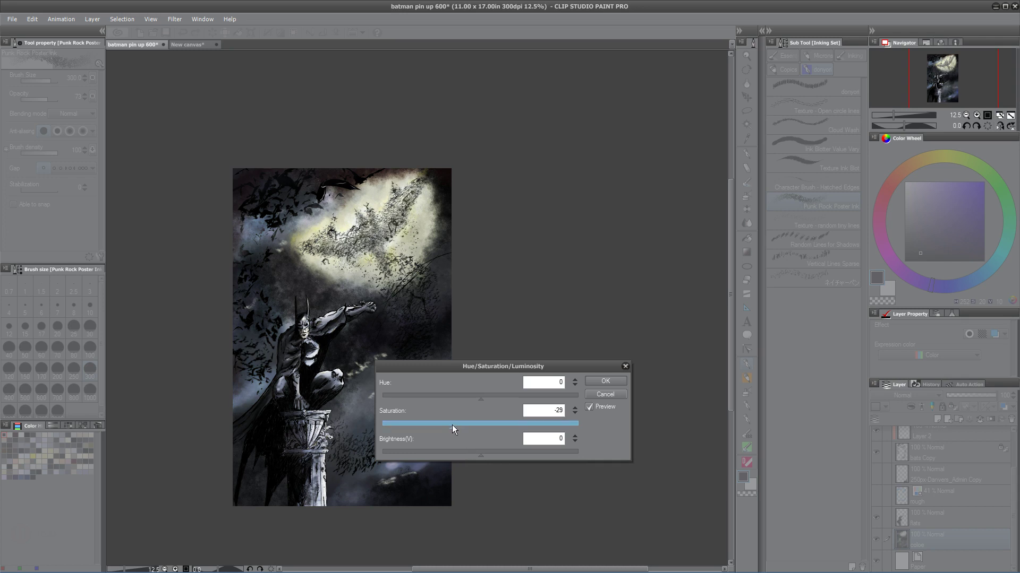
pyautogui.moveTo(447, 428); pyautogui.dragTo(452, 425)
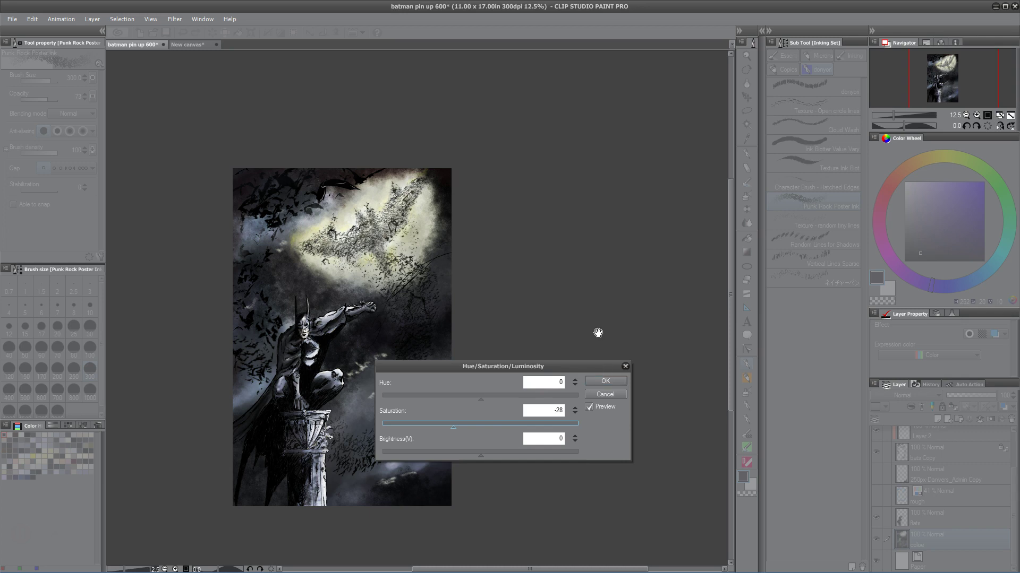
pyautogui.click(612, 380)
# Examine the colour-corrected pin-up at 12.5% and 25% zoom, comparing the figure with the background sky
pyautogui.moveTo(442, 411); pyautogui.dragTo(504, 412)
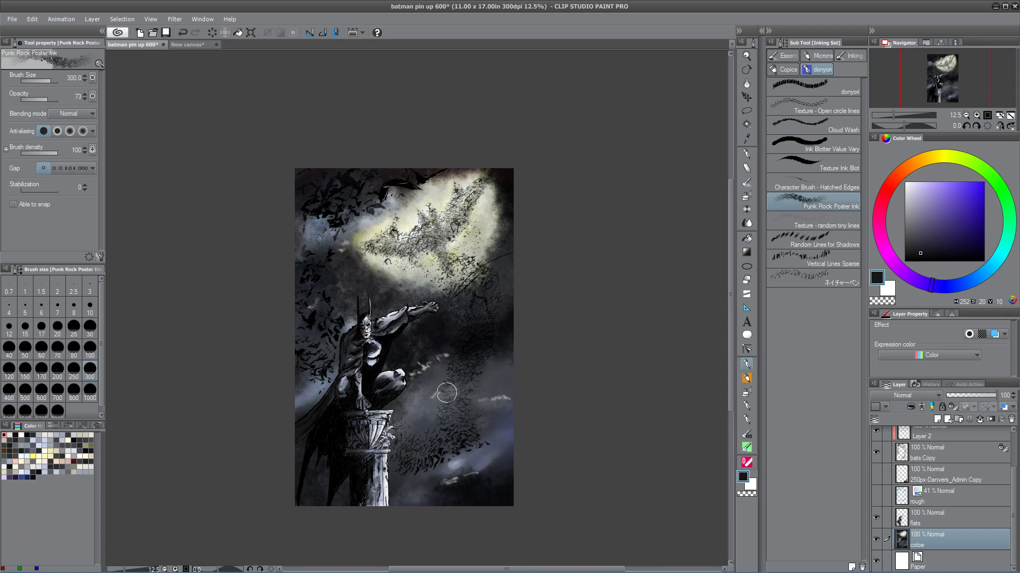
pyautogui.scroll(2, 446, 392)
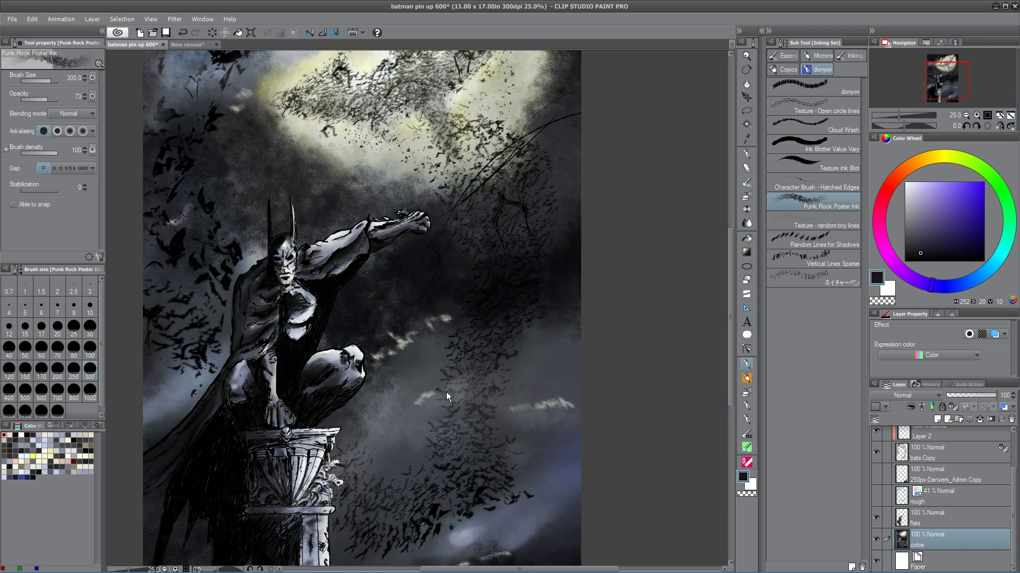
pyautogui.scroll(-2, 446, 396)
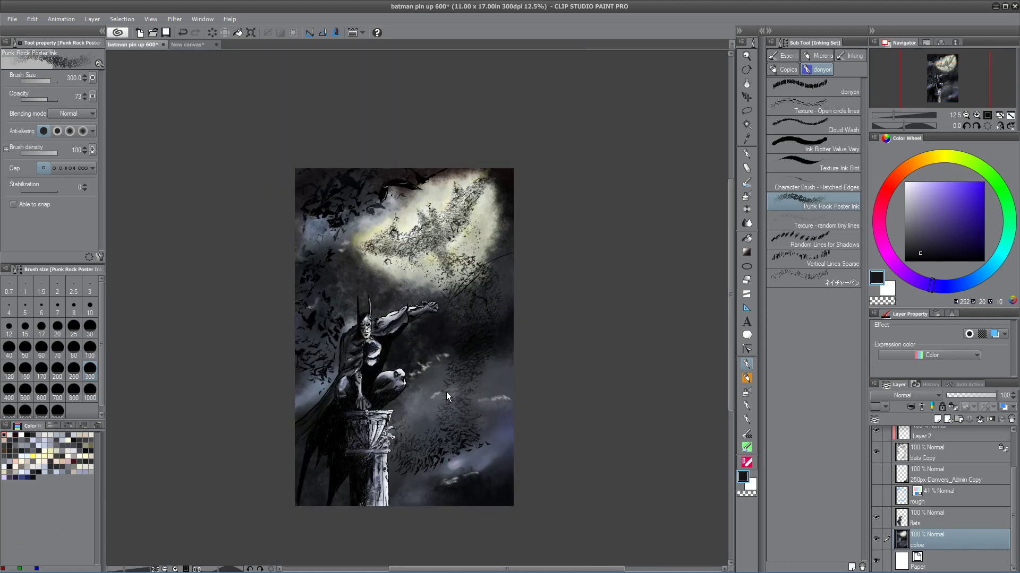
pyautogui.moveTo(446, 393)
pyautogui.mouseDown()
pyautogui.moveTo(427, 355)
pyautogui.moveTo(406, 373)
pyautogui.mouseUp()
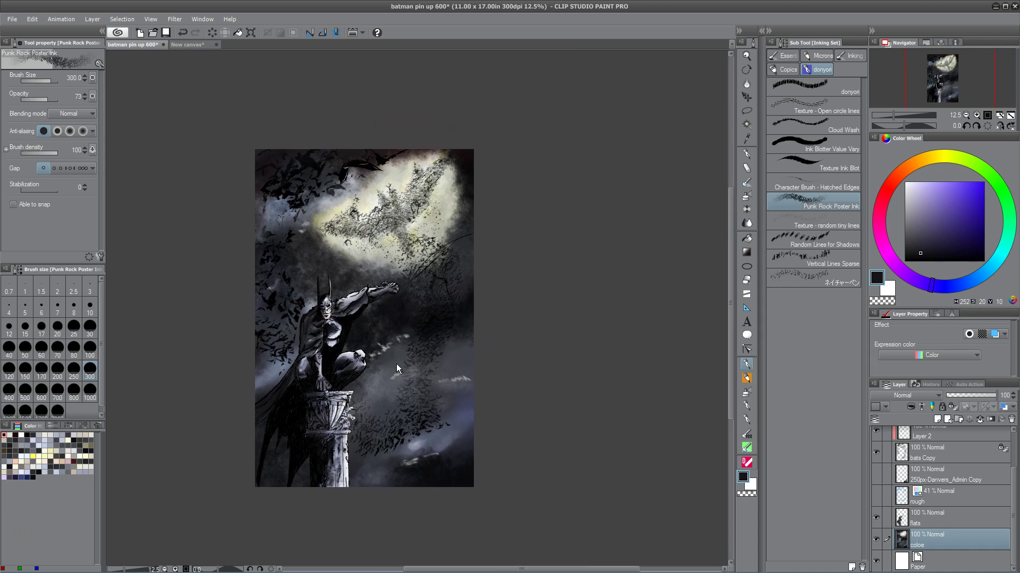
pyautogui.scroll(2, 396, 365)
pyautogui.moveTo(327, 402); pyautogui.dragTo(405, 285)
pyautogui.scroll(-2, 405, 285)
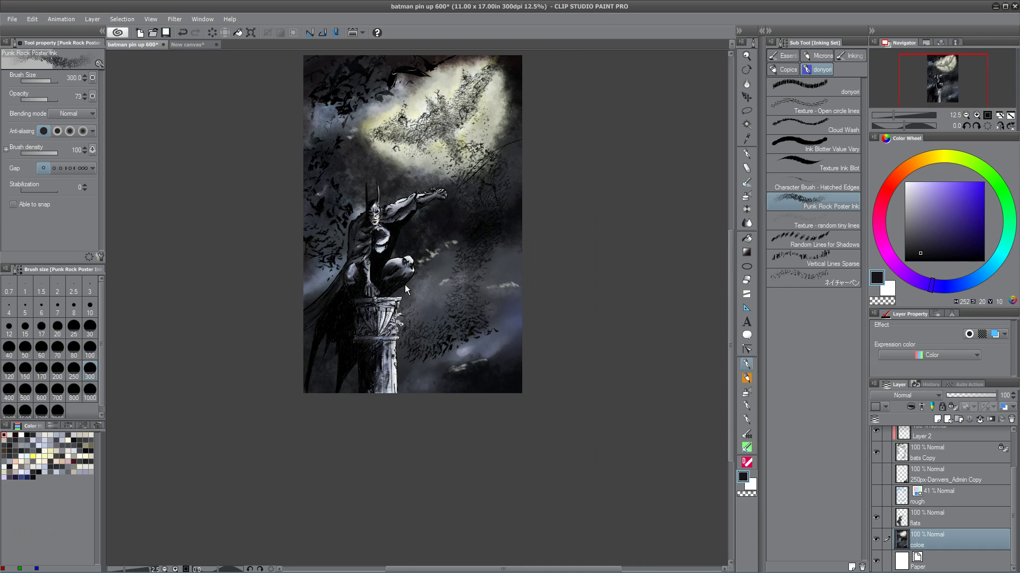
pyautogui.moveTo(447, 212); pyautogui.dragTo(392, 339)
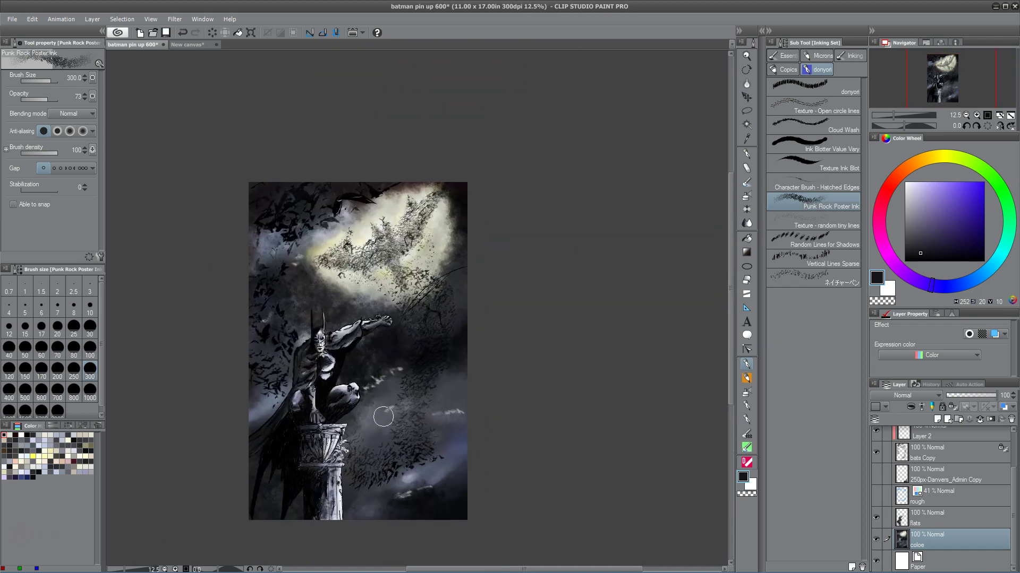
pyautogui.moveTo(386, 414); pyautogui.dragTo(390, 381)
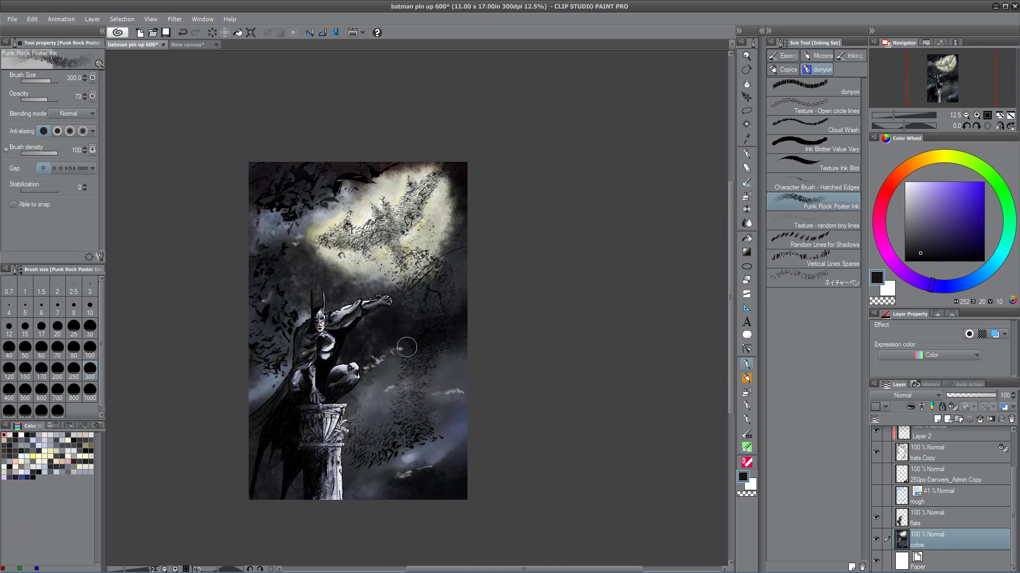
# Airbrush a soft yellow glow along the edges of the bat-shaped light with SOFT - Airbrush at size 150
pyautogui.click(945, 157)
pyautogui.click(930, 186)
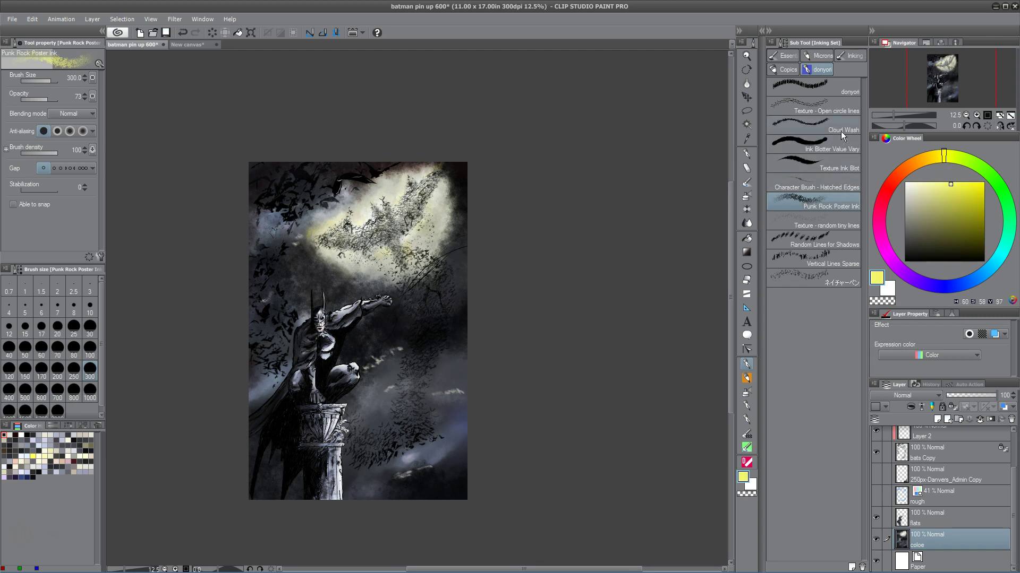
pyautogui.click(789, 55)
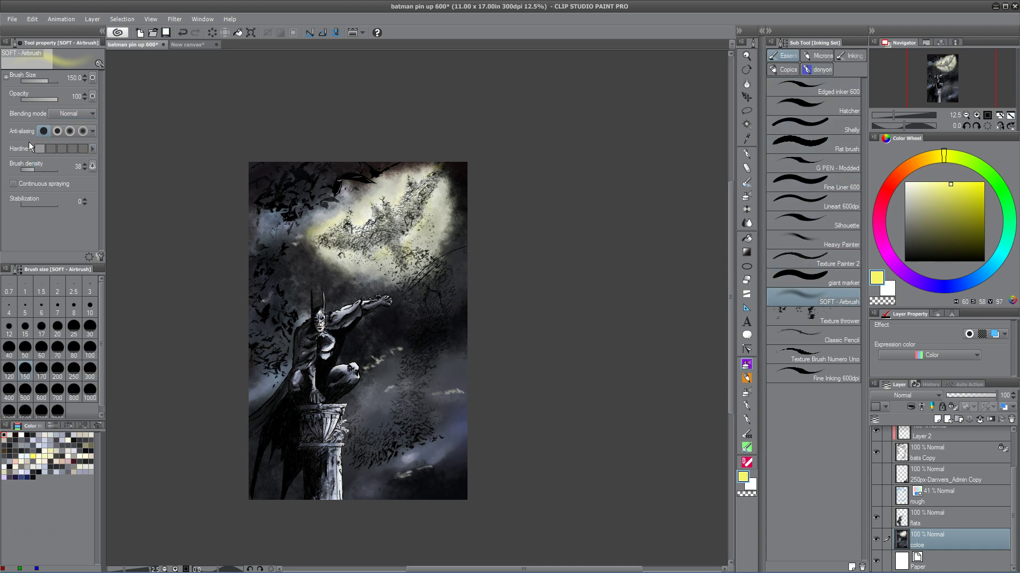
pyautogui.hotkey('ctrl', '+')
pyautogui.hotkey('ctrl', '+')
pyautogui.hotkey('ctrl', '+')
pyautogui.hotkey('ctrl', '+')
pyautogui.moveTo(291, 231); pyautogui.dragTo(344, 390)
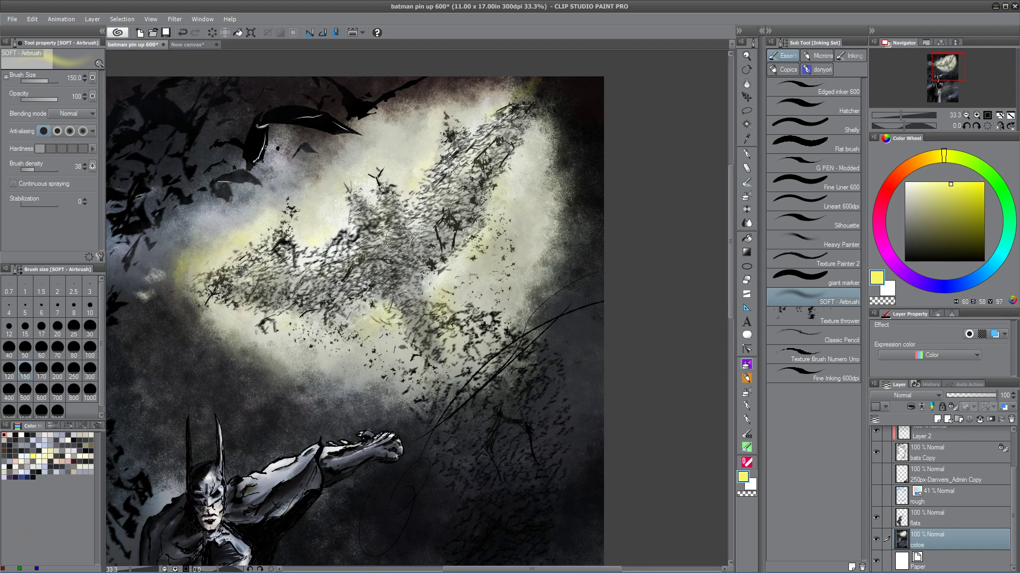
pyautogui.click(952, 183)
pyautogui.moveTo(187, 268)
pyautogui.mouseDown()
pyautogui.moveTo(197, 289)
pyautogui.moveTo(221, 297)
pyautogui.mouseUp()
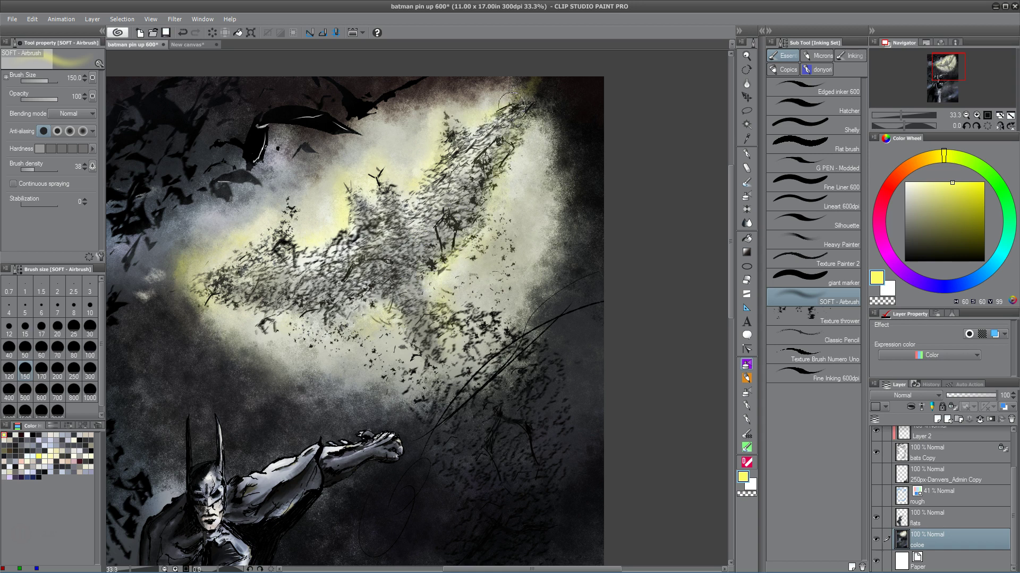
# Examine the yellow glow against the figure and surrounding sky, both close up and across the whole pin-up
pyautogui.moveTo(399, 406); pyautogui.dragTo(394, 213)
pyautogui.moveTo(478, 254); pyautogui.dragTo(505, 284)
pyautogui.moveTo(467, 213); pyautogui.dragTo(472, 239)
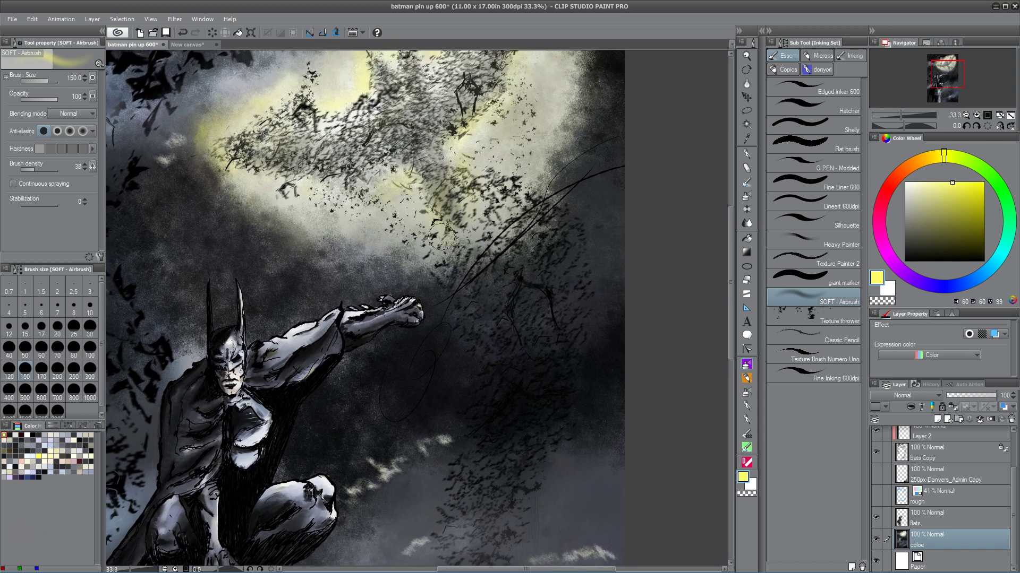
pyautogui.scroll(-3, 441, 237)
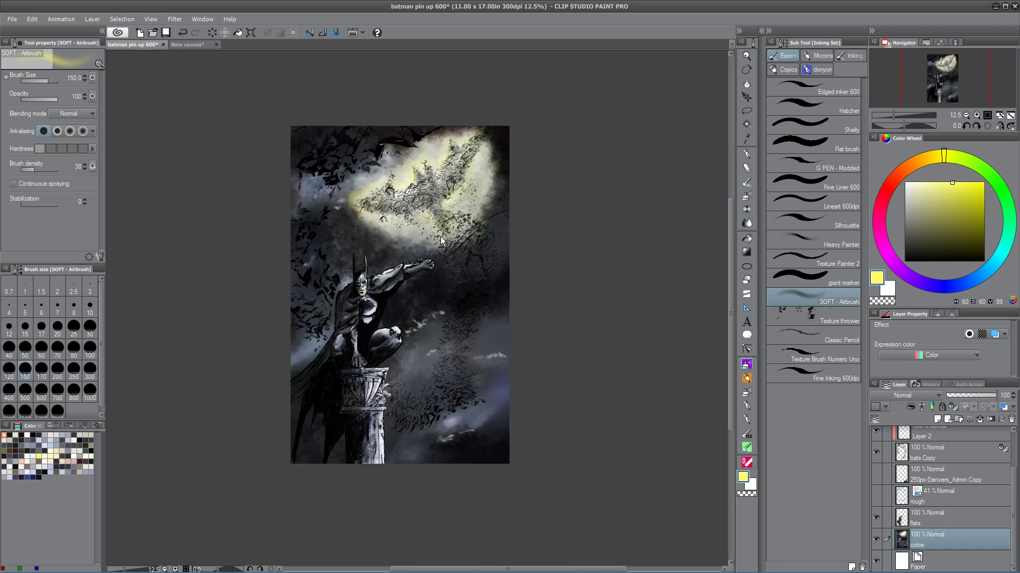
pyautogui.moveTo(436, 352); pyautogui.dragTo(380, 326)
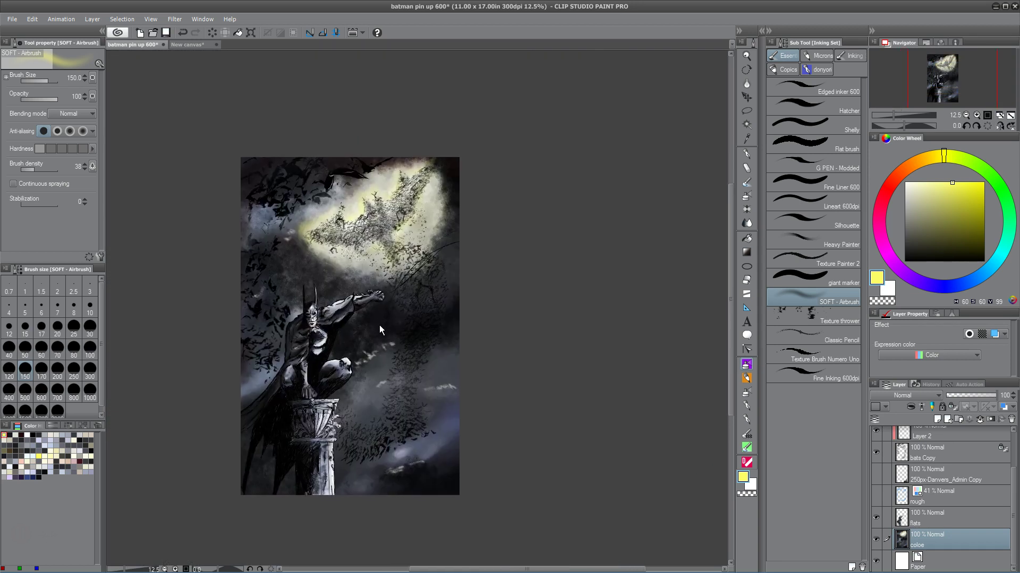
pyautogui.scroll(2, 379, 325)
pyautogui.scroll(-2, 379, 325)
pyautogui.scroll(2, 379, 325)
pyautogui.moveTo(260, 286); pyautogui.dragTo(350, 361)
pyautogui.moveTo(322, 454); pyautogui.dragTo(309, 414)
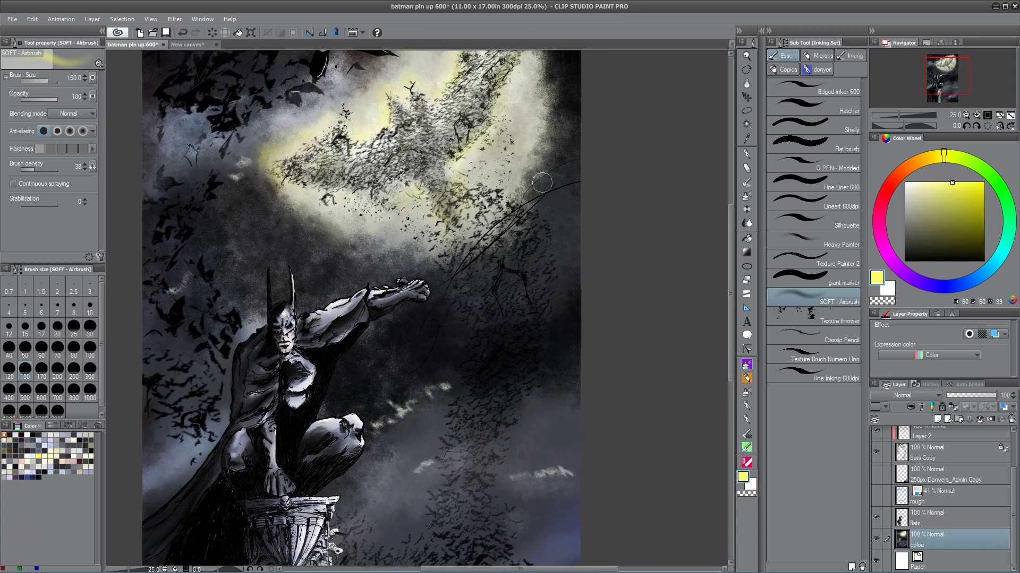
pyautogui.moveTo(267, 286); pyautogui.dragTo(302, 306)
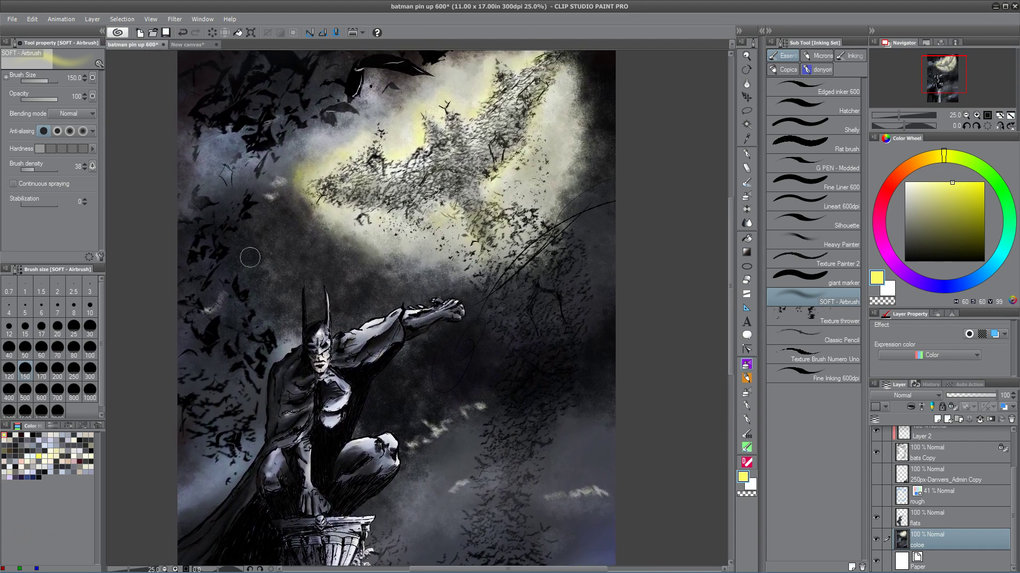
pyautogui.moveTo(480, 377); pyautogui.dragTo(427, 223)
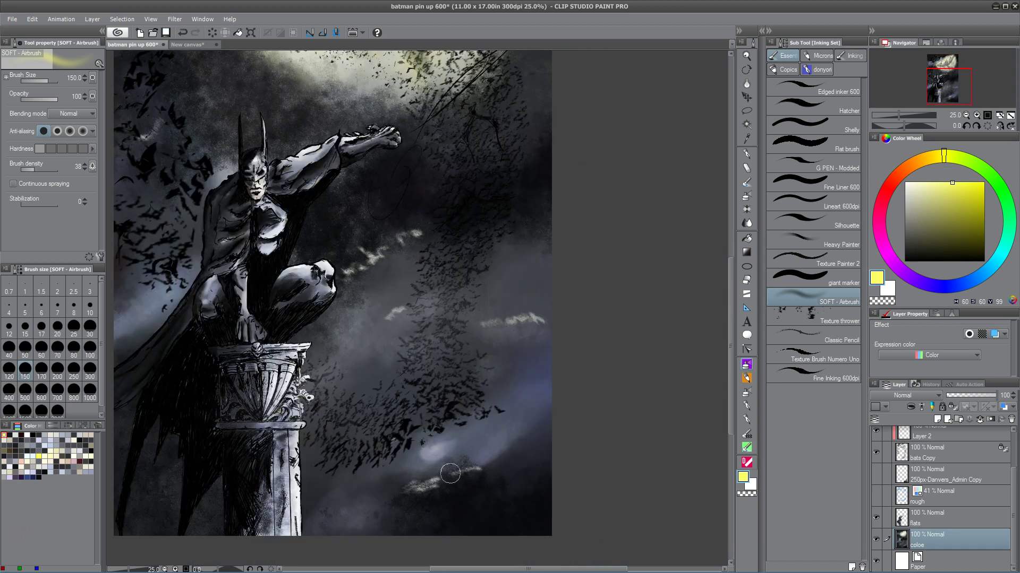
pyautogui.moveTo(352, 361); pyautogui.dragTo(350, 426)
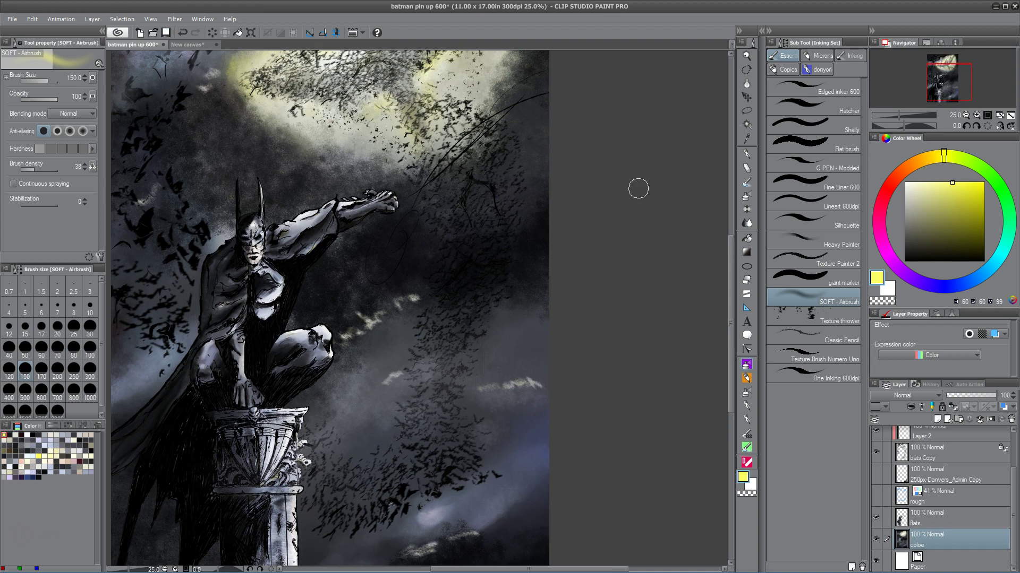
# Smooth the grainy dark sky around the figure with the Memag Blender Oil brush at size 50
pyautogui.click(747, 224)
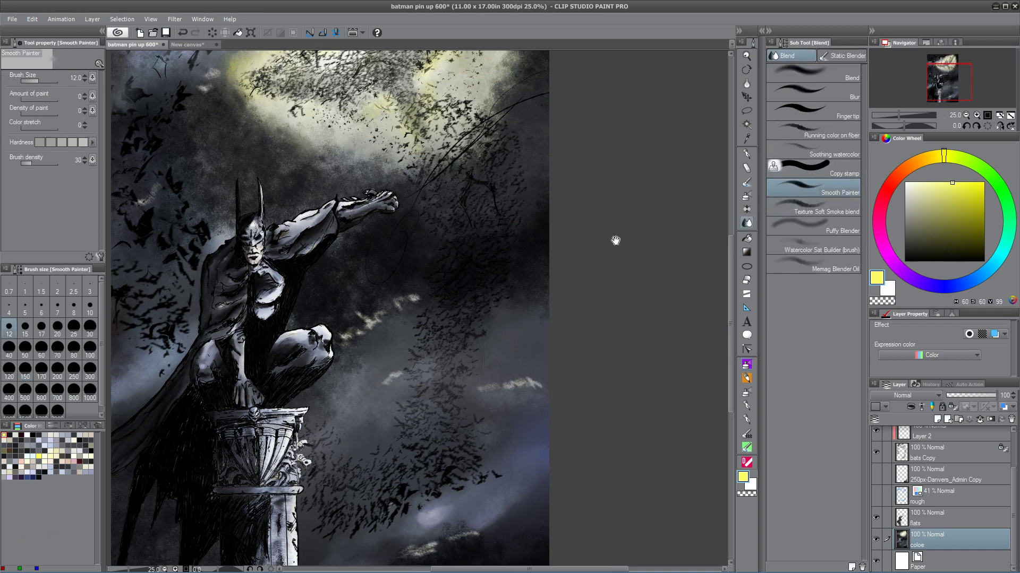
pyautogui.click(831, 268)
pyautogui.moveTo(274, 342); pyautogui.dragTo(332, 396)
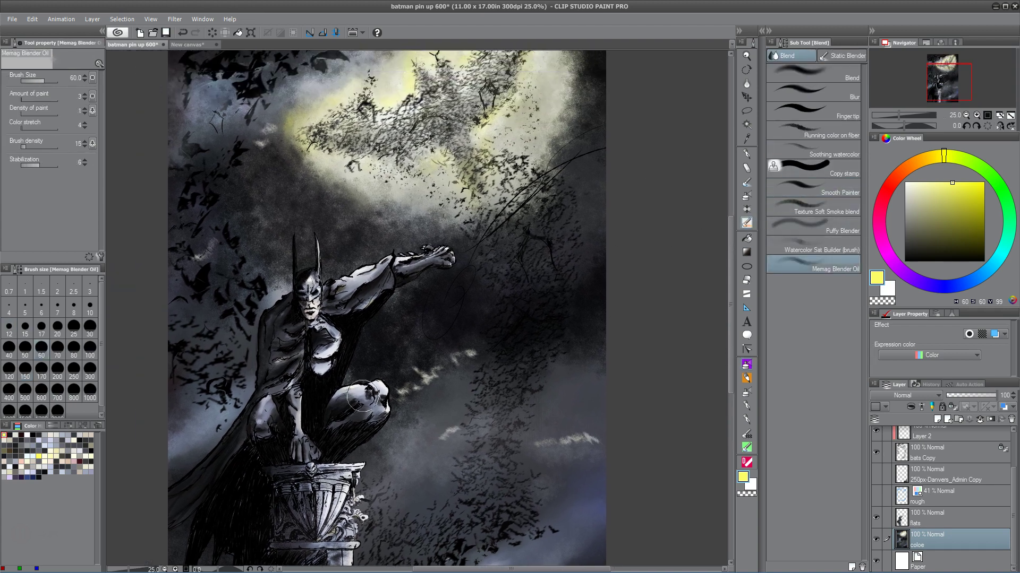
pyautogui.press('[')
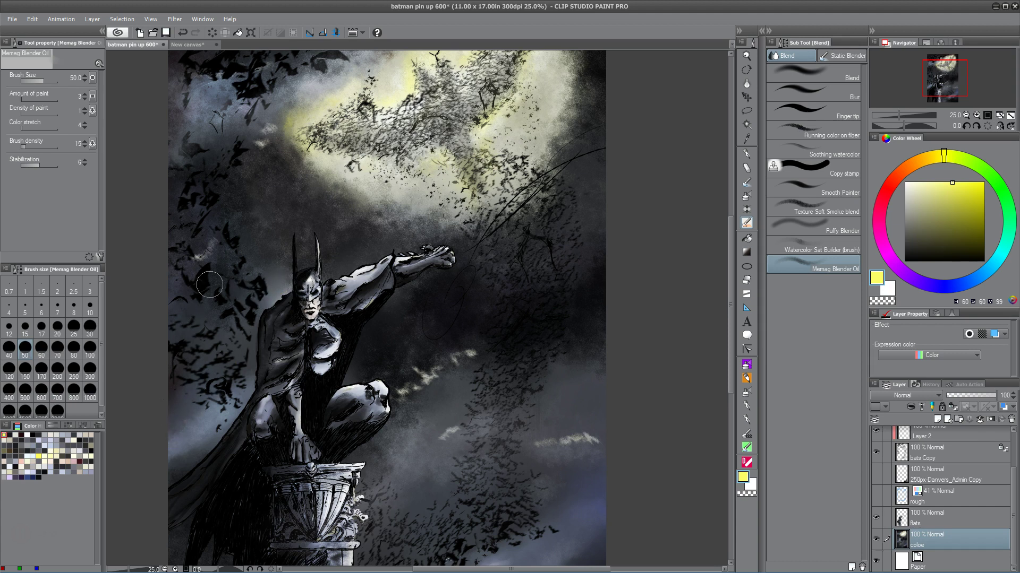
# Examine the blended sky at 25% zoom, from the bat-shaped light down to the clouds beside the pillar
pyautogui.moveTo(386, 377); pyautogui.dragTo(349, 409)
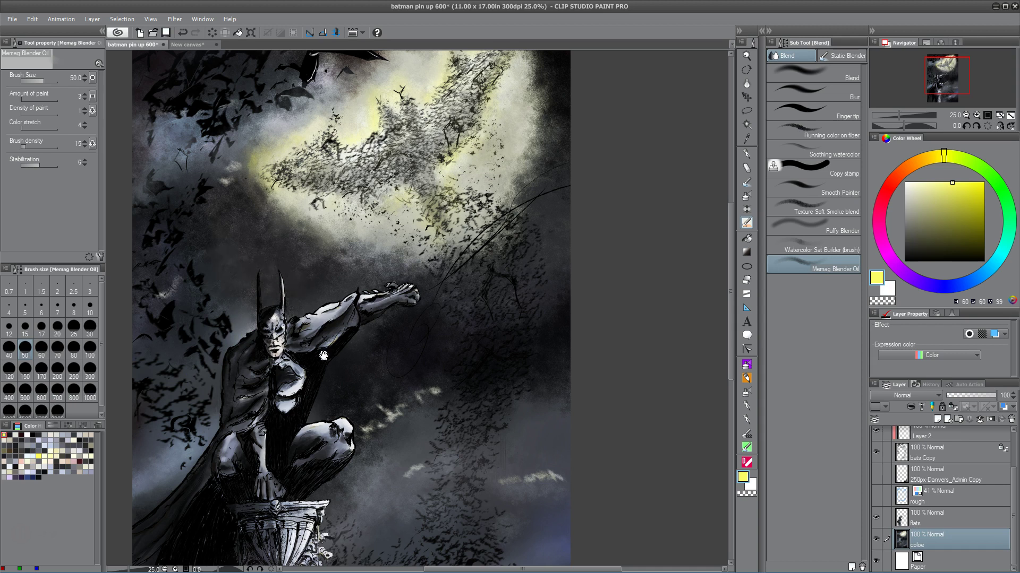
pyautogui.moveTo(324, 356); pyautogui.dragTo(283, 380)
pyautogui.moveTo(555, 192); pyautogui.dragTo(510, 313)
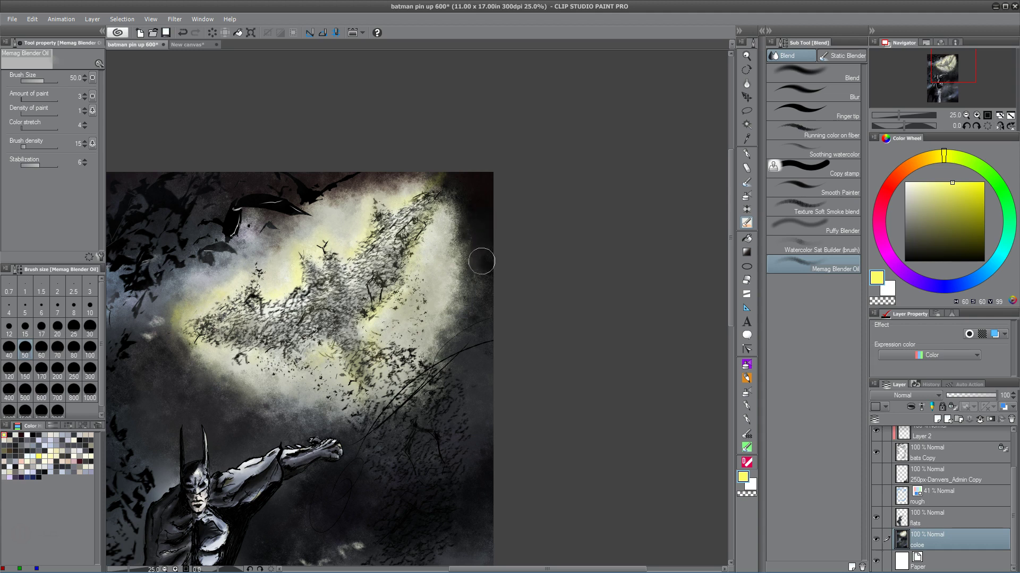
pyautogui.moveTo(460, 296); pyautogui.dragTo(563, 275)
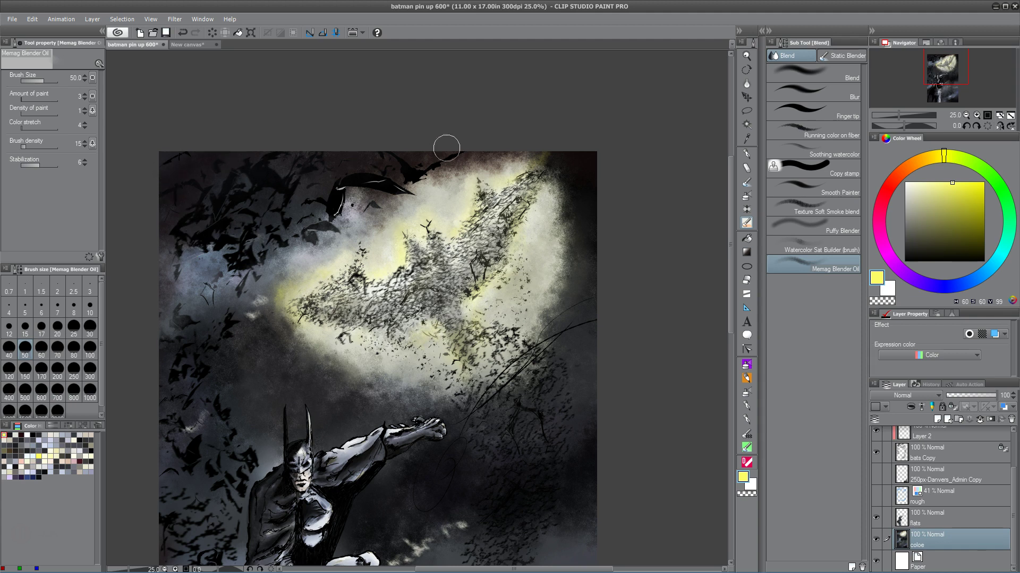
pyautogui.moveTo(355, 202); pyautogui.dragTo(379, 157)
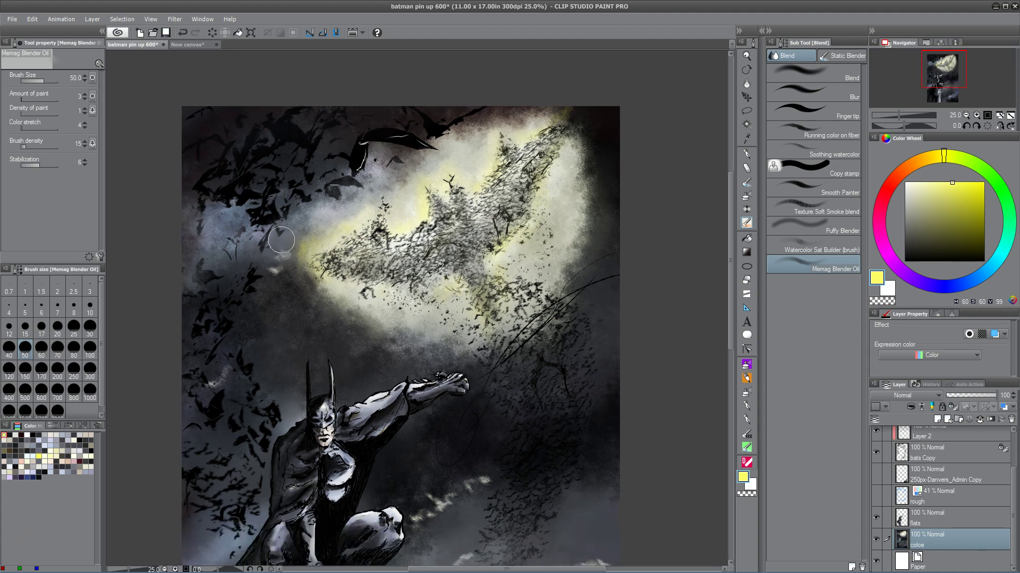
pyautogui.moveTo(248, 306); pyautogui.dragTo(225, 176)
pyautogui.moveTo(462, 362); pyautogui.dragTo(414, 207)
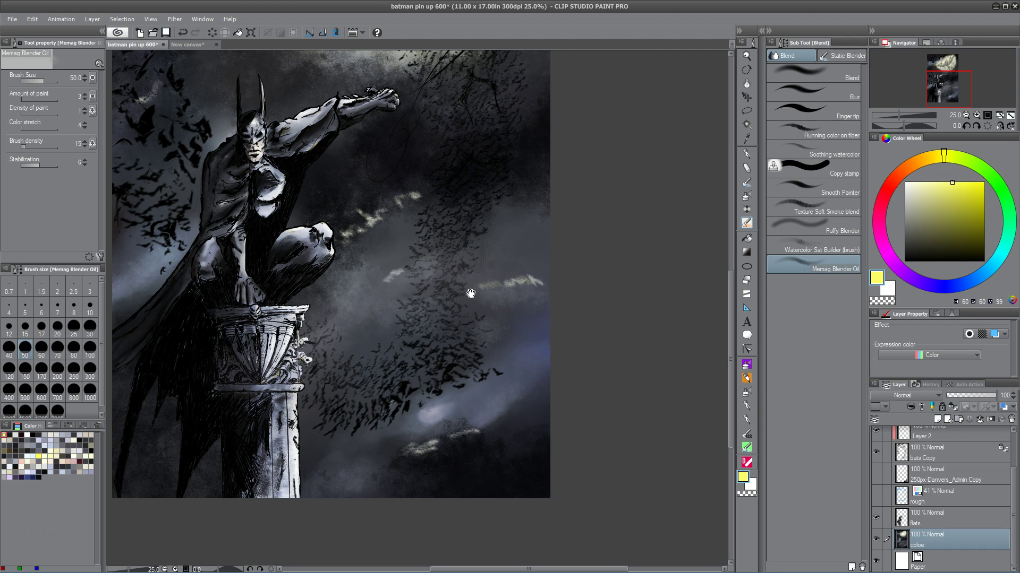
pyautogui.moveTo(481, 249); pyautogui.dragTo(465, 340)
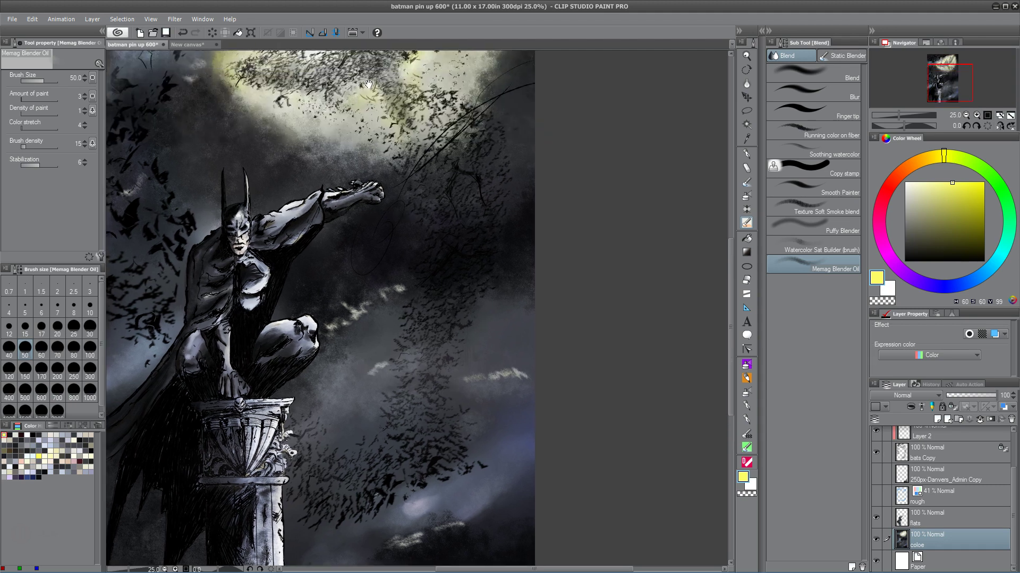
pyautogui.moveTo(369, 84); pyautogui.dragTo(355, 184)
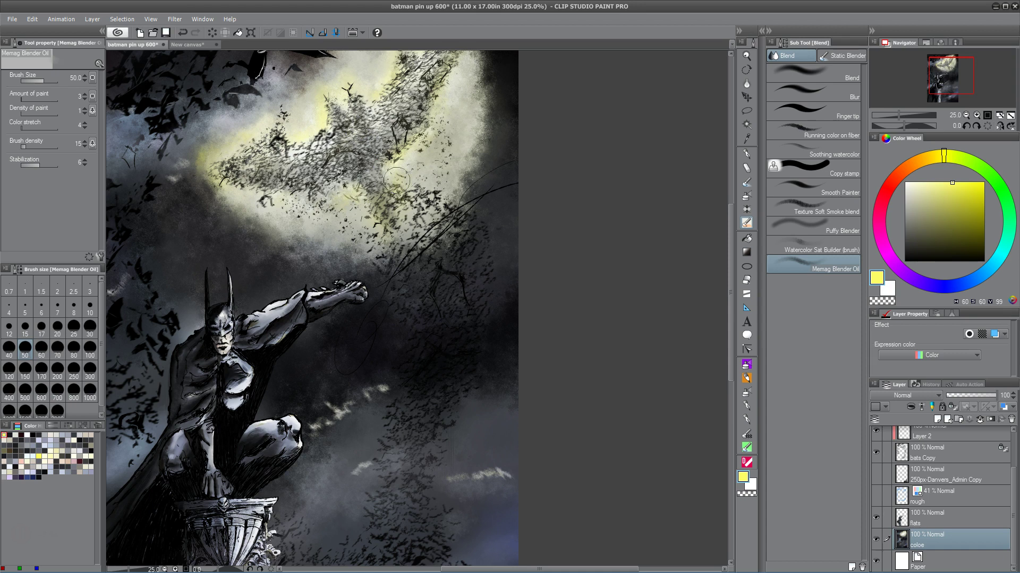
pyautogui.scroll(-5, 414, 196)
pyautogui.moveTo(241, 245); pyautogui.dragTo(349, 391)
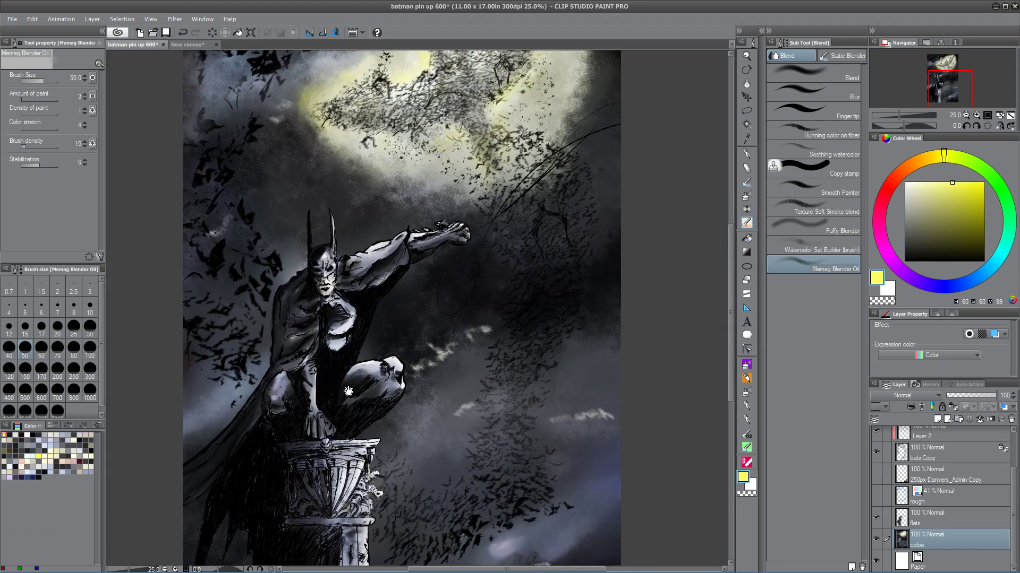
pyautogui.moveTo(461, 132); pyautogui.dragTo(463, 210)
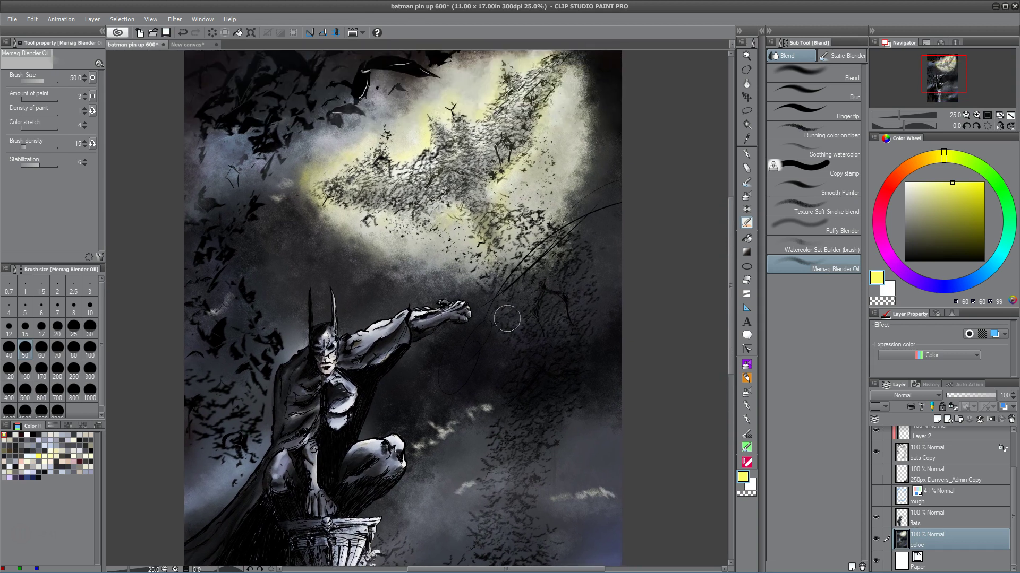
pyautogui.moveTo(420, 377); pyautogui.dragTo(450, 312)
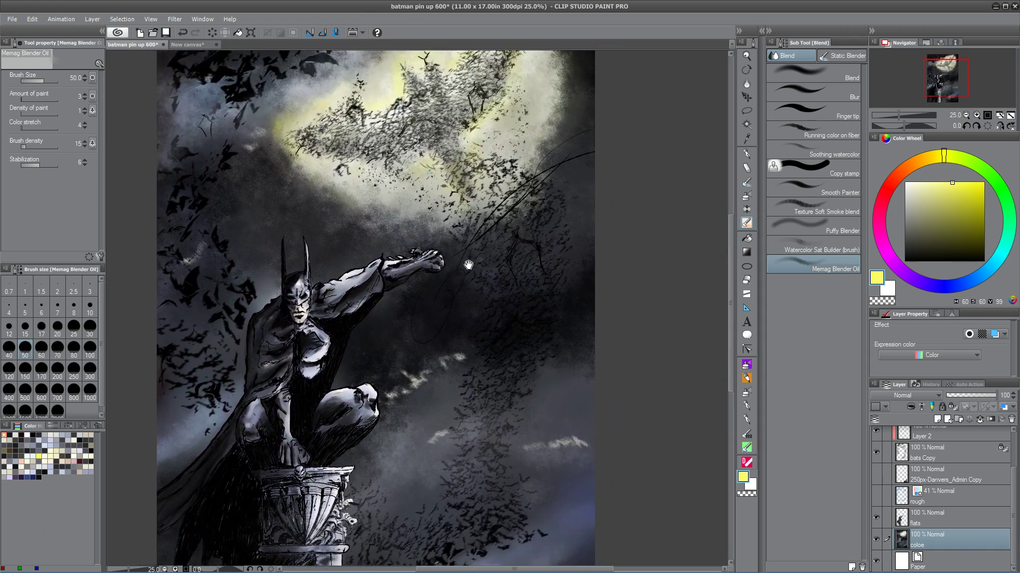
pyautogui.moveTo(468, 265); pyautogui.dragTo(446, 219)
pyautogui.moveTo(451, 349); pyautogui.dragTo(410, 346)
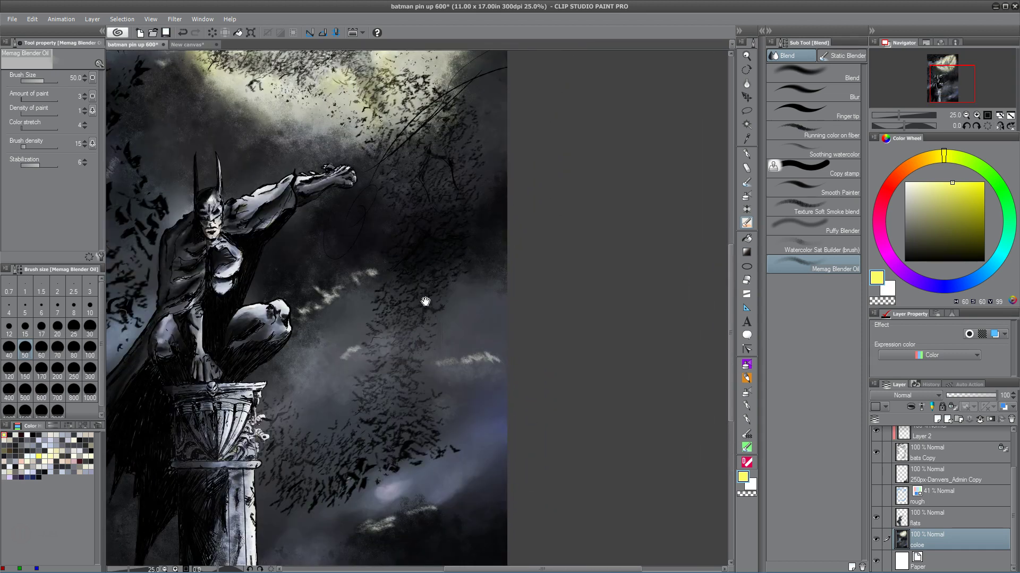
pyautogui.moveTo(423, 290); pyautogui.dragTo(434, 250)
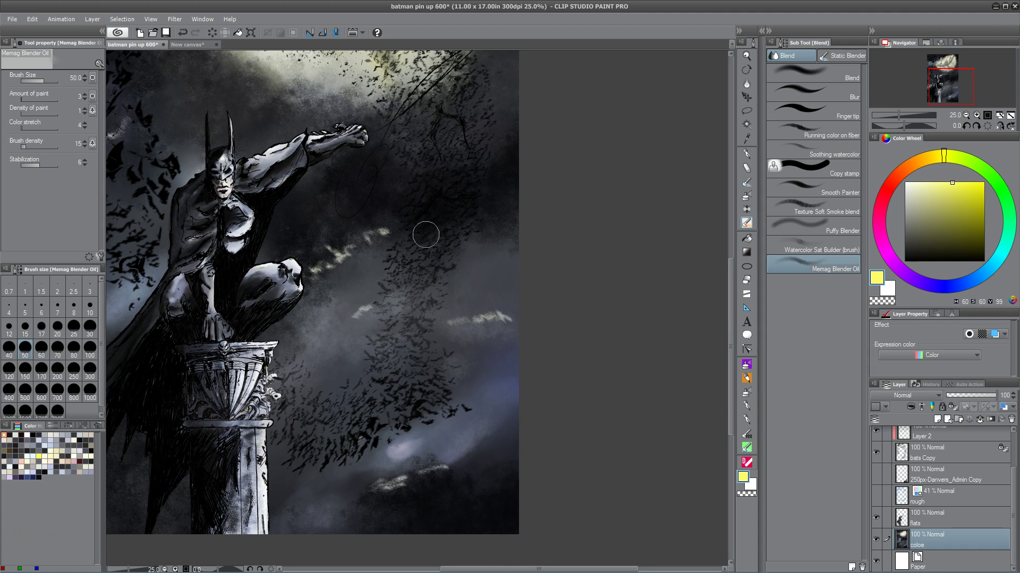
pyautogui.moveTo(383, 358)
pyautogui.mouseDown()
pyautogui.moveTo(449, 319)
pyautogui.moveTo(445, 339)
pyautogui.moveTo(420, 317)
pyautogui.moveTo(397, 267)
pyautogui.mouseUp()
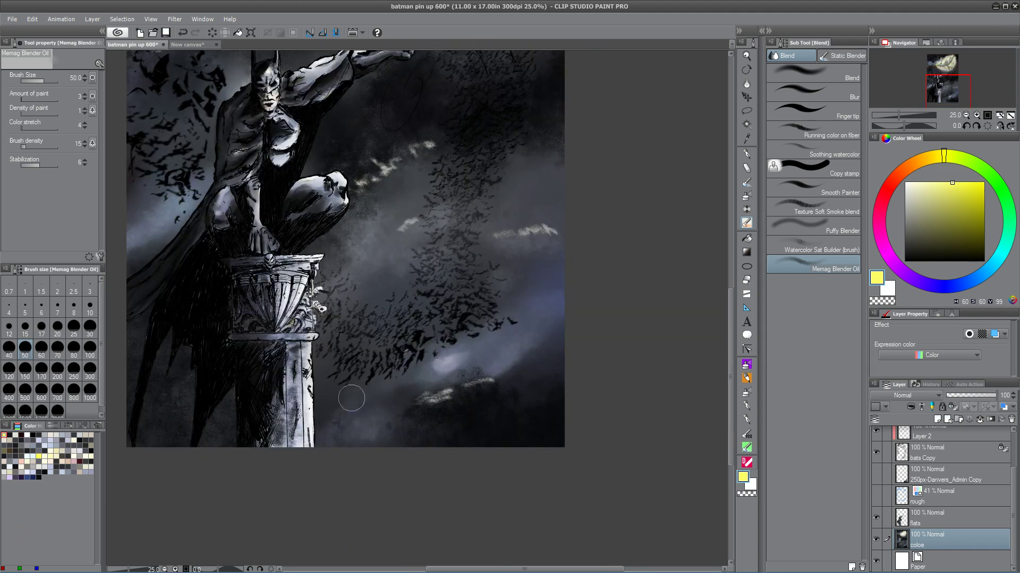
pyautogui.moveTo(402, 353); pyautogui.dragTo(370, 427)
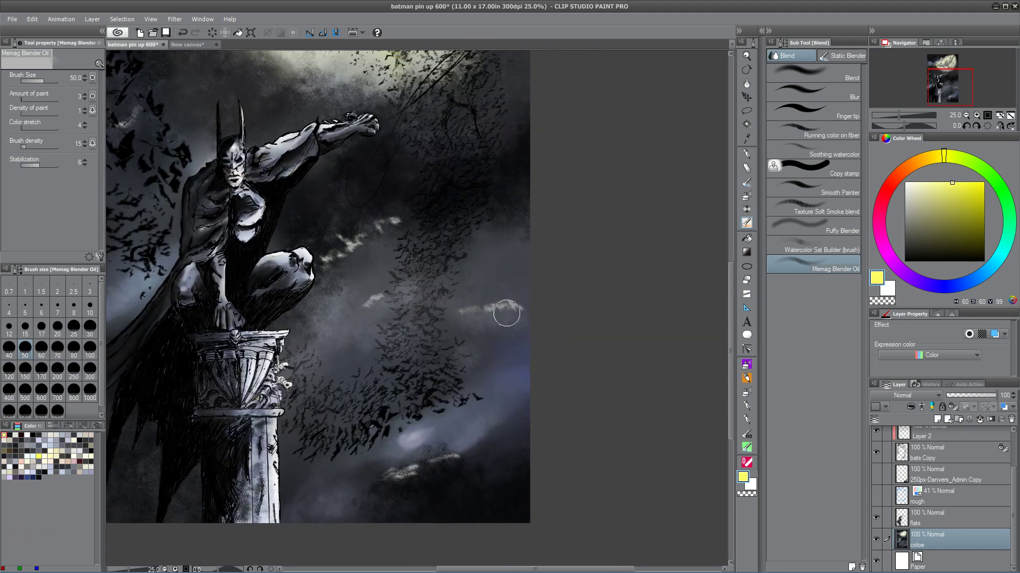
pyautogui.moveTo(332, 318); pyautogui.dragTo(457, 392)
pyautogui.moveTo(282, 287)
pyautogui.mouseDown()
pyautogui.moveTo(279, 390)
pyautogui.moveTo(259, 432)
pyautogui.mouseUp()
pyautogui.moveTo(392, 317); pyautogui.dragTo(288, 412)
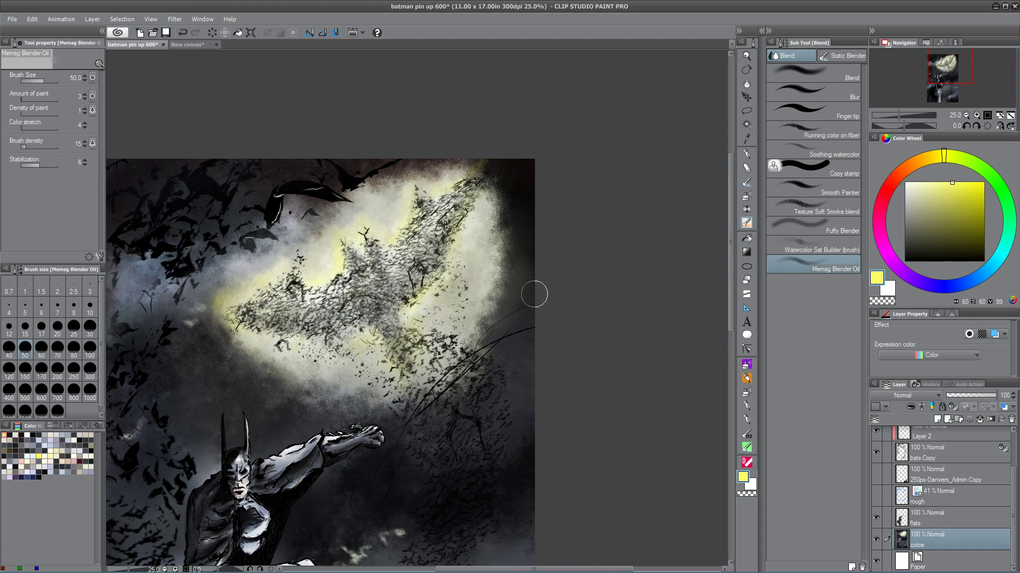
pyautogui.moveTo(405, 468); pyautogui.dragTo(426, 317)
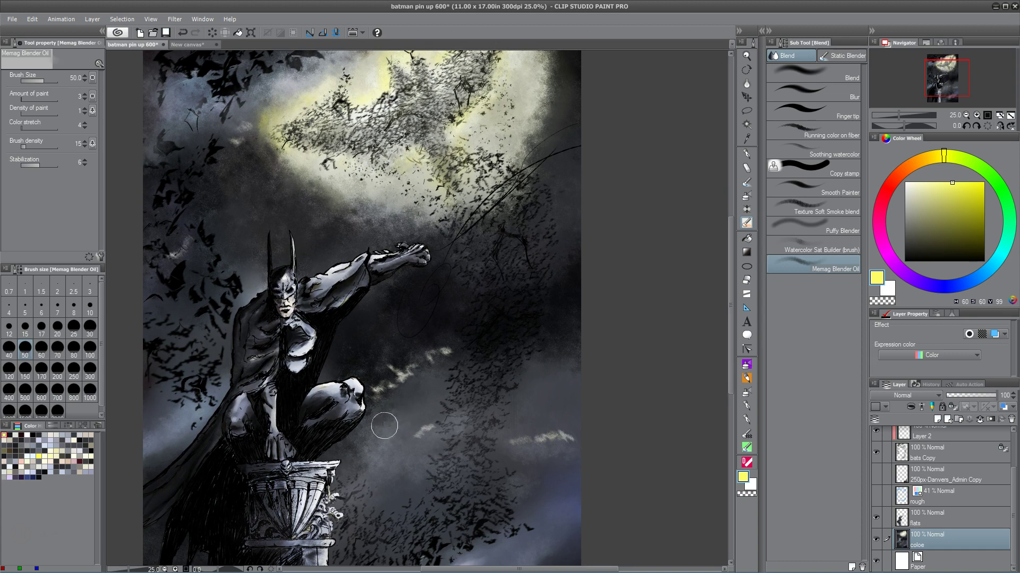
pyautogui.moveTo(376, 447); pyautogui.dragTo(374, 382)
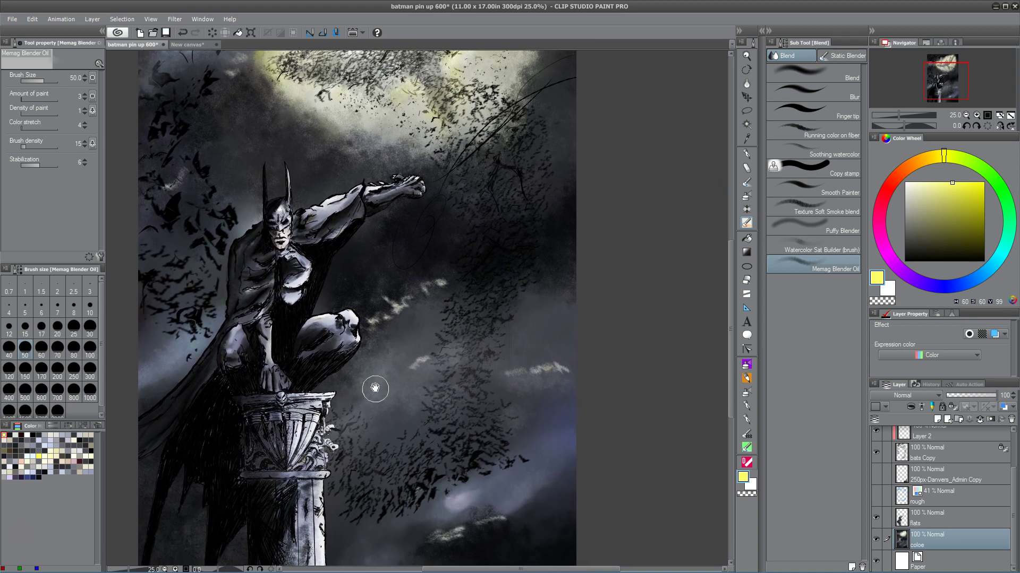
pyautogui.moveTo(257, 385); pyautogui.dragTo(343, 405)
pyautogui.moveTo(379, 304); pyautogui.dragTo(347, 368)
pyautogui.moveTo(312, 317); pyautogui.dragTo(342, 379)
pyautogui.moveTo(409, 375); pyautogui.dragTo(417, 251)
pyautogui.moveTo(457, 346); pyautogui.dragTo(471, 295)
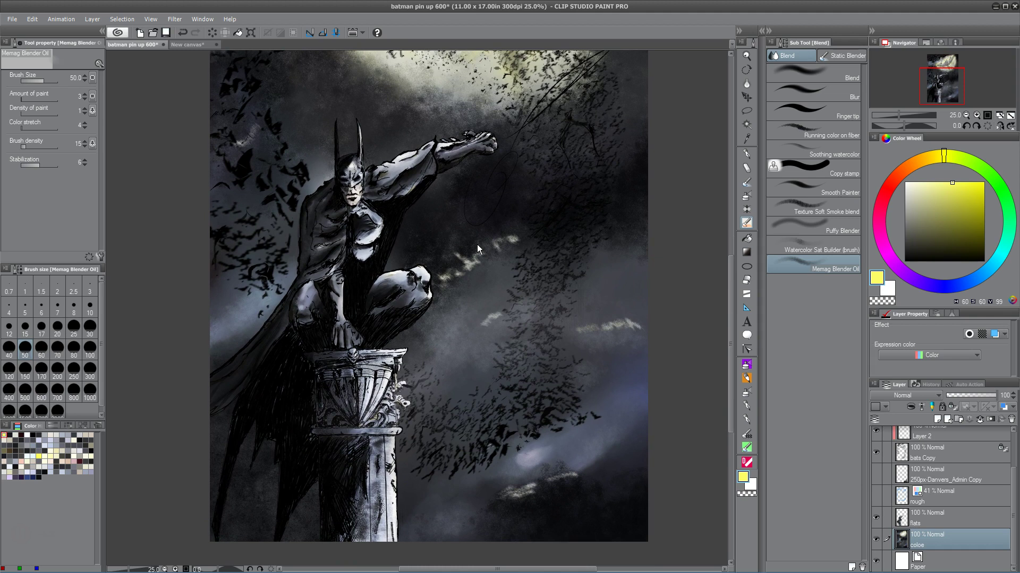
# Compare the whole composition at 12.5% zoom with the figure and bat-shaped light at 25%
pyautogui.scroll(-3, 476, 244)
pyautogui.moveTo(478, 245); pyautogui.dragTo(411, 325)
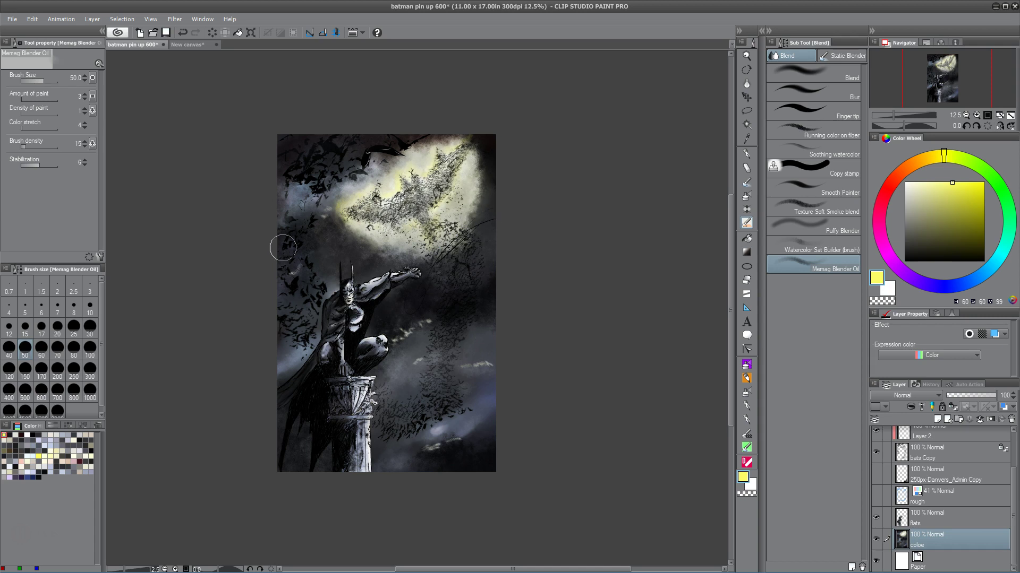
pyautogui.moveTo(421, 289); pyautogui.dragTo(401, 352)
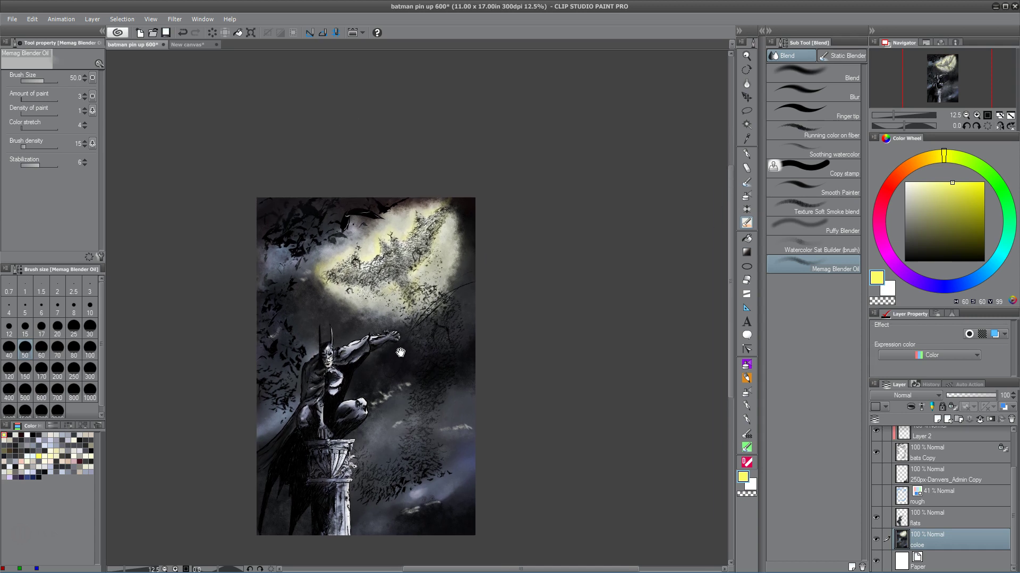
pyautogui.scroll(1, 397, 337)
pyautogui.scroll(-1, 397, 337)
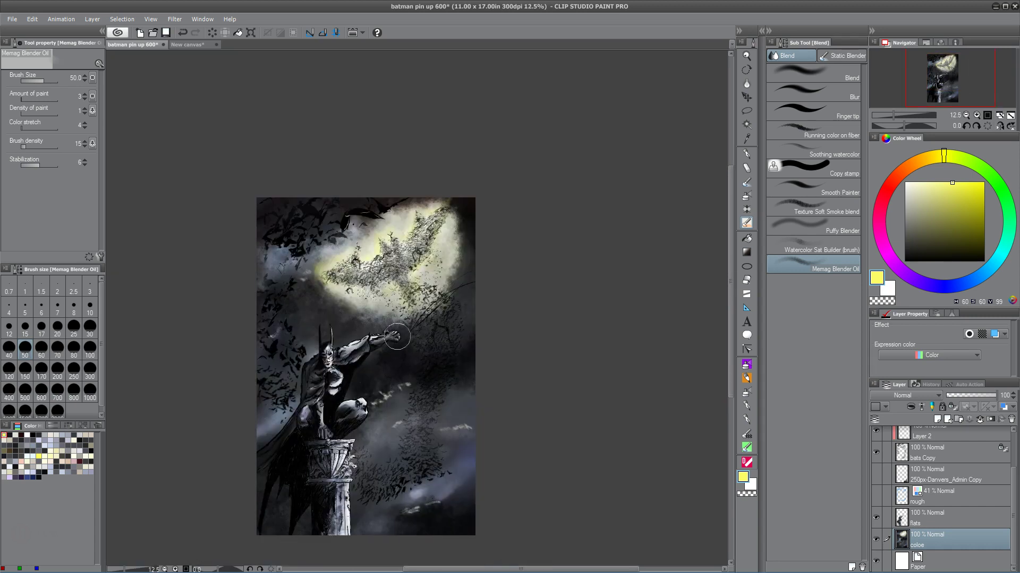
pyautogui.scroll(2, 397, 336)
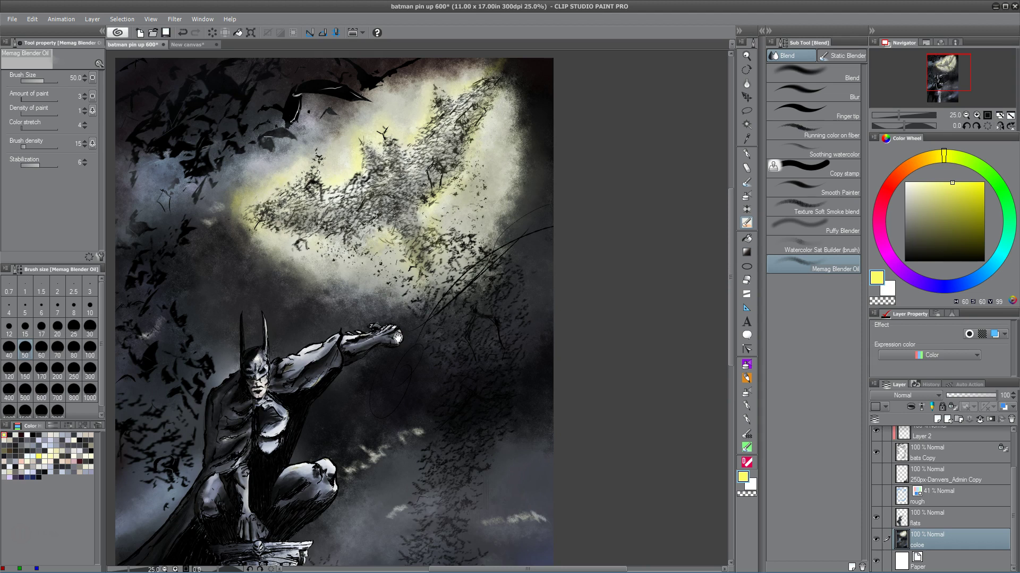
# Fill the empty topmost layer with a muted blue (hue 214, saturation 27, value 71) and lower its opacity to 6%
pyautogui.scroll(-2, 397, 337)
pyautogui.moveTo(419, 431); pyautogui.dragTo(449, 353)
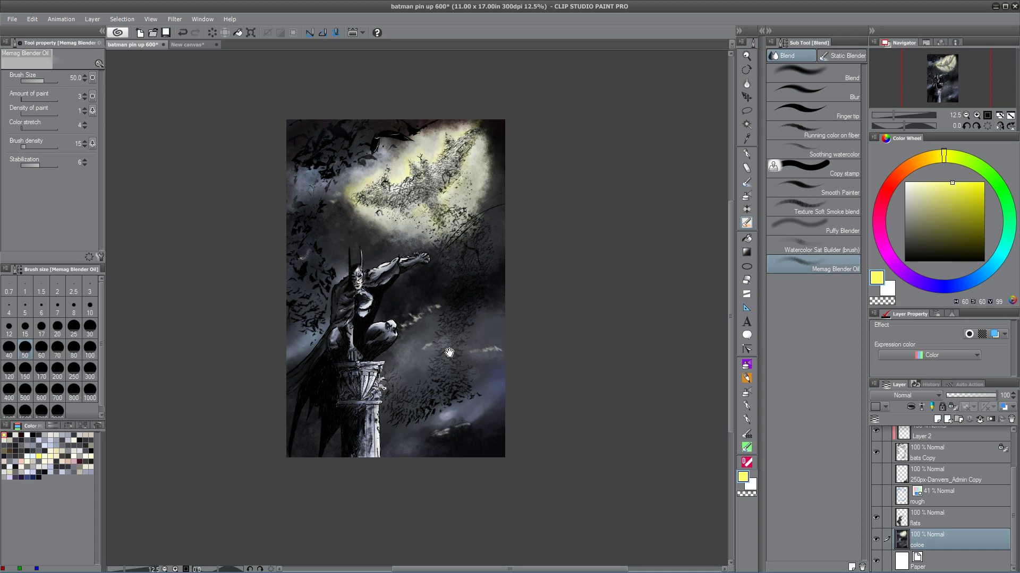
pyautogui.moveTo(427, 328)
pyautogui.mouseDown()
pyautogui.moveTo(413, 357)
pyautogui.moveTo(412, 343)
pyautogui.mouseUp()
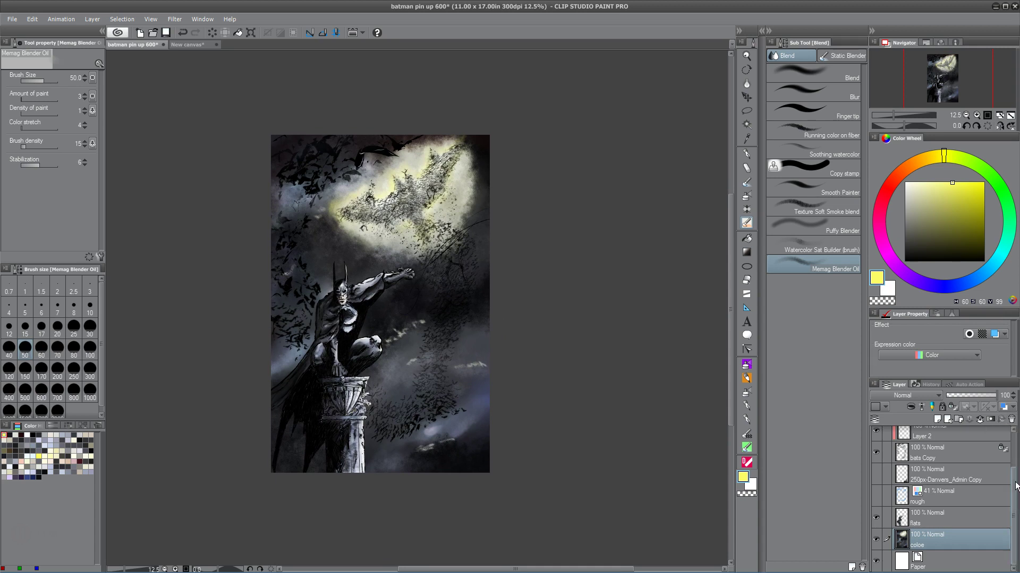
pyautogui.scroll(3, 1015, 485)
pyautogui.click(948, 436)
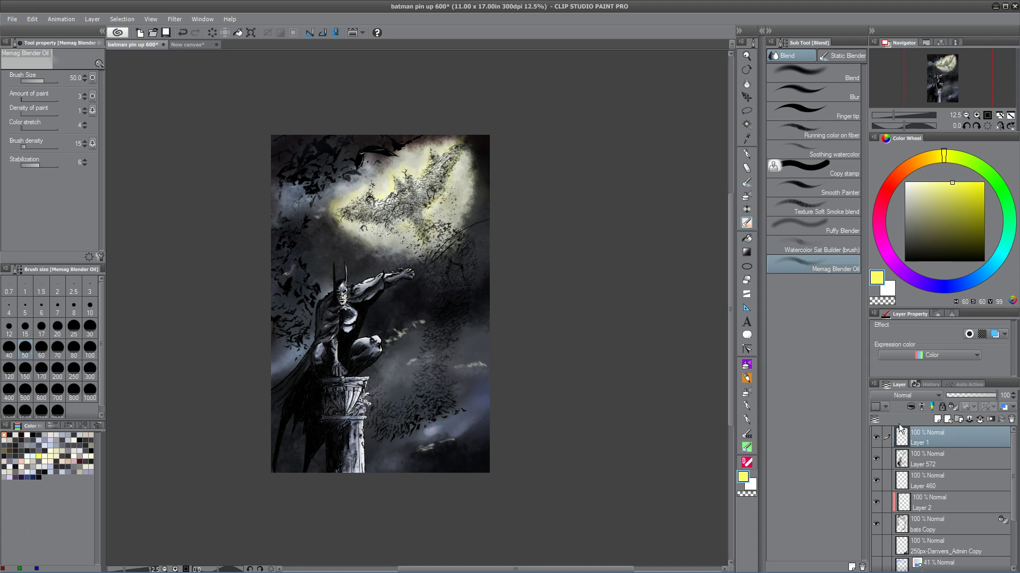
pyautogui.click(974, 284)
pyautogui.moveTo(964, 215)
pyautogui.mouseDown()
pyautogui.moveTo(957, 190)
pyautogui.moveTo(931, 199)
pyautogui.moveTo(935, 211)
pyautogui.mouseUp()
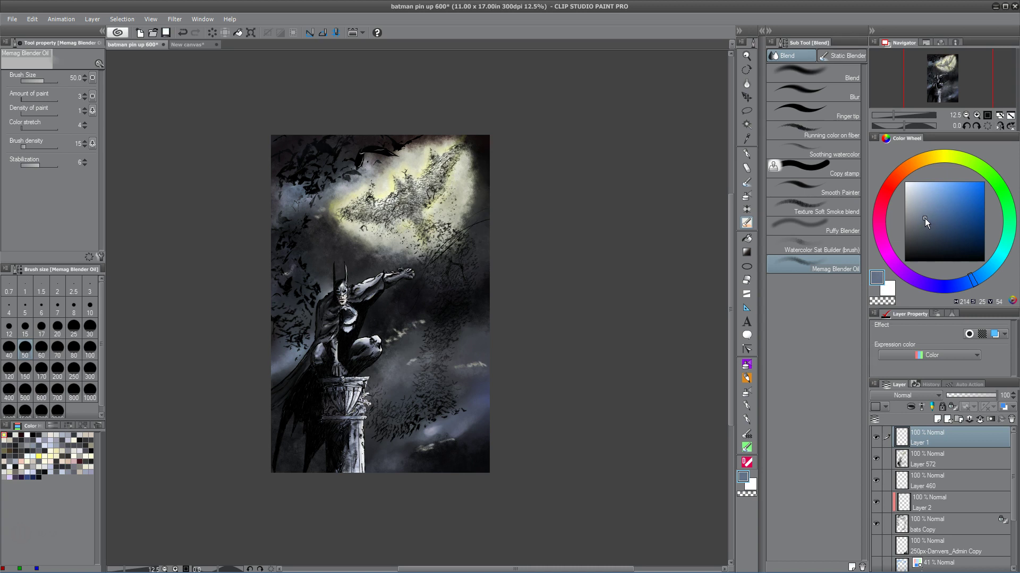
pyautogui.moveTo(926, 217); pyautogui.dragTo(927, 209)
pyautogui.hotkey('alt', 'Delete')
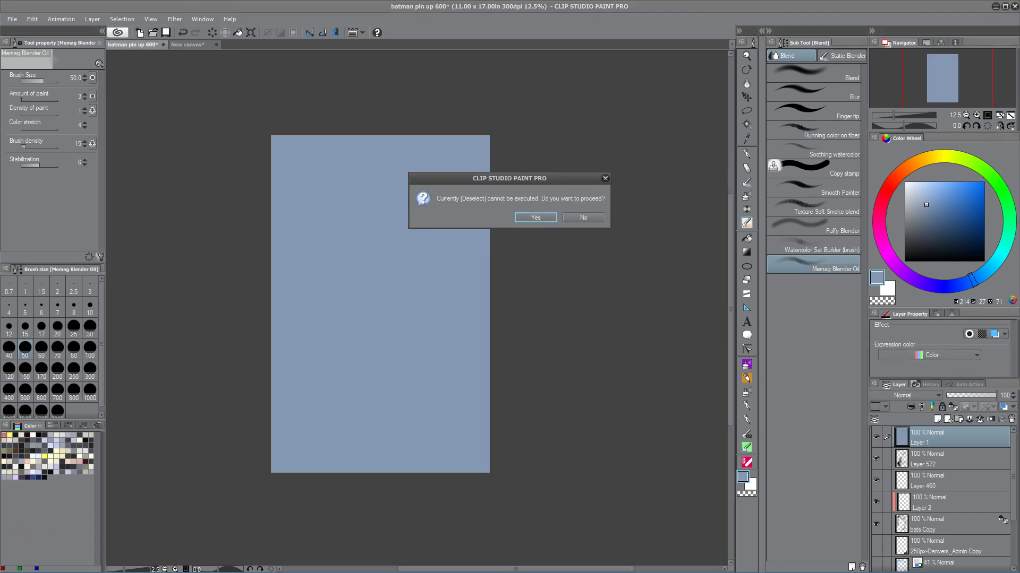
pyautogui.click(535, 218)
pyautogui.moveTo(997, 399); pyautogui.dragTo(952, 403)
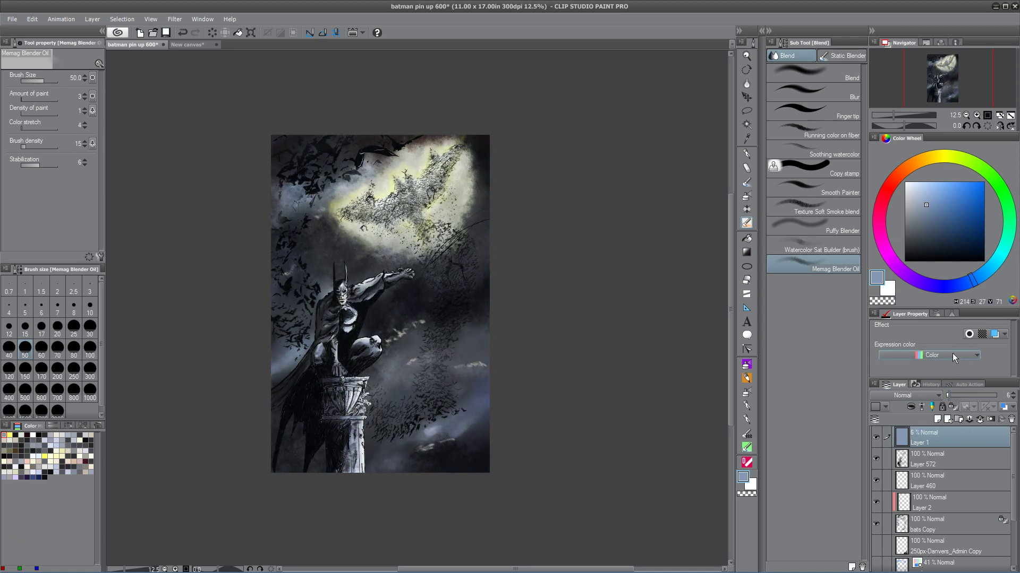
# Refill the overlay on the topmost layer with dark violet (hue 247, saturation 42, value 47) and set its opacity to 9%
pyautogui.moveTo(973, 288); pyautogui.dragTo(944, 298)
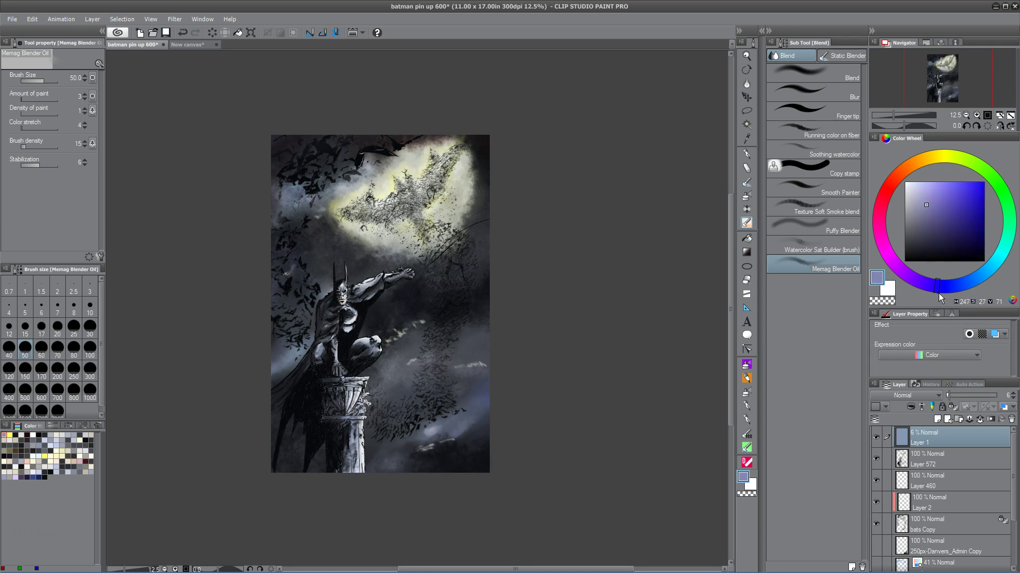
pyautogui.hotkey('ctrl', 'd')
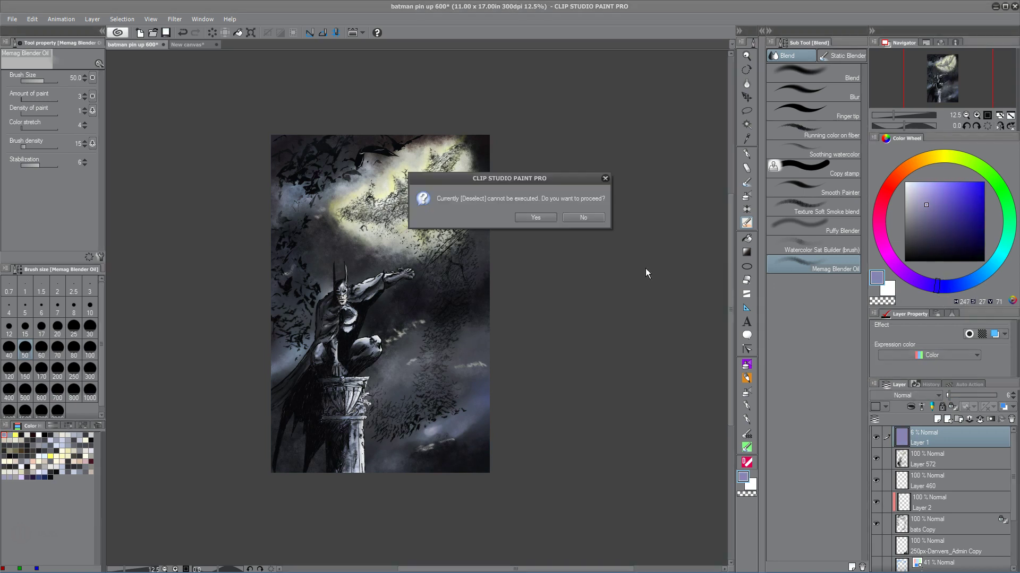
pyautogui.click(539, 219)
pyautogui.click(938, 224)
pyautogui.hotkey('ctrl', 'd')
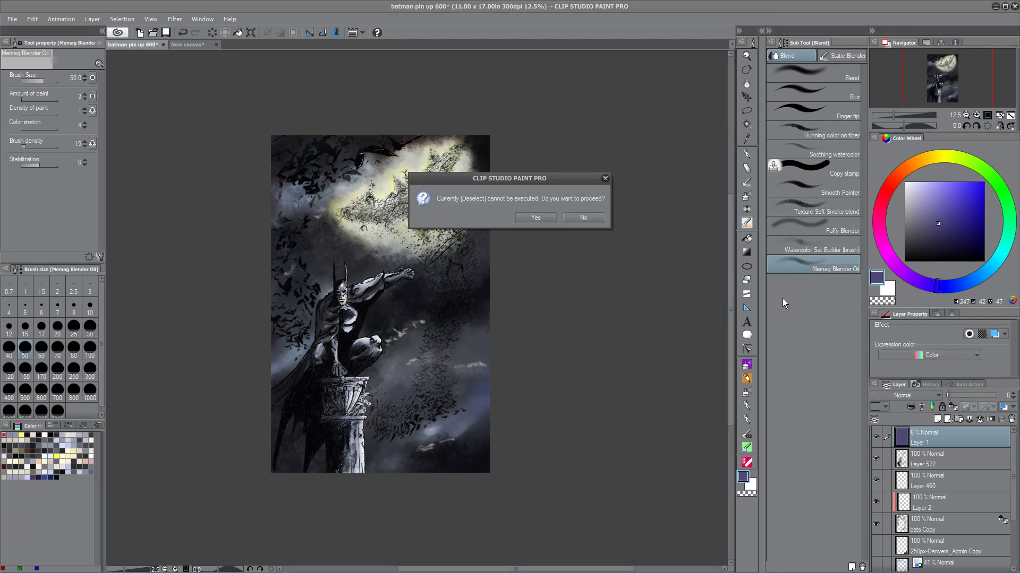
pyautogui.click(534, 218)
pyautogui.moveTo(951, 398)
pyautogui.mouseDown()
pyautogui.moveTo(964, 396)
pyautogui.moveTo(952, 399)
pyautogui.mouseUp()
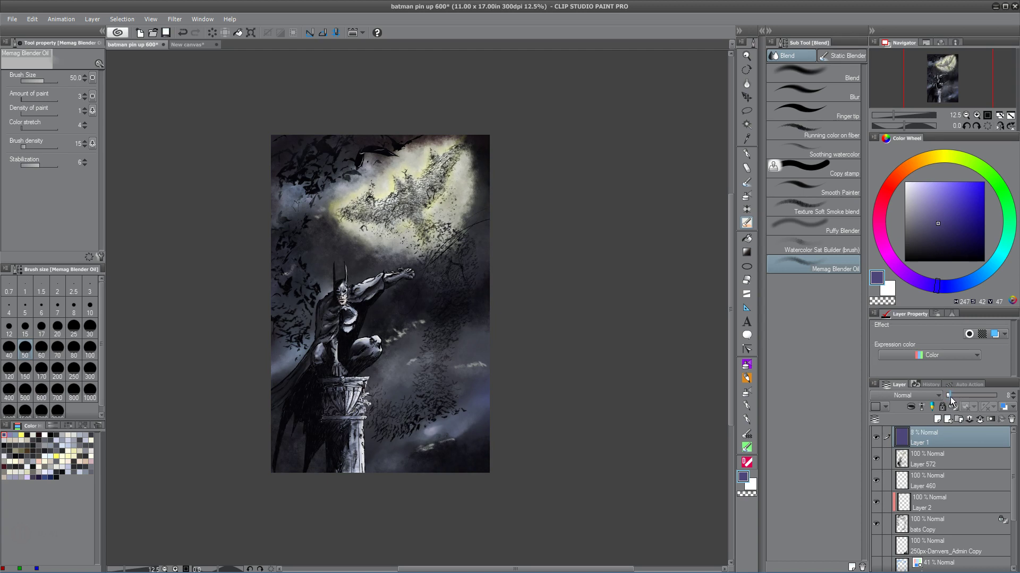
pyautogui.moveTo(951, 399); pyautogui.dragTo(950, 391)
# Add a new layer directly above the coloe layer and ready the Foreground to background gradient with black as the drawing colour
pyautogui.moveTo(428, 398); pyautogui.dragTo(407, 419)
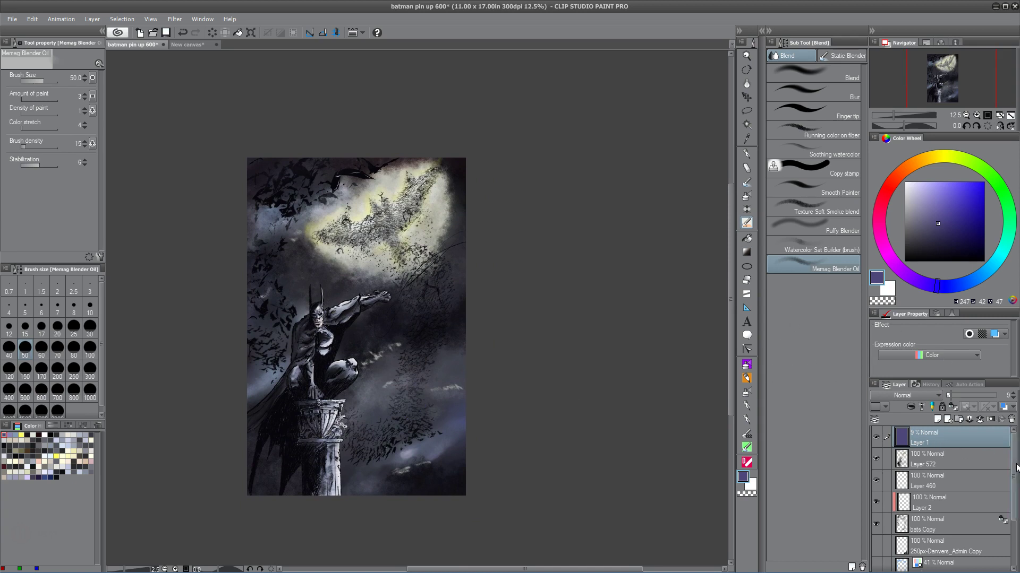
pyautogui.moveTo(1013, 485); pyautogui.dragTo(1009, 529)
pyautogui.click(950, 539)
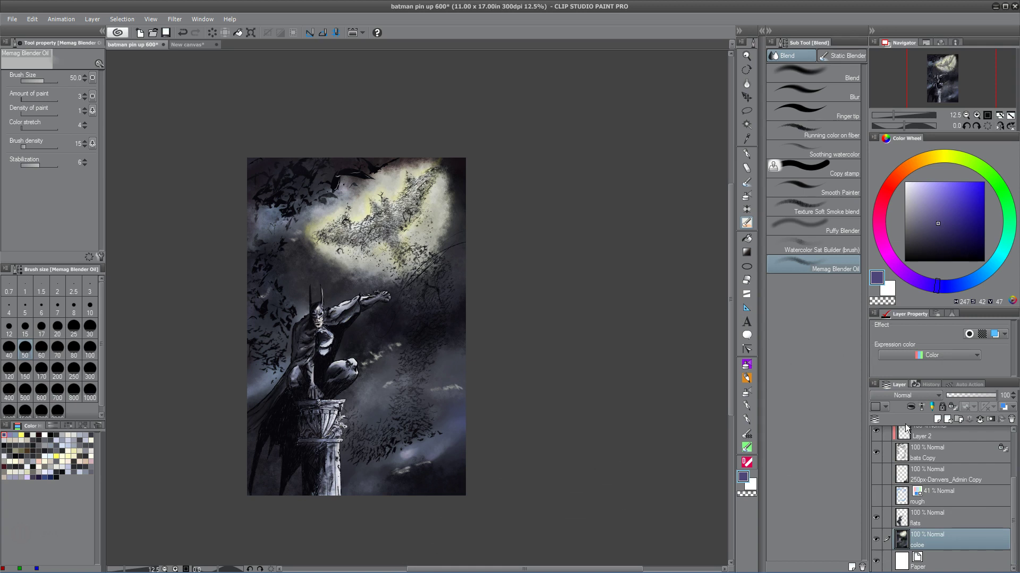
pyautogui.hotkey('ctrl', 'shift', 'n')
pyautogui.moveTo(939, 226); pyautogui.dragTo(985, 259)
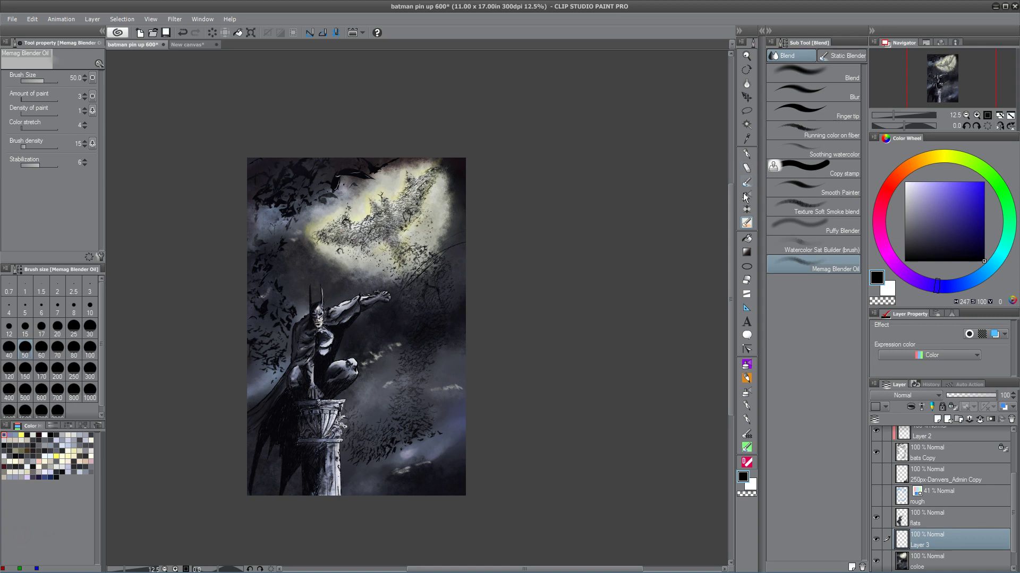
pyautogui.press('g')
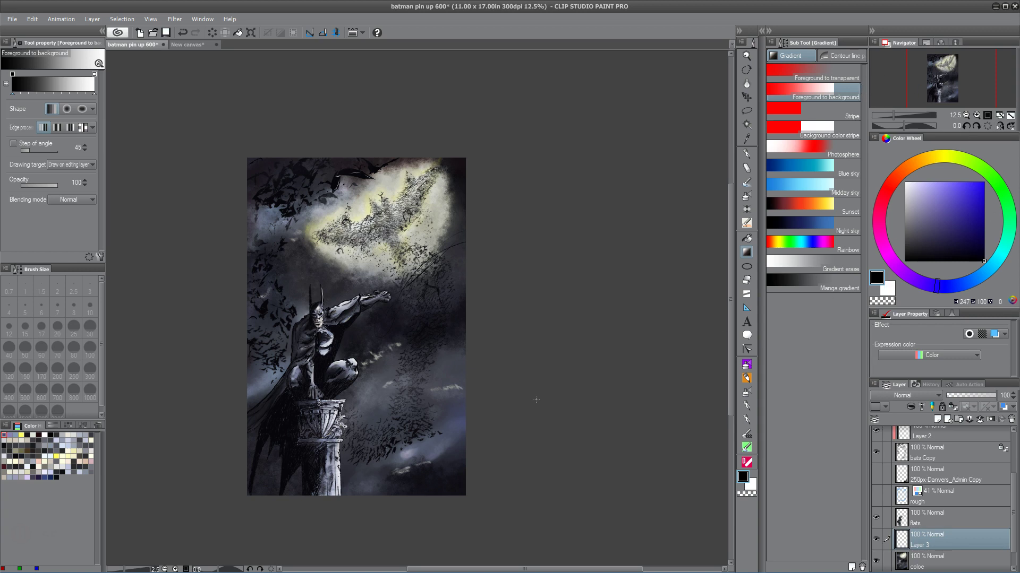
pyautogui.moveTo(231, 481); pyautogui.dragTo(247, 453)
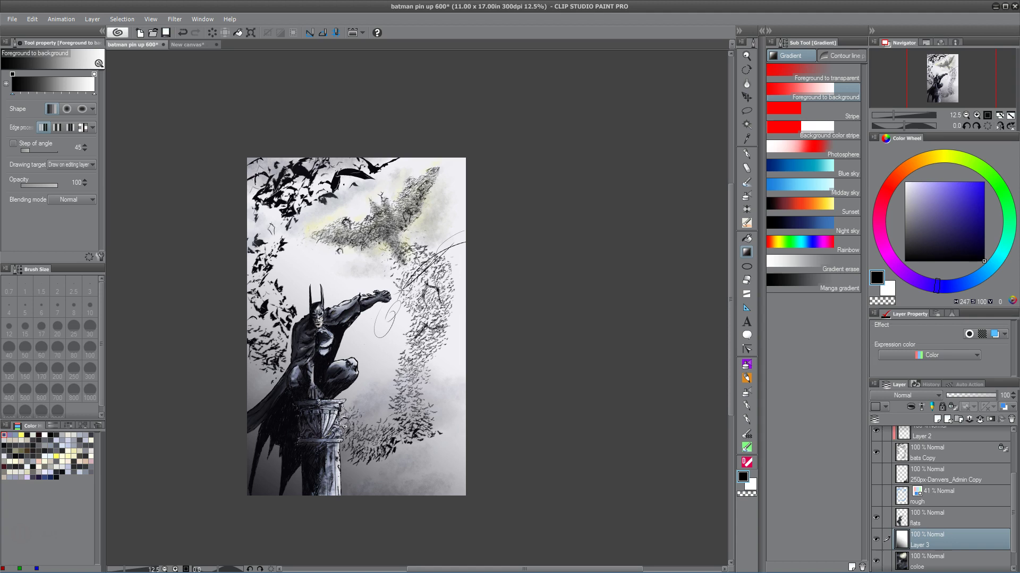
pyautogui.hotkey('ctrl', 'z')
pyautogui.moveTo(511, 106); pyautogui.dragTo(565, 88)
pyautogui.hotkey('ctrl', 'z')
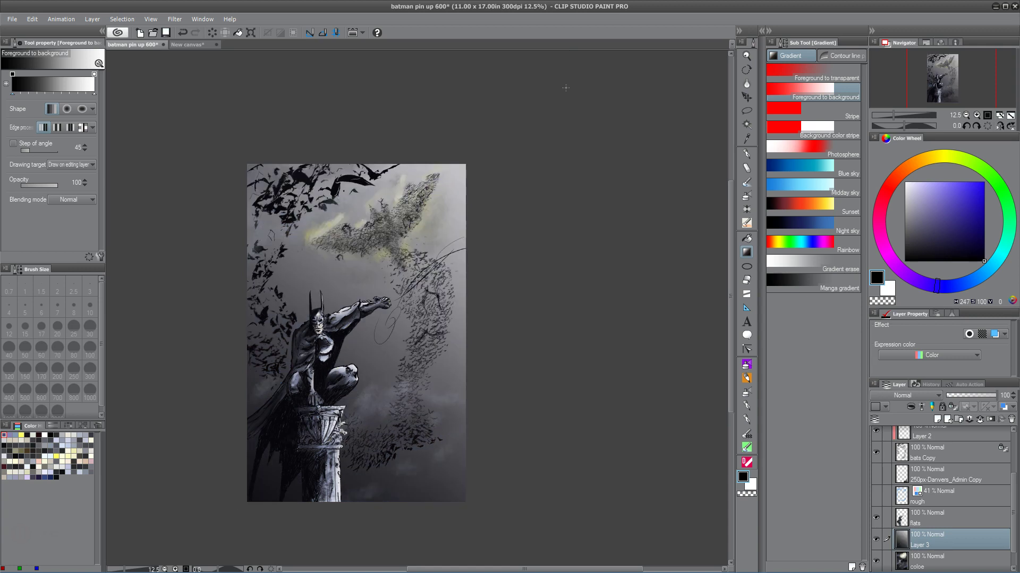
pyautogui.hotkey('ctrl', 'z')
# Fill the new layer with a diagonal black-to-white gradient and place it directly below Layer 572 at 4% opacity
pyautogui.moveTo(198, 535); pyautogui.dragTo(556, 68)
pyautogui.moveTo(521, 388); pyautogui.dragTo(521, 275)
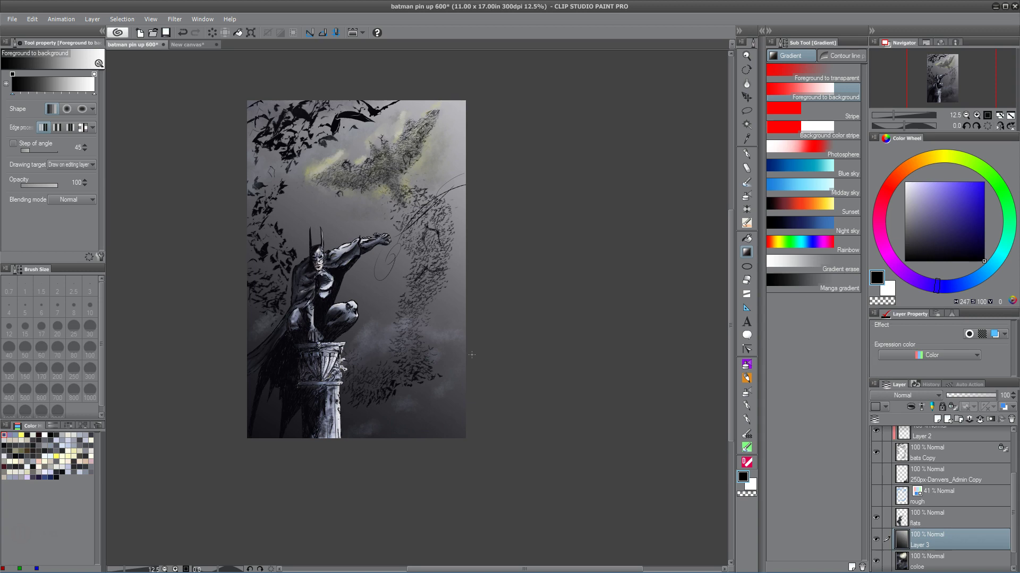
pyautogui.moveTo(950, 529); pyautogui.dragTo(951, 467)
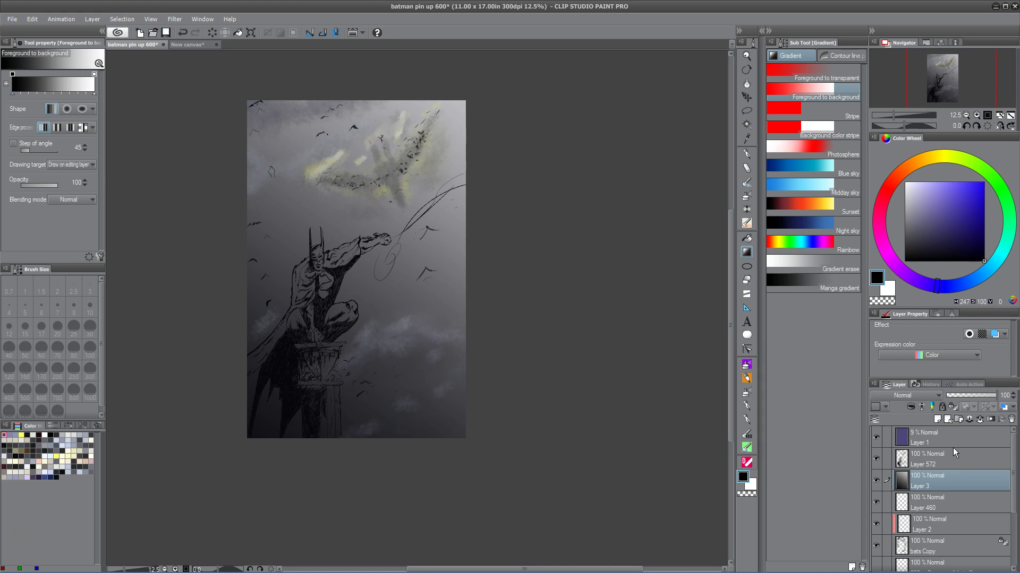
pyautogui.moveTo(989, 397); pyautogui.dragTo(948, 404)
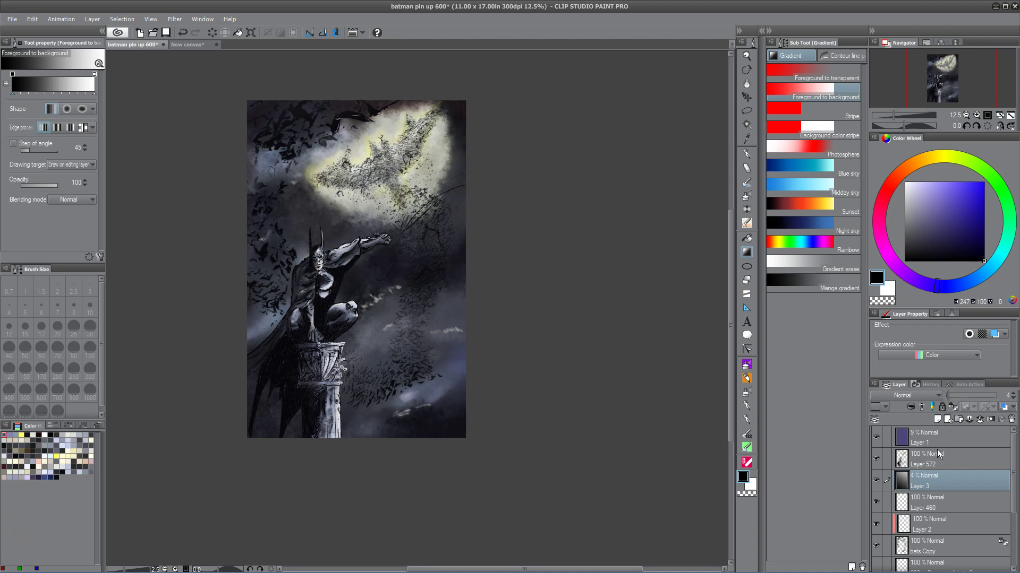
# Redraw the gradient from black at the artwork's lower left to white at its upper right and set the layer's opacity to 10%
pyautogui.moveTo(223, 480); pyautogui.dragTo(509, 72)
pyautogui.moveTo(378, 286); pyautogui.dragTo(553, 50)
pyautogui.moveTo(575, 376); pyautogui.dragTo(401, 333)
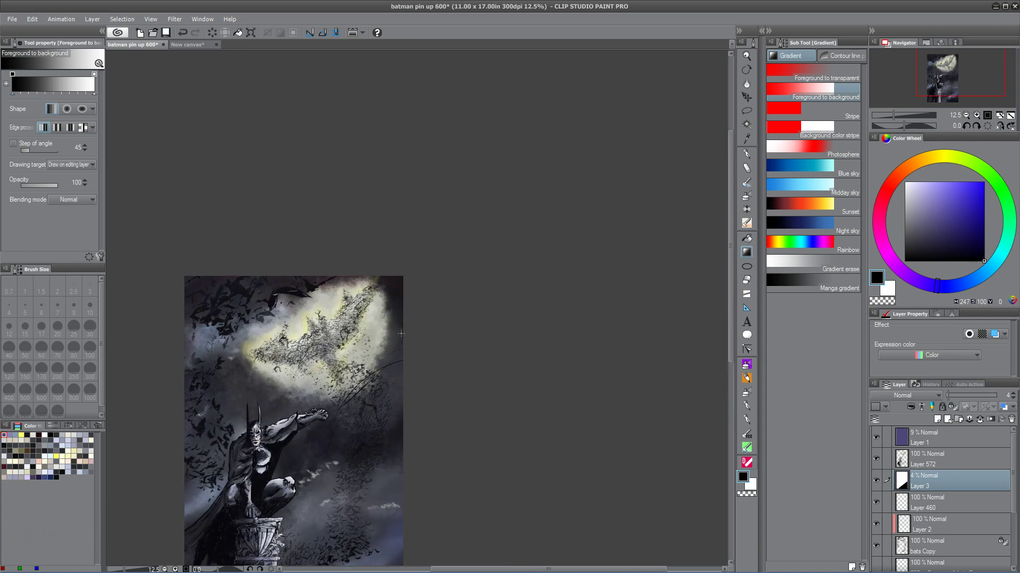
pyautogui.moveTo(487, 367); pyautogui.dragTo(513, 281)
pyautogui.moveTo(185, 547); pyautogui.dragTo(276, 383)
pyautogui.moveTo(244, 436); pyautogui.dragTo(605, 67)
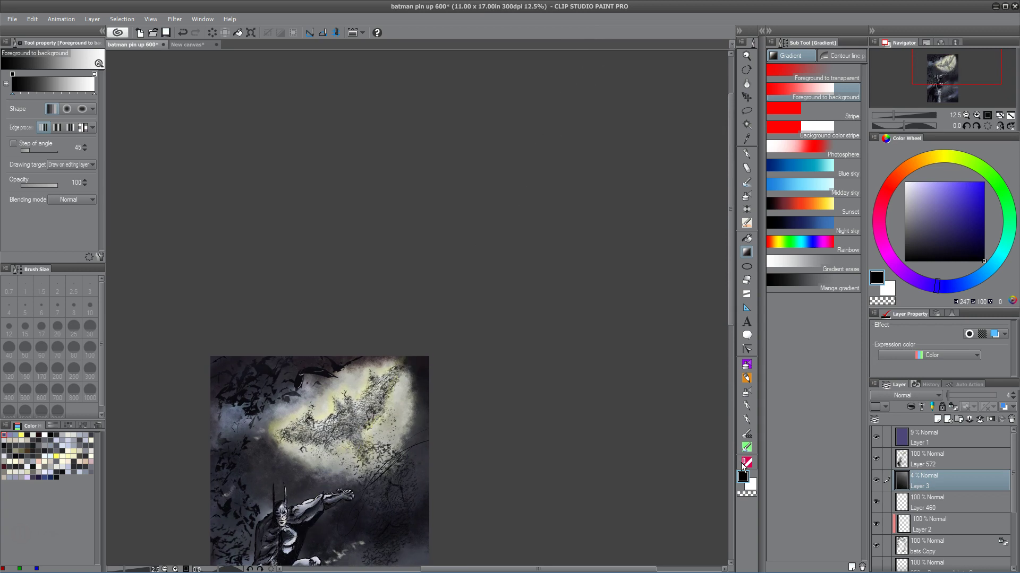
pyautogui.moveTo(340, 494); pyautogui.dragTo(347, 310)
pyautogui.moveTo(949, 396)
pyautogui.mouseDown()
pyautogui.moveTo(997, 400)
pyautogui.moveTo(953, 402)
pyautogui.mouseUp()
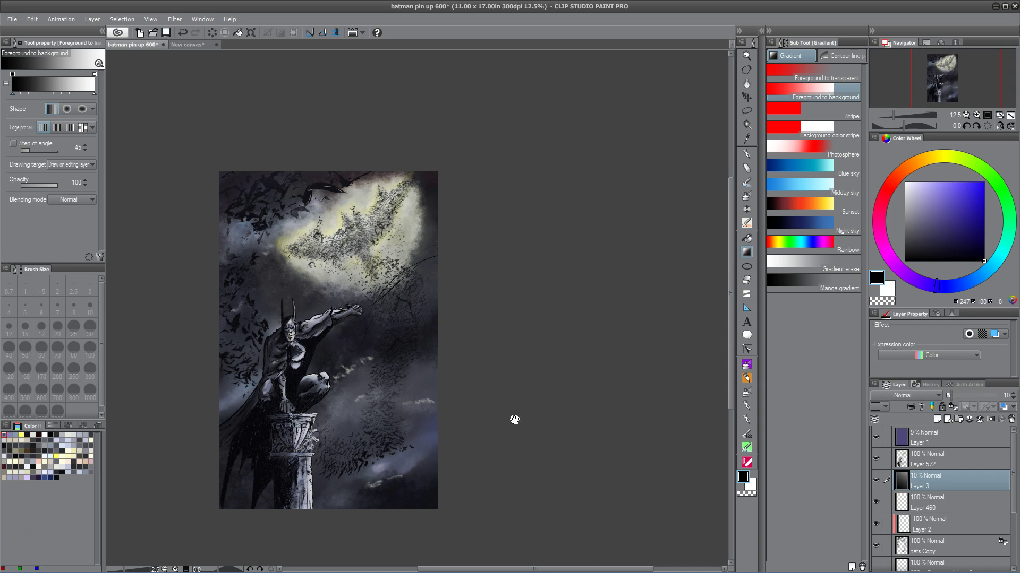
# Lighten the bat-shaped light on the gradient layer with pale cream, using the SOFT - Airbrush at size 700
pyautogui.moveTo(515, 420); pyautogui.dragTo(514, 404)
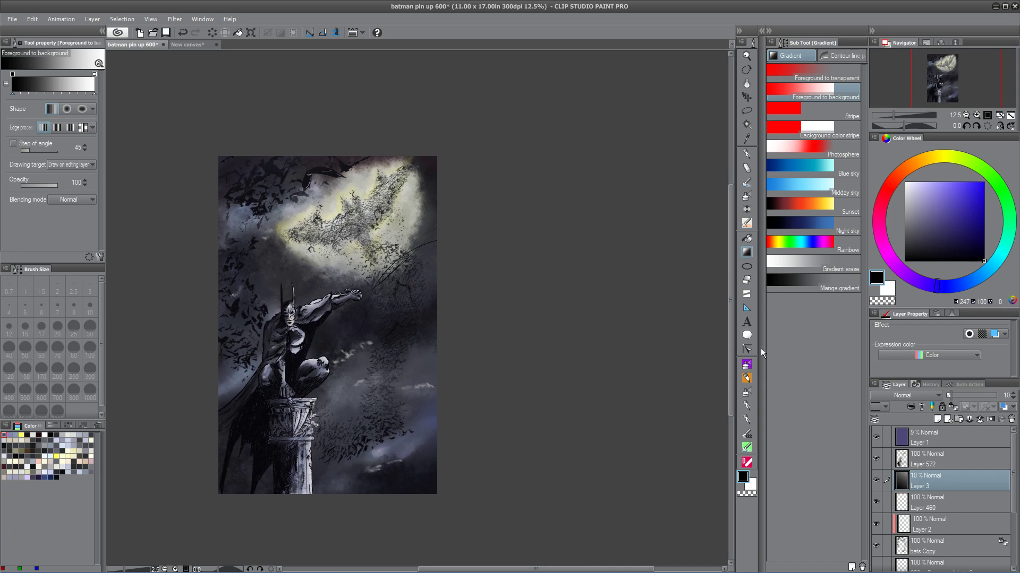
pyautogui.click(940, 160)
pyautogui.moveTo(942, 197); pyautogui.dragTo(912, 183)
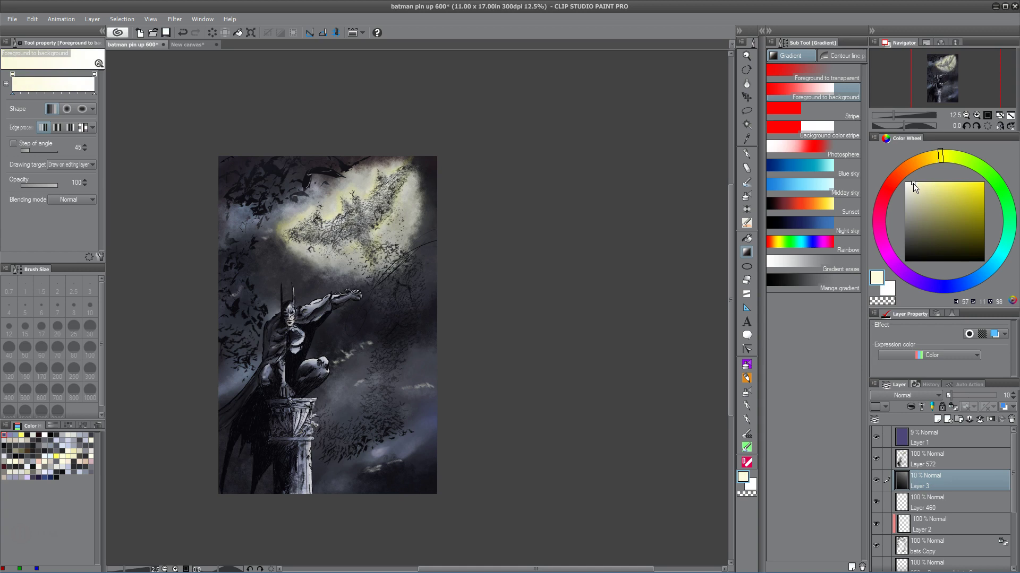
pyautogui.click(746, 365)
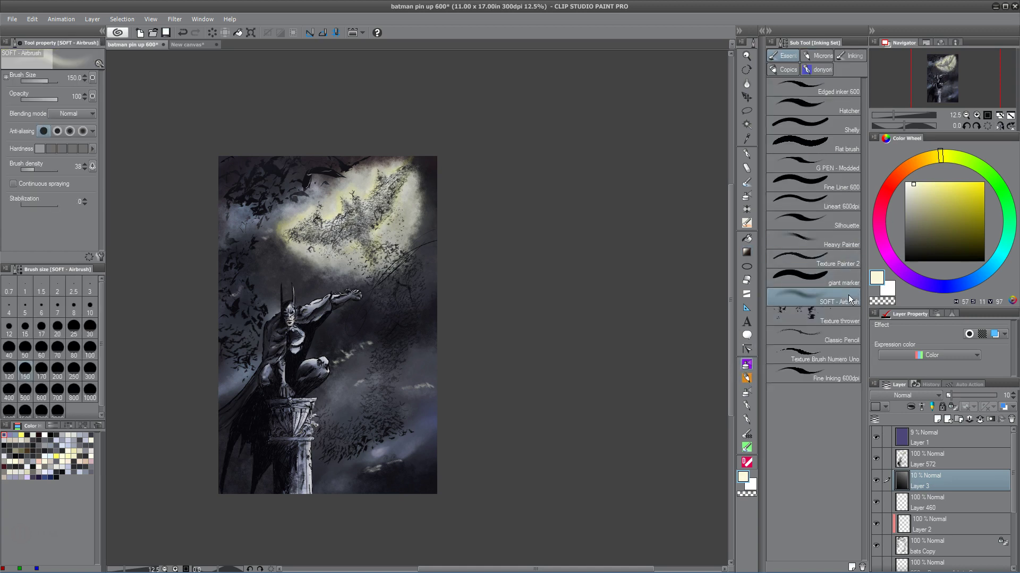
pyautogui.press(']')
pyautogui.press(']')
pyautogui.press(']')
pyautogui.press(']')
pyautogui.press(']')
pyautogui.press(']')
pyautogui.press(']')
pyautogui.press(']')
# Airbrush near-black (hue 57, saturation 5, value 6) between the figure and the bat-shaped light on the gradient layer
pyautogui.click(909, 256)
pyautogui.moveTo(910, 254); pyautogui.dragTo(908, 257)
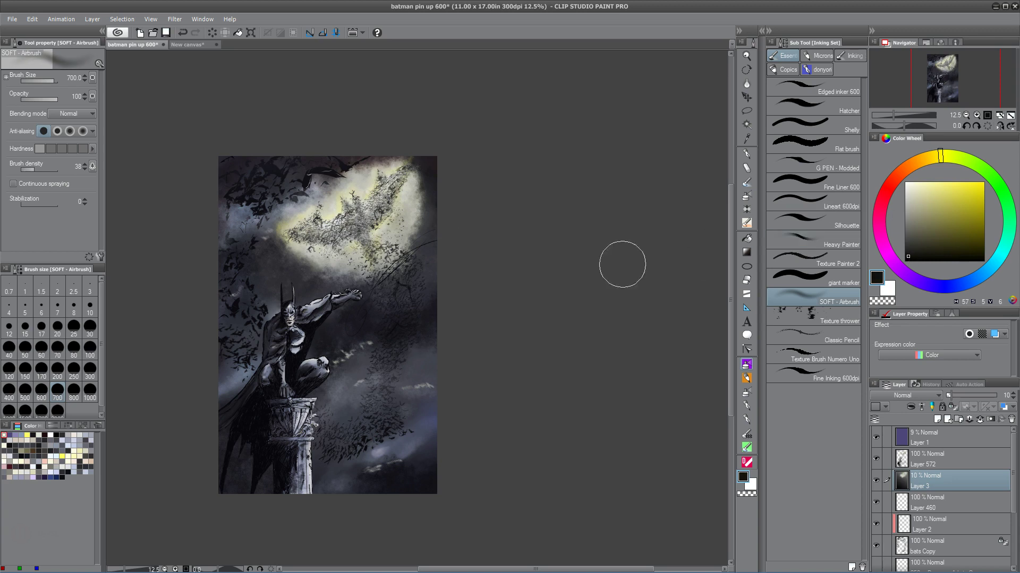
pyautogui.moveTo(313, 295); pyautogui.dragTo(383, 261)
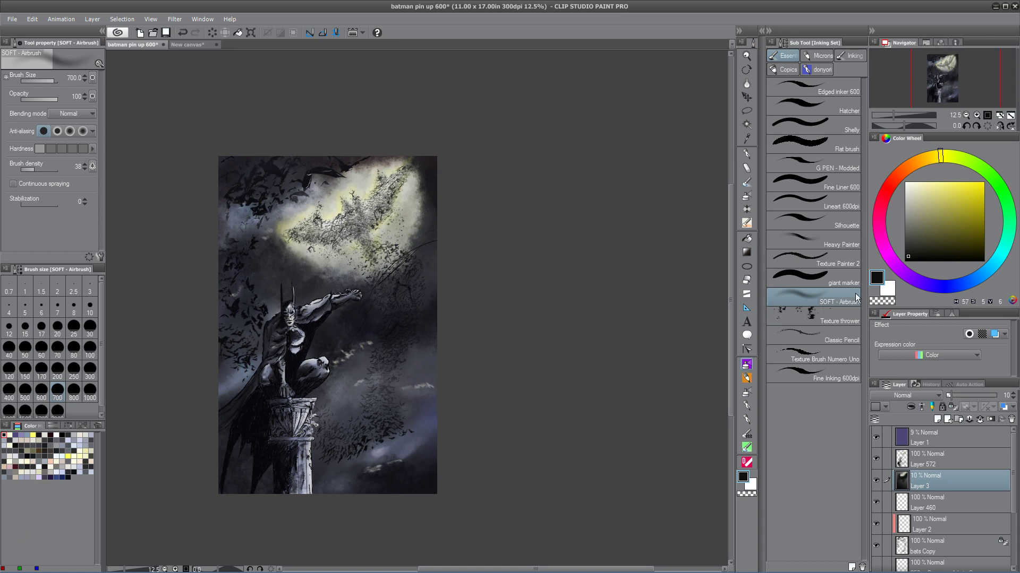
# Airbrush near-black shading around the bat-shaped light on a new layer above the gradient and set that layer's opacity to 14%
pyautogui.hotkey('ctrl', 'shift', 'n')
pyautogui.moveTo(294, 270)
pyautogui.mouseDown()
pyautogui.moveTo(330, 281)
pyautogui.moveTo(347, 304)
pyautogui.moveTo(399, 274)
pyautogui.moveTo(419, 235)
pyautogui.moveTo(423, 191)
pyautogui.moveTo(364, 158)
pyautogui.moveTo(270, 229)
pyautogui.moveTo(296, 196)
pyautogui.moveTo(369, 156)
pyautogui.moveTo(271, 212)
pyautogui.moveTo(337, 168)
pyautogui.moveTo(240, 214)
pyautogui.moveTo(322, 231)
pyautogui.mouseUp()
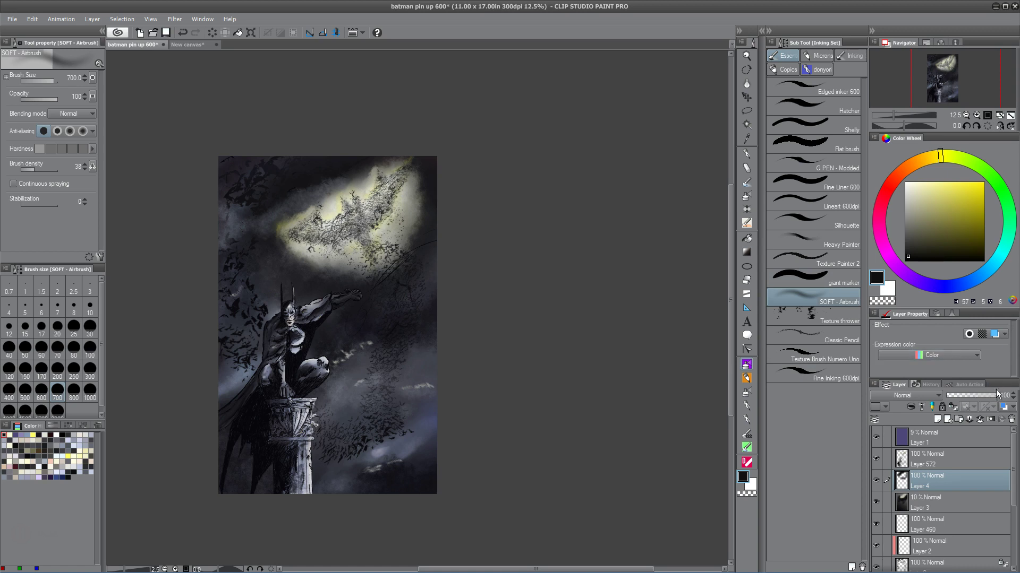
pyautogui.moveTo(997, 396); pyautogui.dragTo(954, 401)
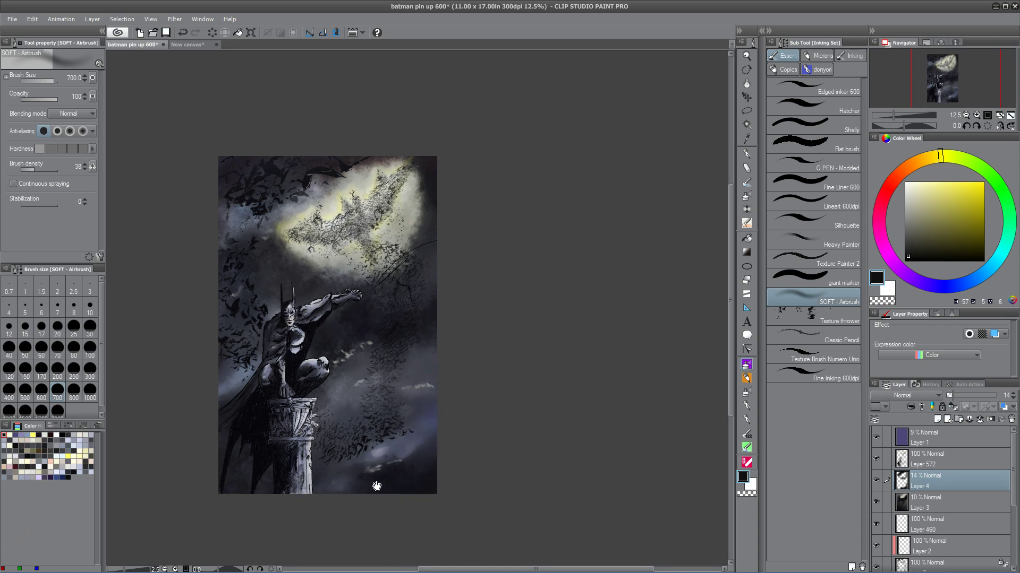
# Add a new layer above the violet overlay and try to apply Level Correction to it
pyautogui.moveTo(376, 487); pyautogui.dragTo(380, 480)
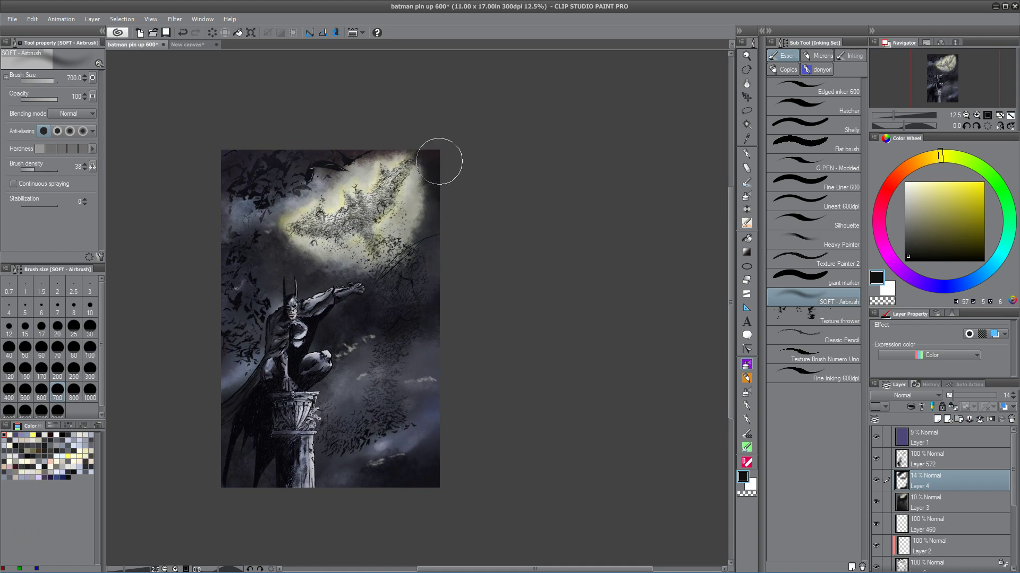
pyautogui.moveTo(431, 439); pyautogui.dragTo(450, 404)
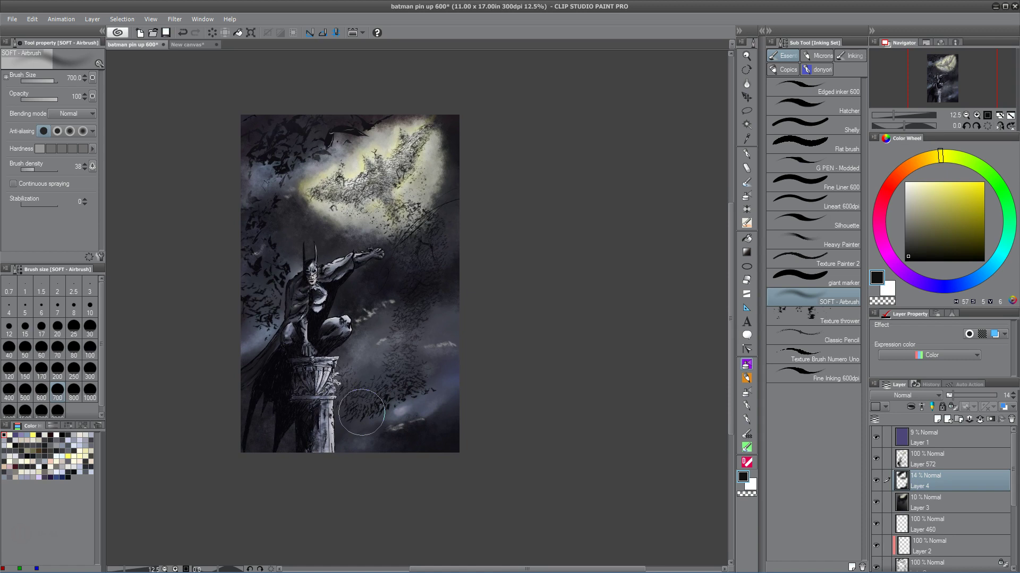
pyautogui.click(949, 435)
pyautogui.hotkey('ctrl', 'shift', 'n')
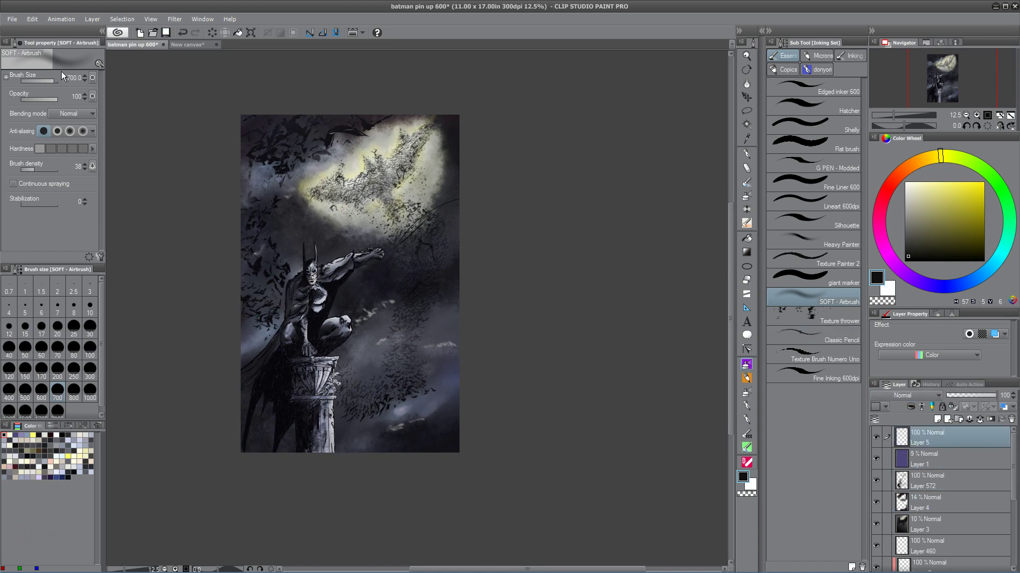
pyautogui.click(32, 19)
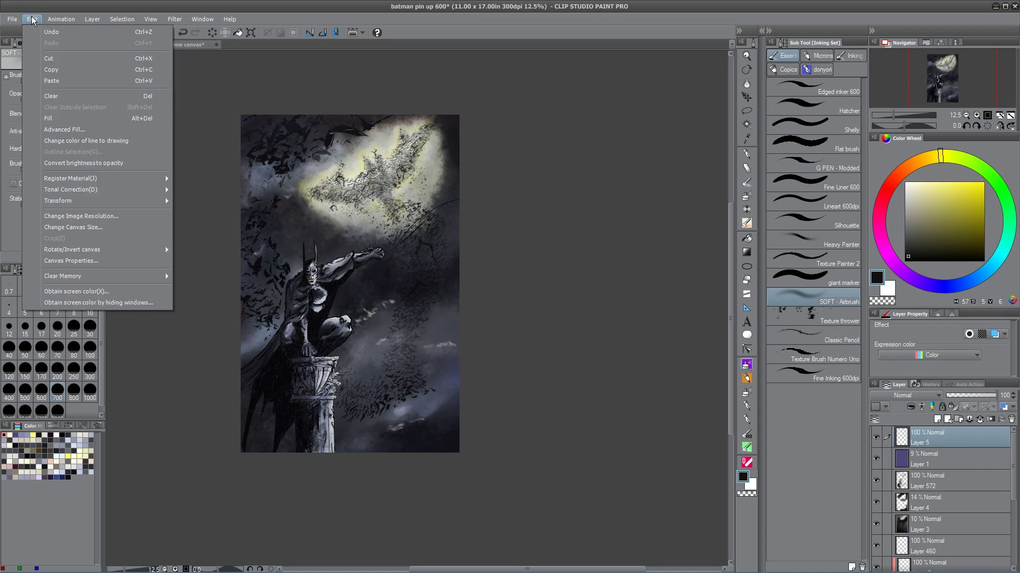
pyautogui.moveTo(102, 190)
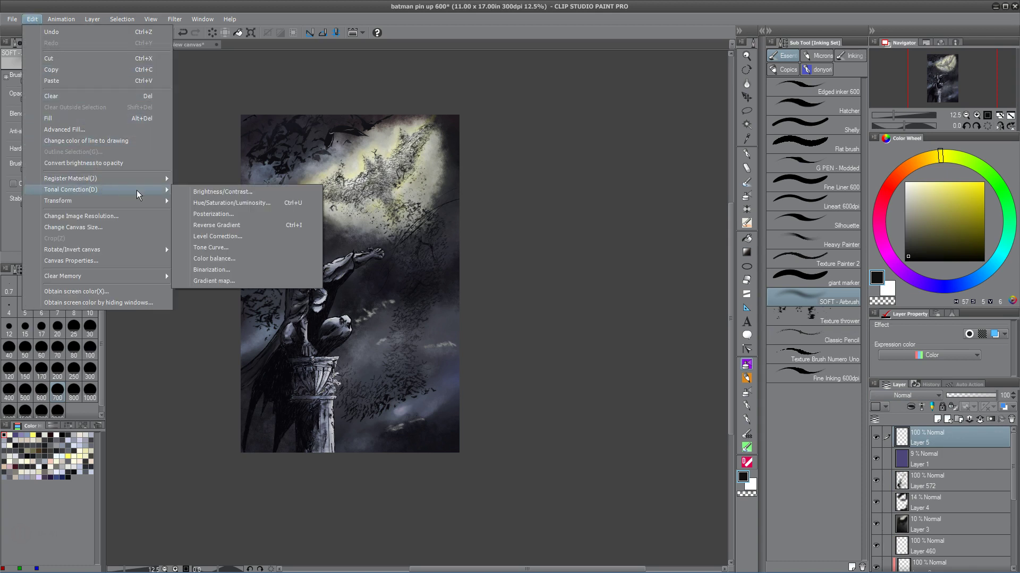
pyautogui.click(253, 237)
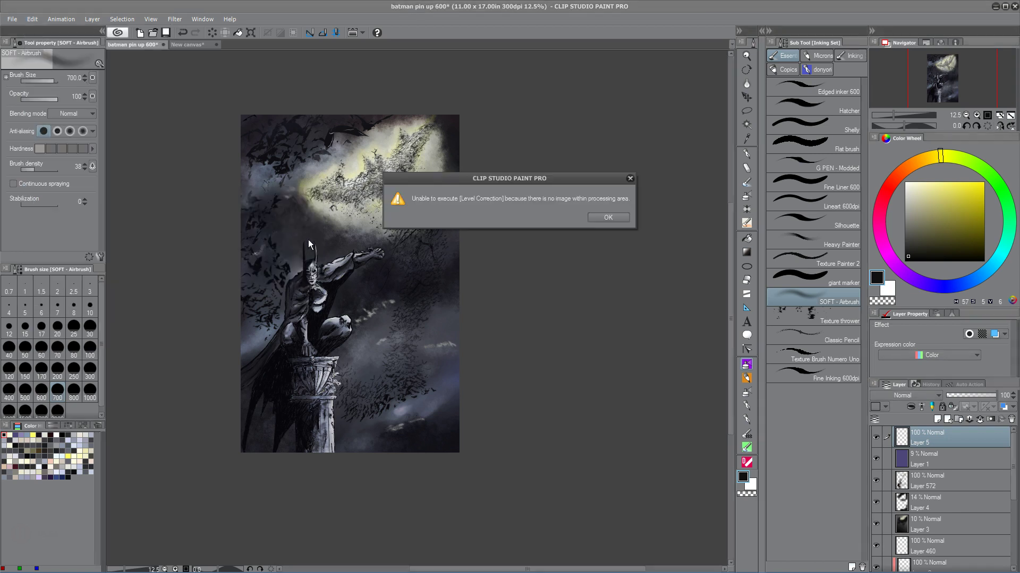
# Dismiss the failed correction and add a Level Correction adjustment layer at the top of the layer stack
pyautogui.click(619, 219)
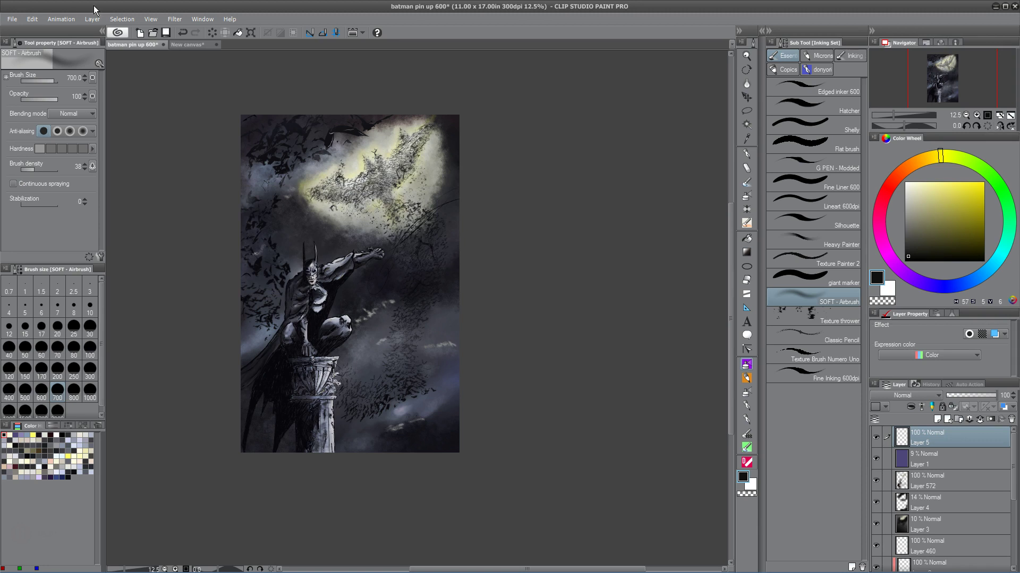
pyautogui.click(32, 19)
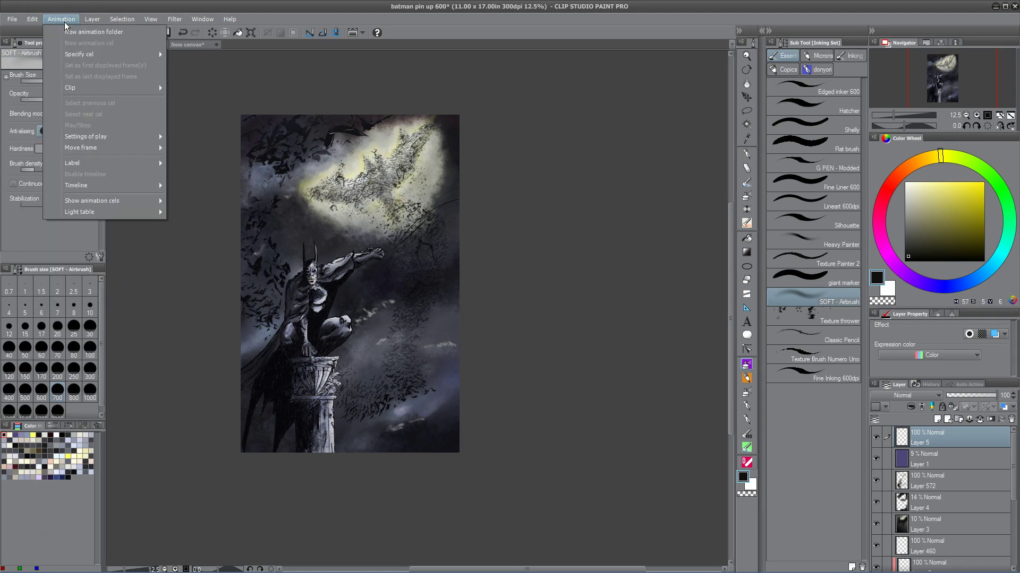
pyautogui.moveTo(92, 19)
pyautogui.moveTo(173, 54)
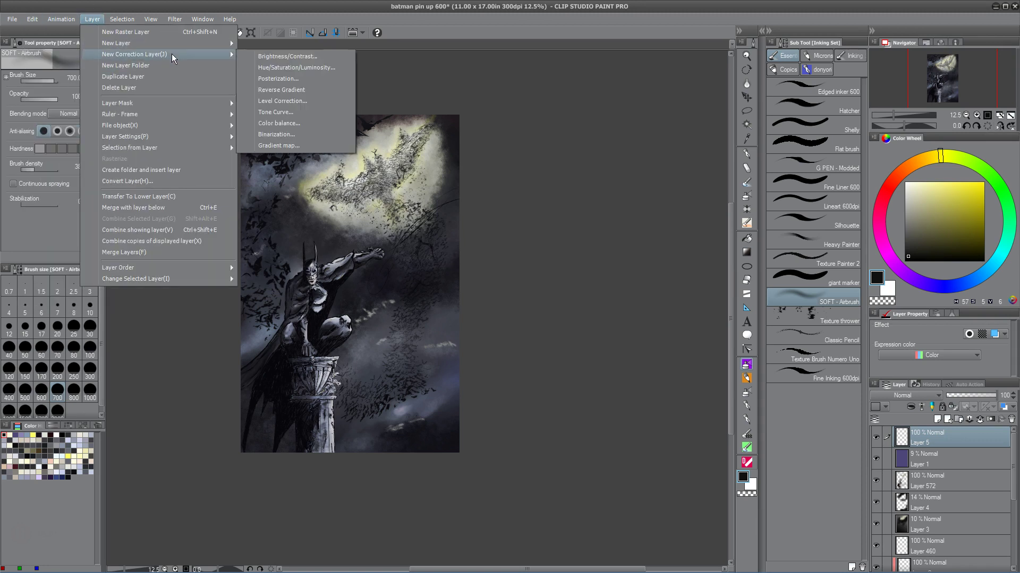
pyautogui.click(320, 102)
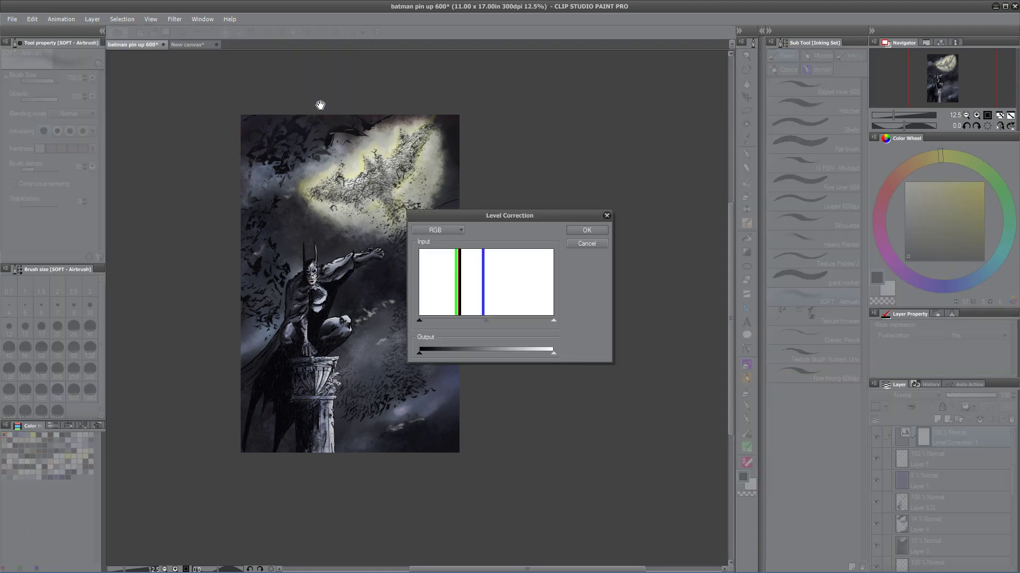
# Raise the level correction's RGB input black point slightly and bring its input white point inward to strengthen the contrast
pyautogui.click(420, 352)
pyautogui.moveTo(425, 352); pyautogui.dragTo(419, 353)
pyautogui.moveTo(487, 324)
pyautogui.mouseDown()
pyautogui.moveTo(495, 323)
pyautogui.moveTo(426, 320)
pyautogui.mouseUp()
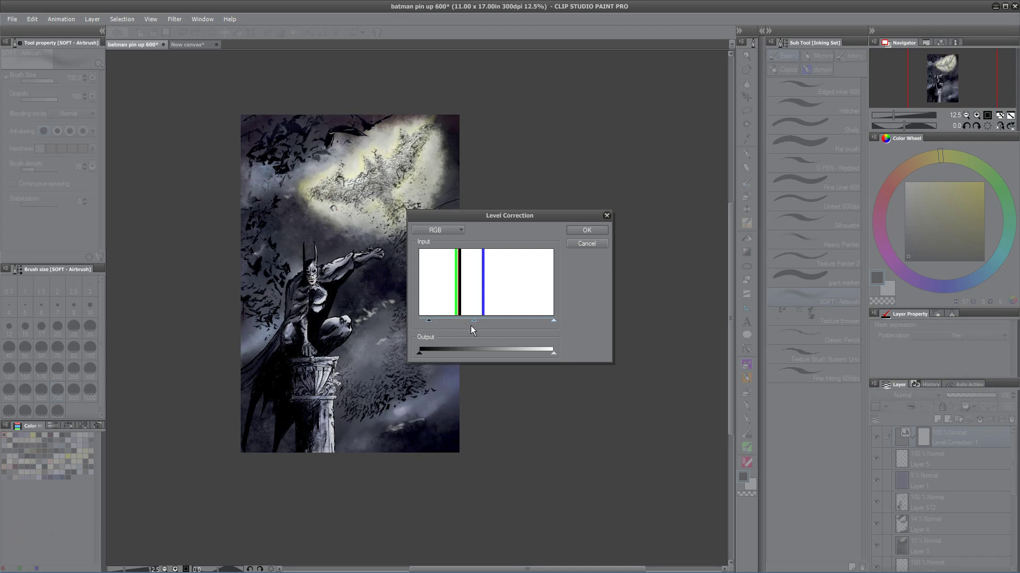
pyautogui.moveTo(471, 321); pyautogui.dragTo(469, 322)
pyautogui.moveTo(552, 319); pyautogui.dragTo(508, 321)
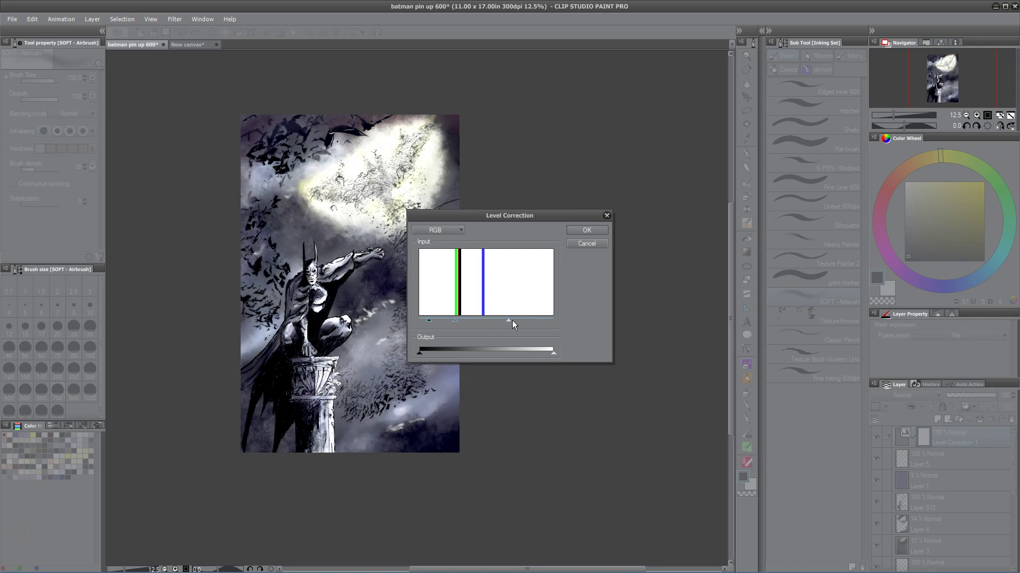
pyautogui.moveTo(523, 321); pyautogui.dragTo(530, 321)
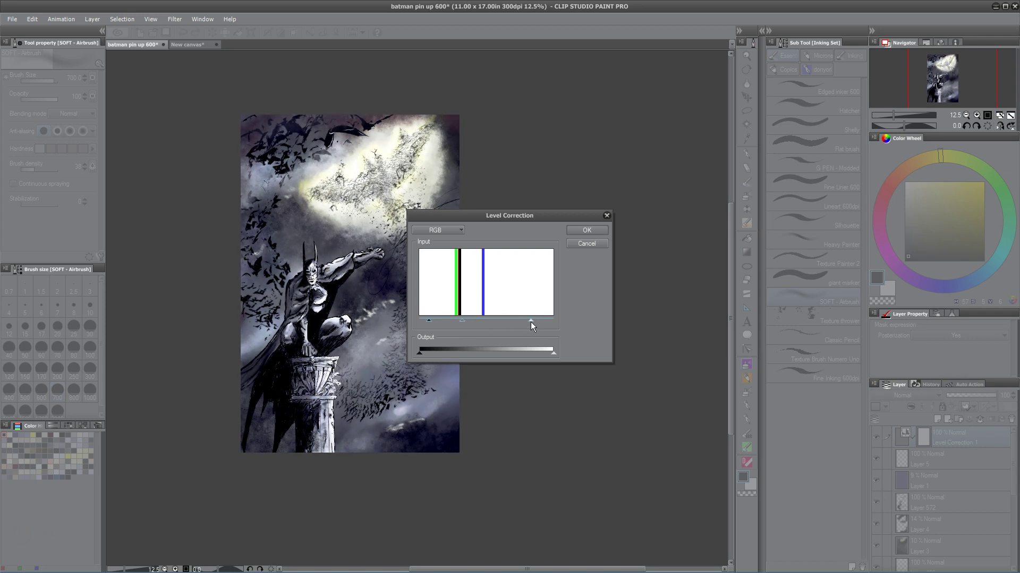
pyautogui.moveTo(428, 322); pyautogui.dragTo(505, 321)
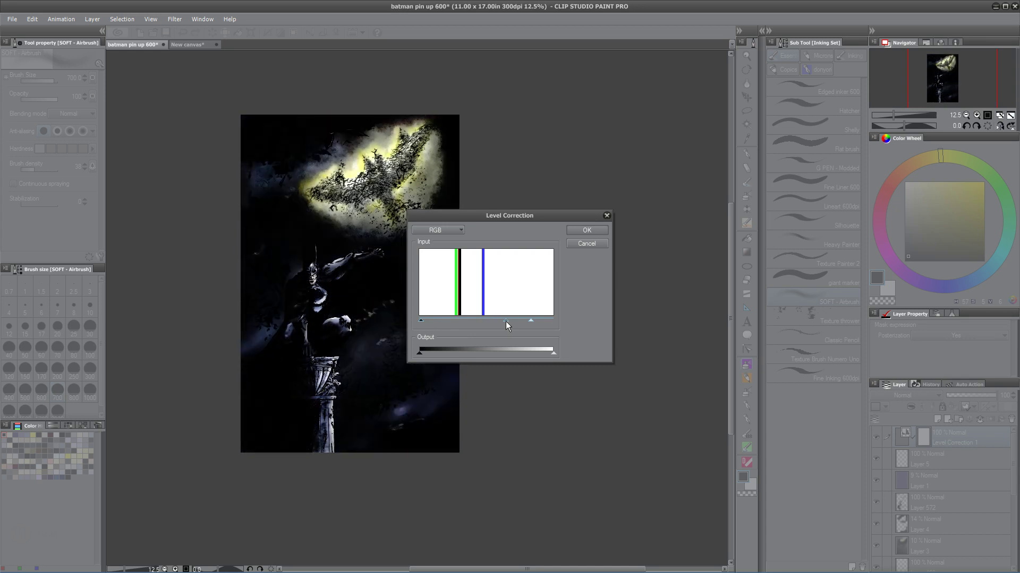
pyautogui.moveTo(491, 324); pyautogui.dragTo(425, 321)
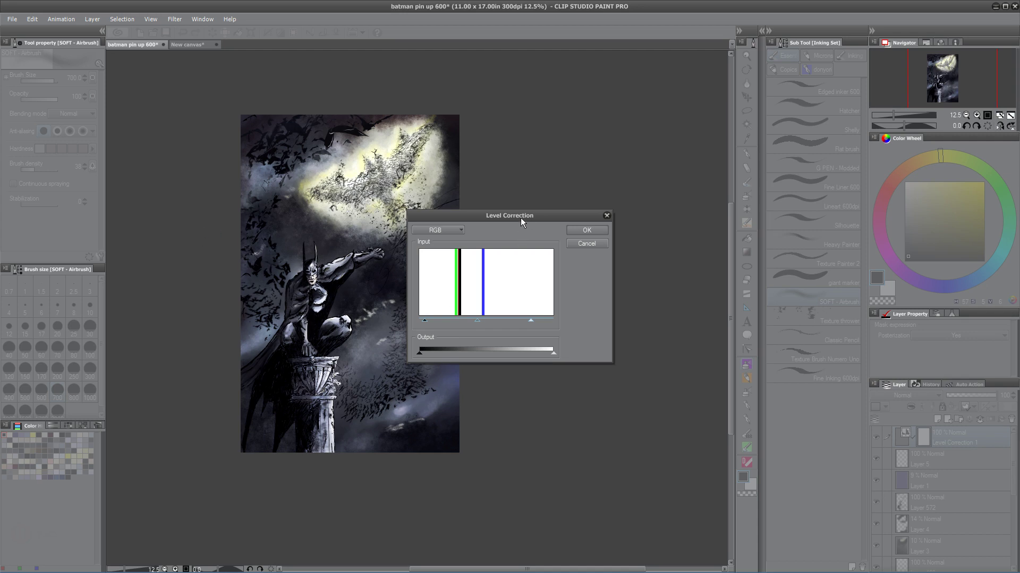
# Fine-tune the RGB input white point to slightly below maximum, keep the output range full, and apply the level correction
pyautogui.moveTo(518, 216); pyautogui.dragTo(578, 216)
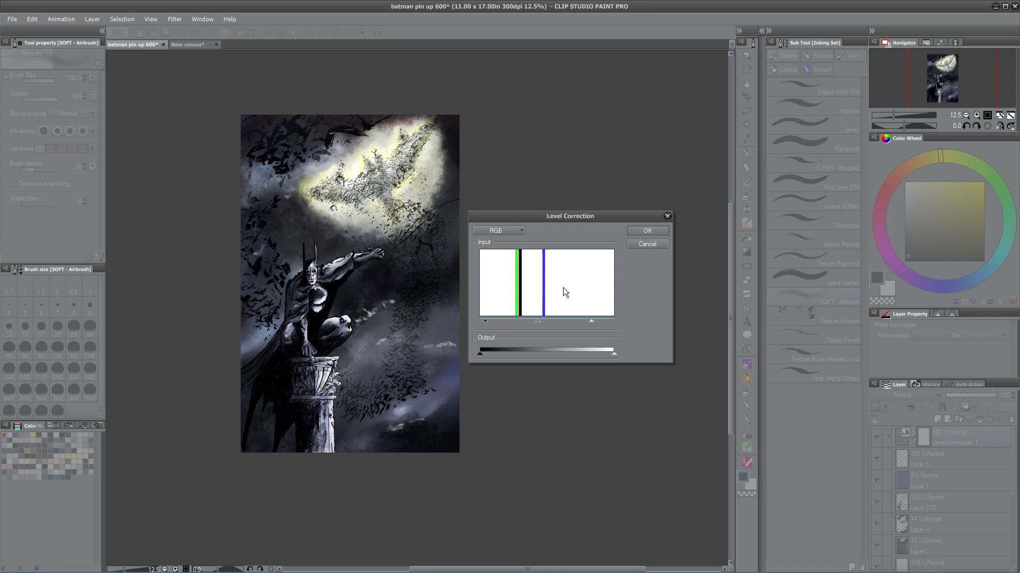
pyautogui.moveTo(613, 354); pyautogui.dragTo(601, 353)
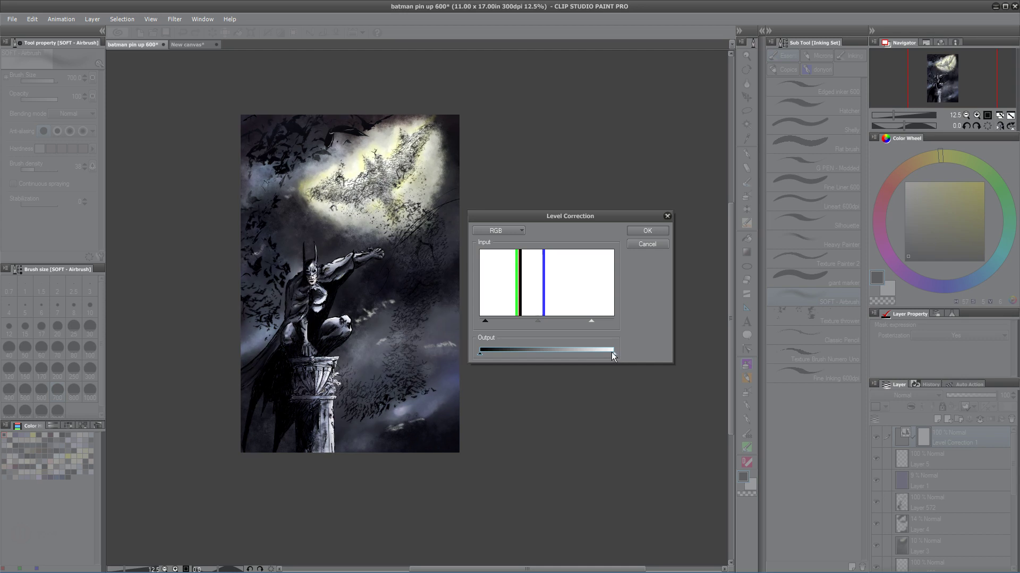
pyautogui.moveTo(510, 359); pyautogui.dragTo(445, 345)
pyautogui.moveTo(590, 321); pyautogui.dragTo(565, 320)
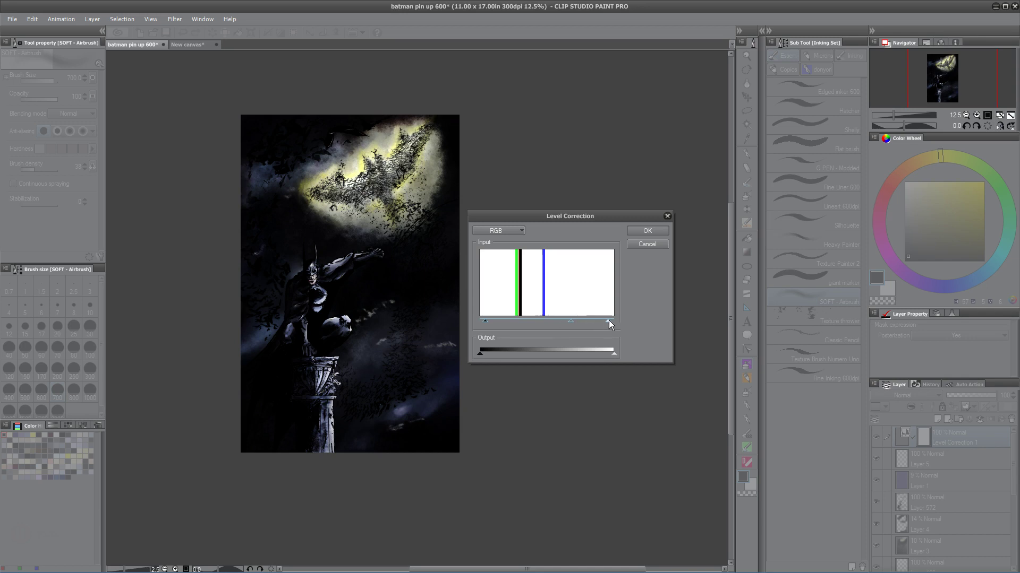
pyautogui.moveTo(605, 321); pyautogui.dragTo(569, 317)
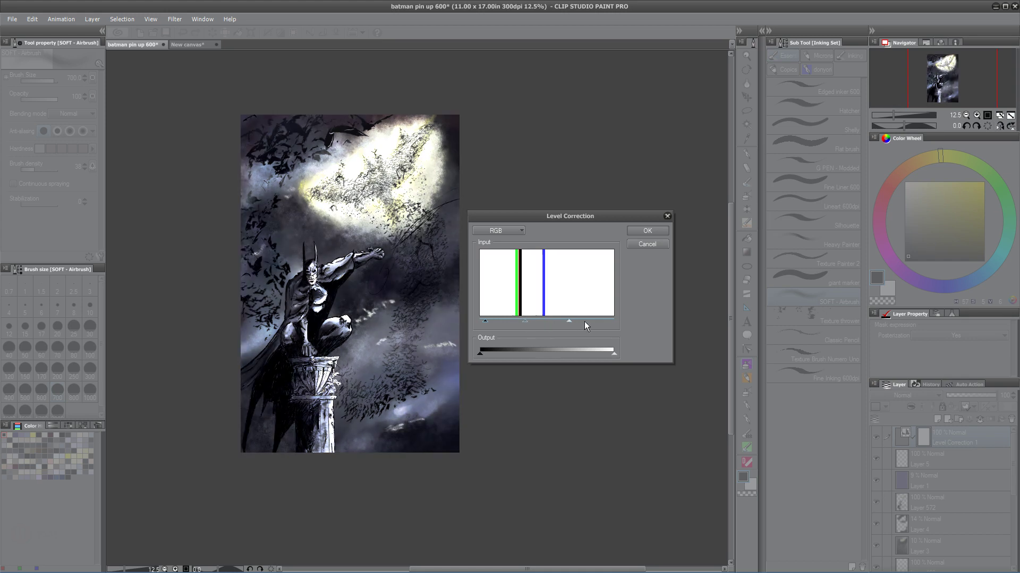
pyautogui.moveTo(570, 320); pyautogui.dragTo(598, 323)
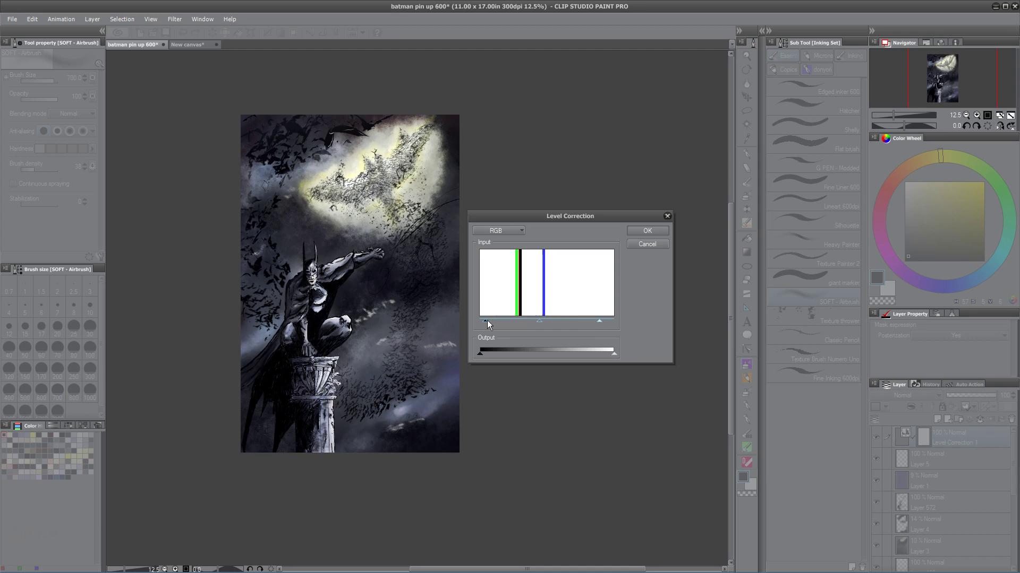
pyautogui.moveTo(486, 320)
pyautogui.mouseDown()
pyautogui.moveTo(501, 320)
pyautogui.moveTo(486, 320)
pyautogui.mouseUp()
pyautogui.click(647, 231)
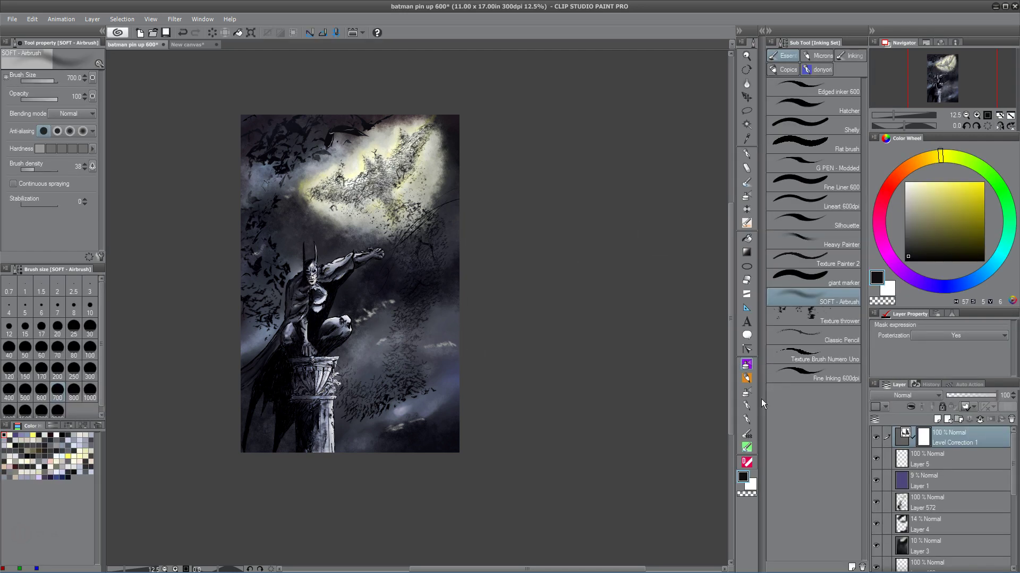
# Compare the pin-up with the level correction layer hidden and shown, and examine the contrast across the whole picture
pyautogui.click(876, 438)
pyautogui.click(876, 438)
pyautogui.click(876, 438)
pyautogui.click(875, 438)
pyautogui.click(876, 439)
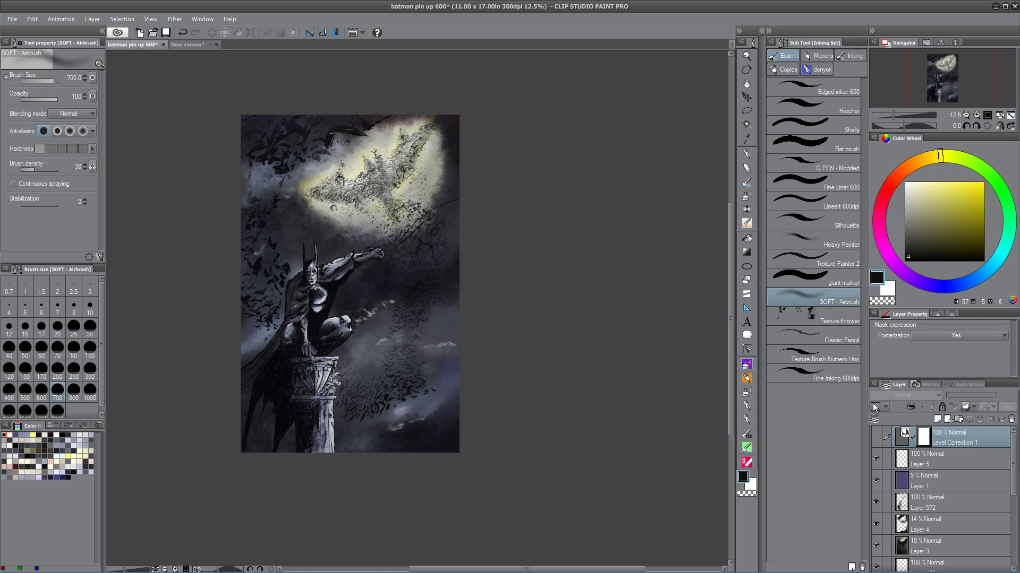
pyautogui.click(876, 437)
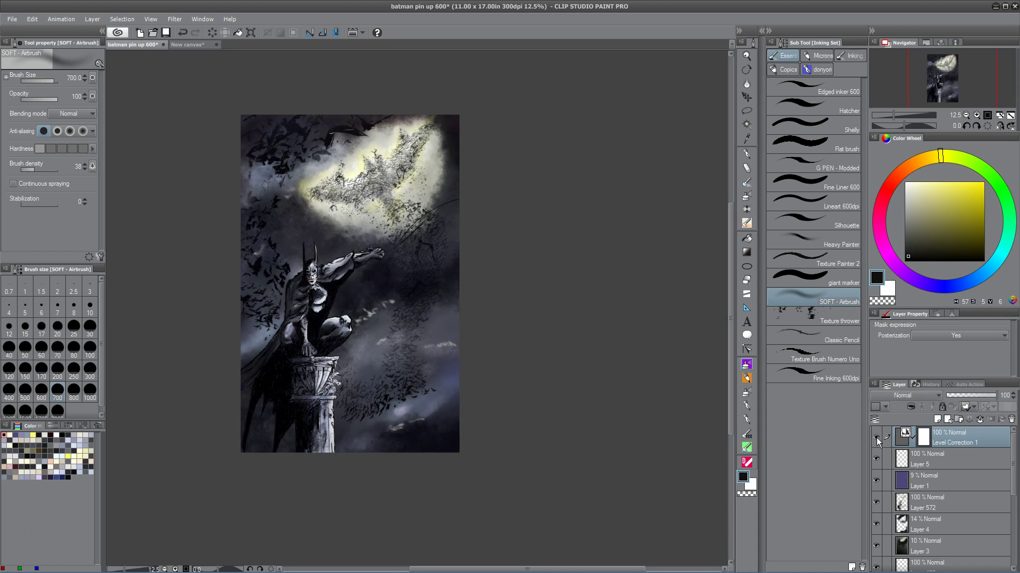
pyautogui.moveTo(384, 305); pyautogui.dragTo(358, 298)
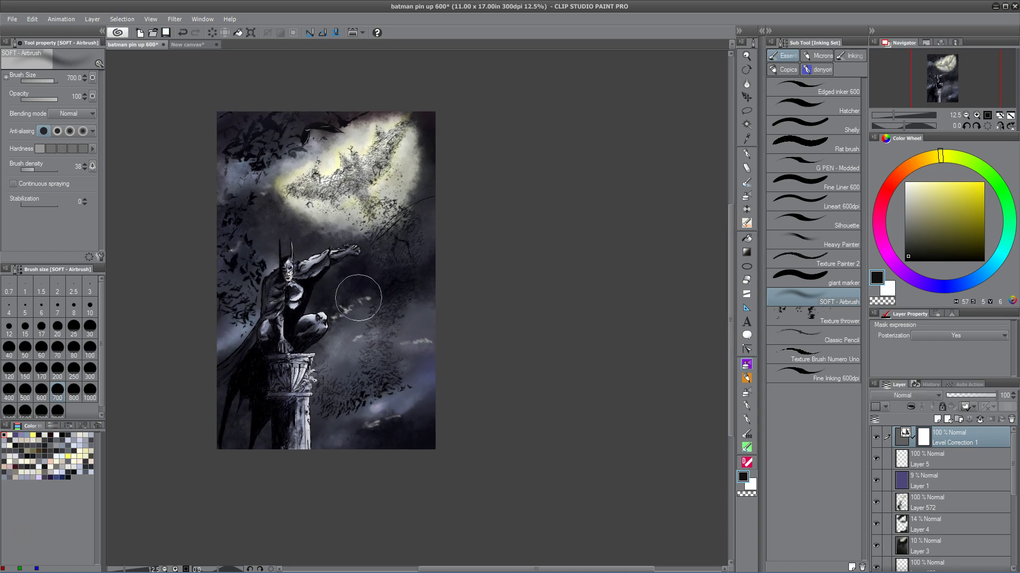
pyautogui.scroll(-1, 358, 298)
pyautogui.scroll(1, 355, 294)
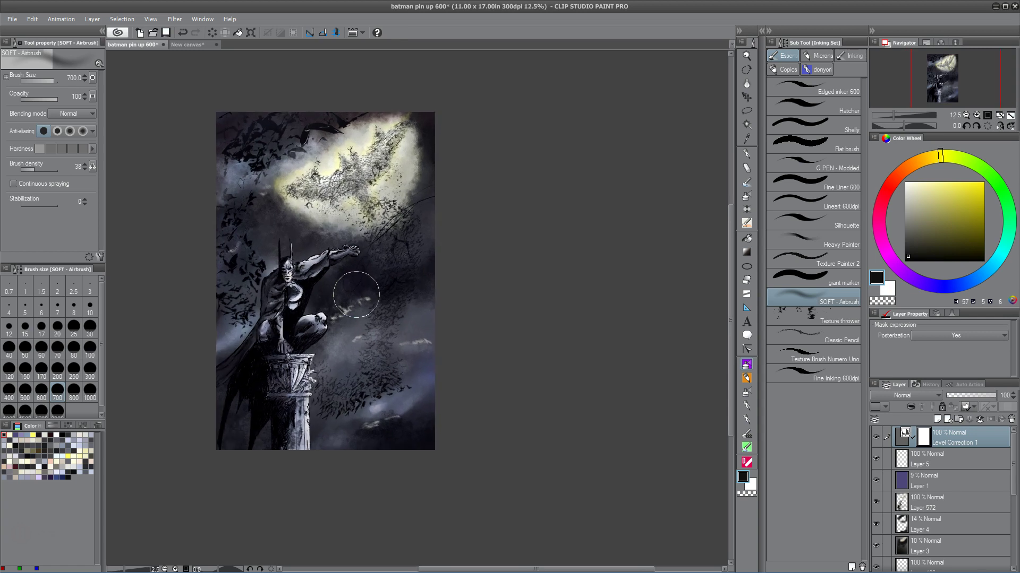
pyautogui.moveTo(359, 266)
pyautogui.mouseDown()
pyautogui.moveTo(384, 317)
pyautogui.moveTo(397, 301)
pyautogui.moveTo(383, 294)
pyautogui.mouseUp()
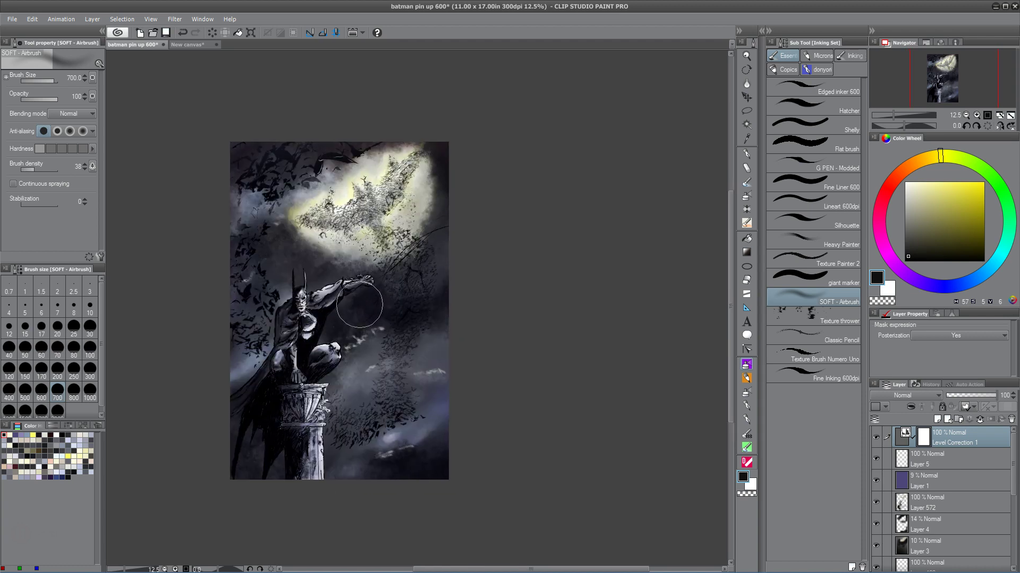
pyautogui.moveTo(349, 303)
pyautogui.mouseDown()
pyautogui.moveTo(355, 259)
pyautogui.moveTo(340, 314)
pyautogui.moveTo(415, 301)
pyautogui.moveTo(369, 315)
pyautogui.mouseUp()
pyautogui.scroll(-1, 341, 313)
pyautogui.scroll(1, 341, 313)
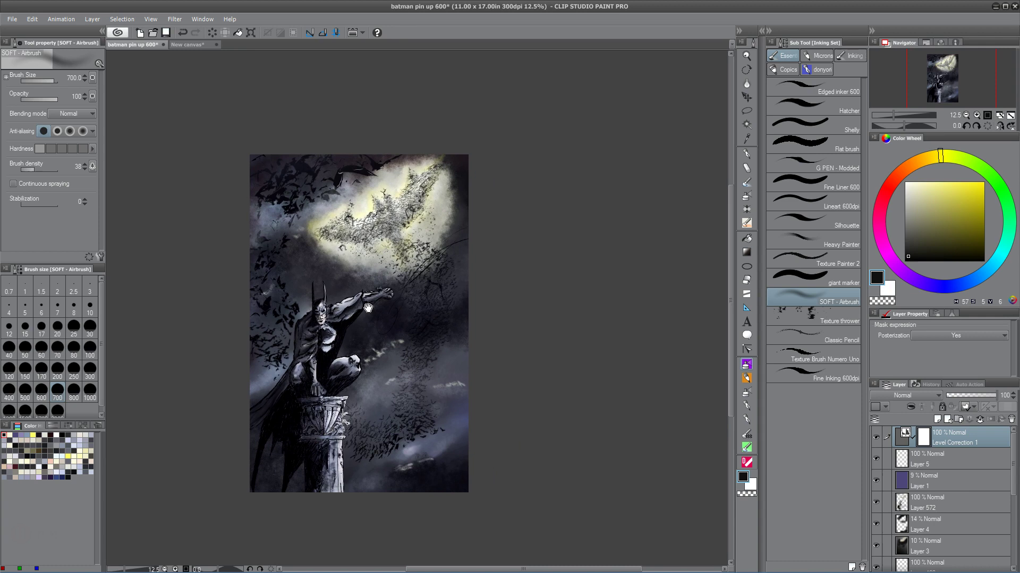
# Add a raster layer above the level correction and set up the Shelly brush at size 7 in off-white (hue 57, saturation 9, value 96)
pyautogui.click(911, 184)
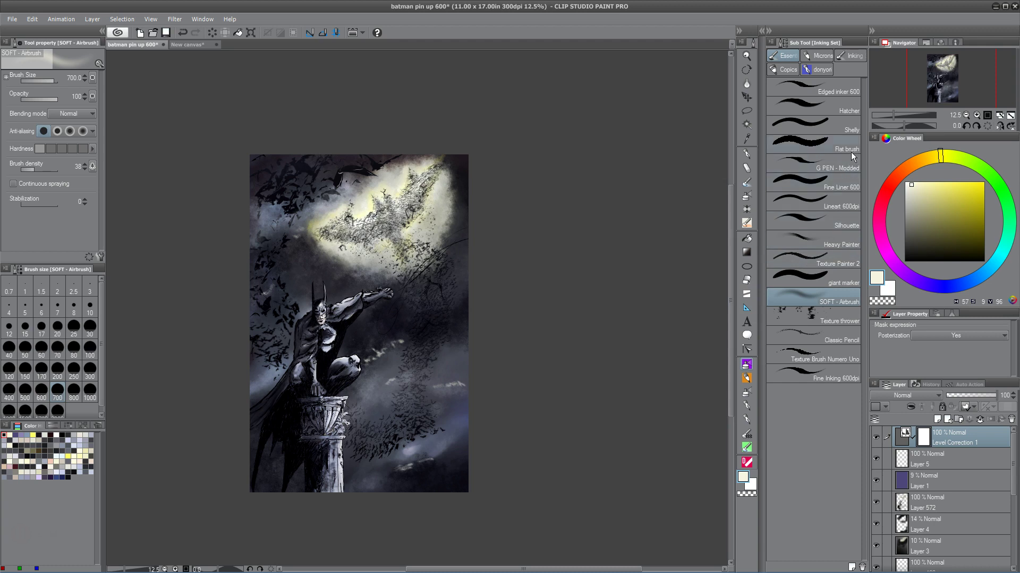
pyautogui.click(845, 127)
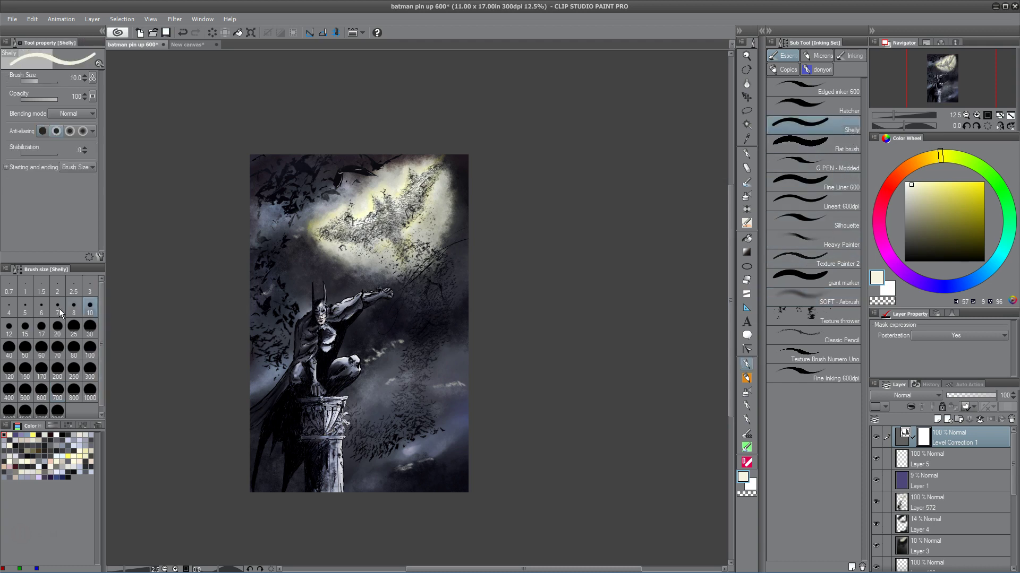
pyautogui.hotkey('ctrl', '+')
pyautogui.hotkey('ctrl', '+')
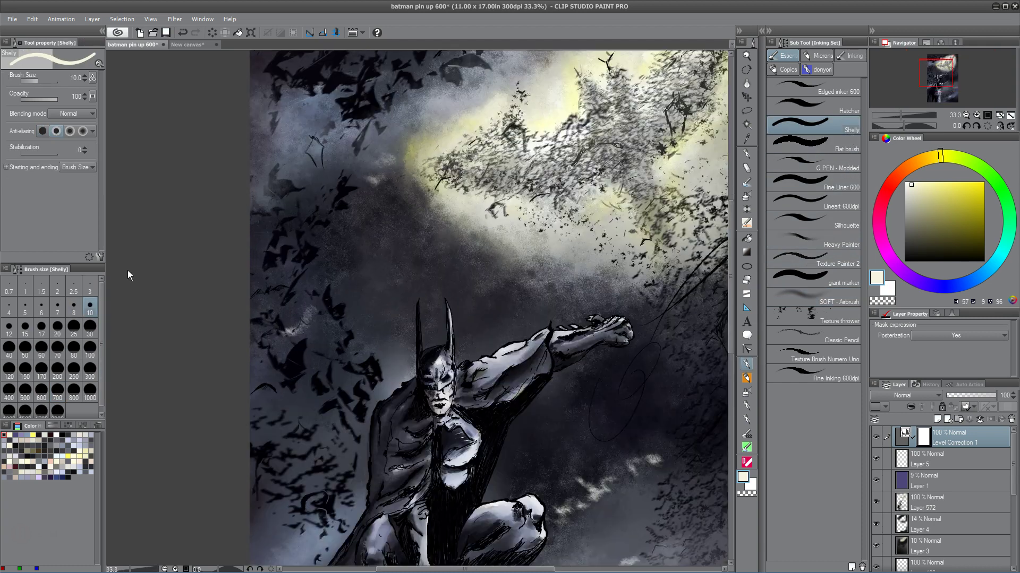
pyautogui.moveTo(451, 223); pyautogui.dragTo(388, 412)
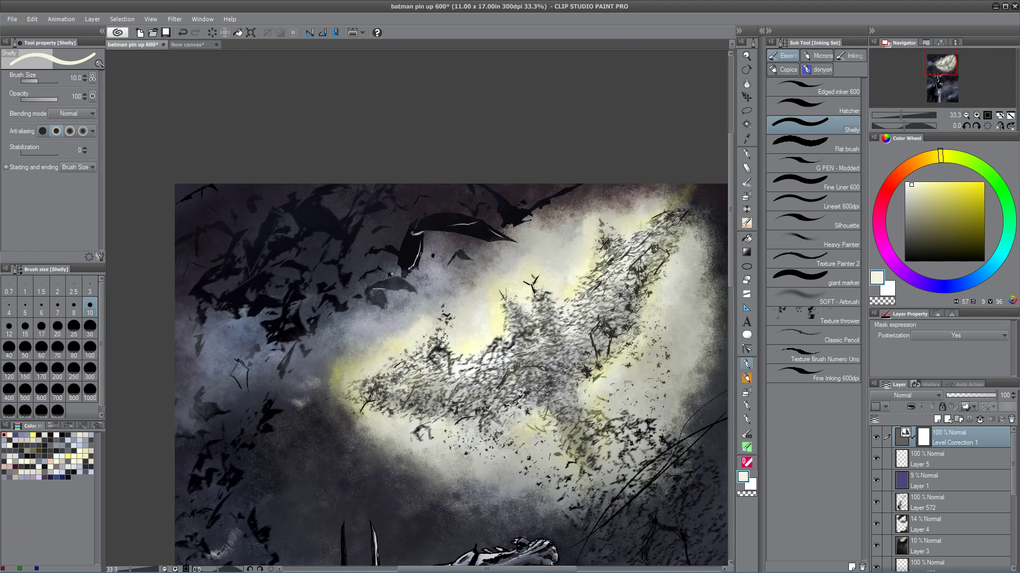
pyautogui.moveTo(310, 225); pyautogui.dragTo(322, 252)
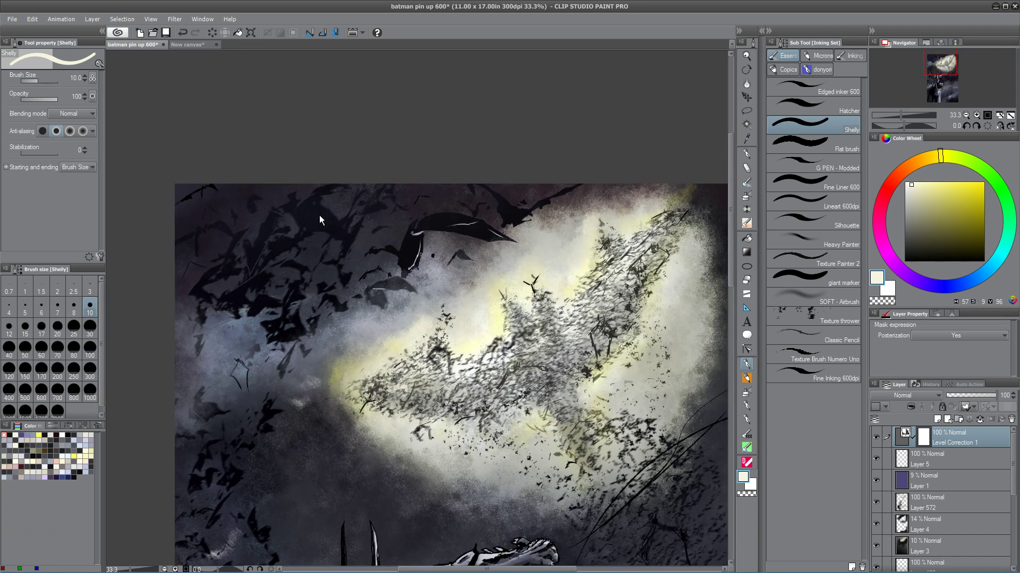
pyautogui.hotkey('ctrl', 'shift', 'n')
pyautogui.hotkey('ctrl', 'z')
pyautogui.click(77, 308)
pyautogui.click(58, 307)
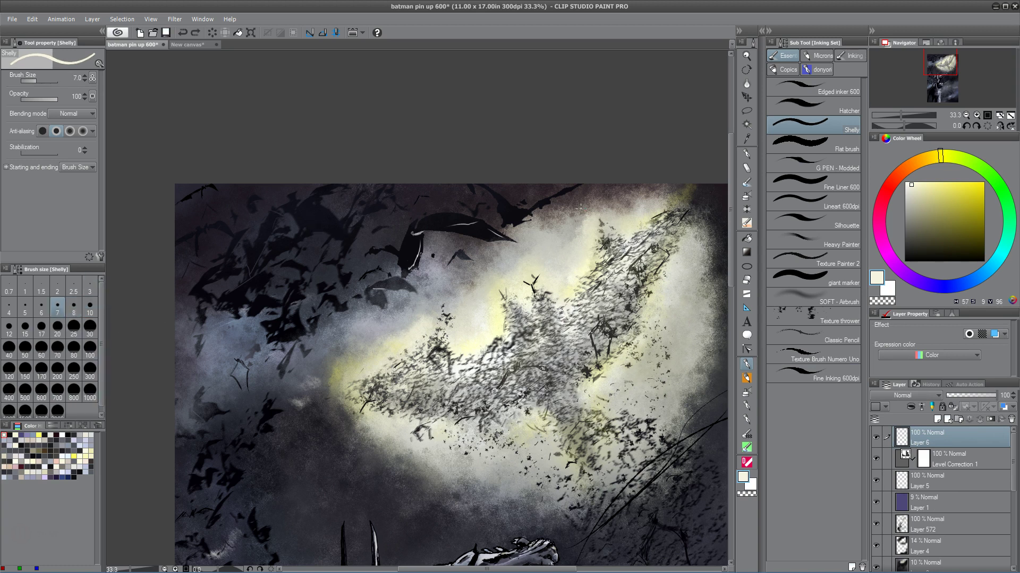
# Try thin off-white edge highlights on the dark bats in the picture's upper sky with the Shelly brush
pyautogui.moveTo(501, 206)
pyautogui.mouseDown()
pyautogui.moveTo(538, 208)
pyautogui.moveTo(530, 210)
pyautogui.mouseUp()
pyautogui.hotkey('ctrl', 'z')
pyautogui.hotkey('ctrl', 'z')
pyautogui.hotkey('ctrl', 'z')
pyautogui.moveTo(445, 299); pyautogui.dragTo(471, 277)
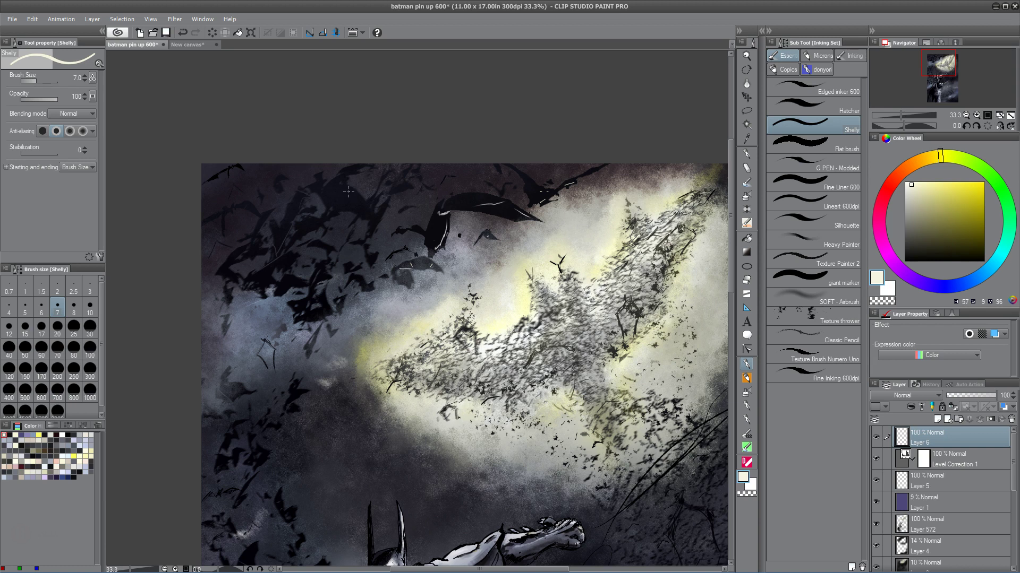
pyautogui.moveTo(351, 187); pyautogui.dragTo(344, 196)
pyautogui.moveTo(322, 188); pyautogui.dragTo(313, 190)
pyautogui.moveTo(519, 301); pyautogui.dragTo(461, 334)
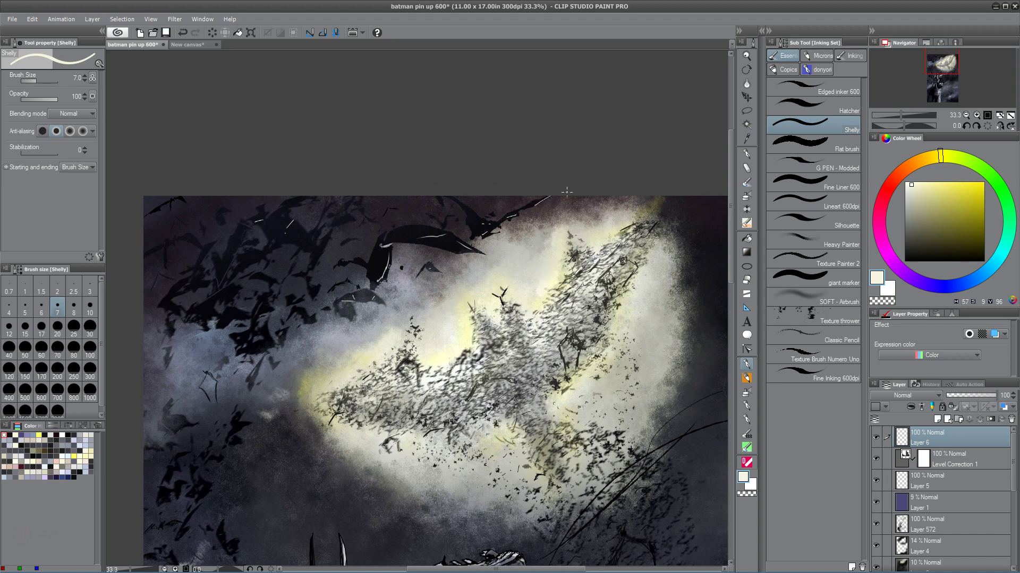
# Try an off-white highlight on the bat near the picture's upper edge with the G PEN - Modded brush at size 60, then undo it
pyautogui.moveTo(446, 386); pyautogui.dragTo(457, 331)
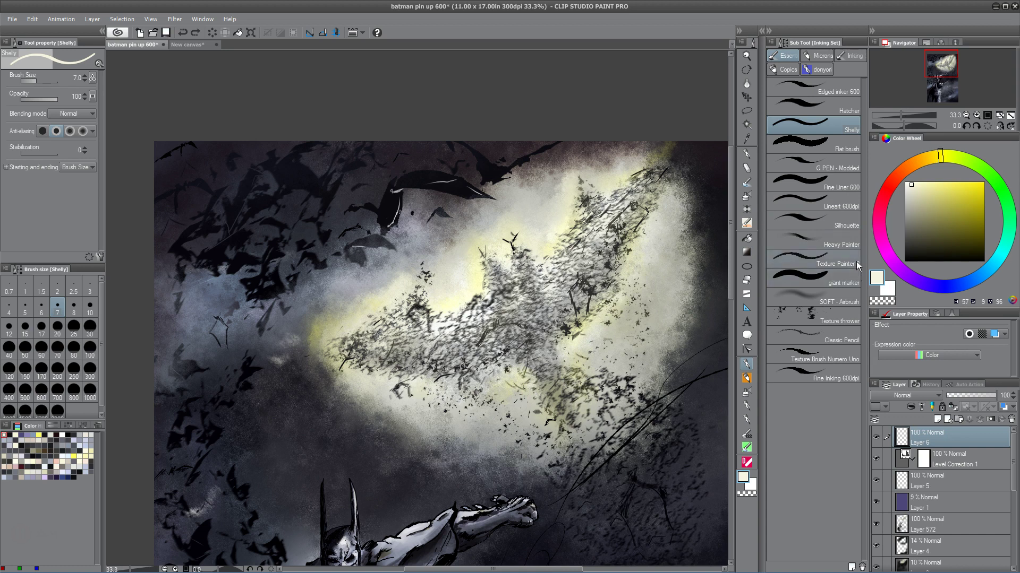
pyautogui.click(847, 167)
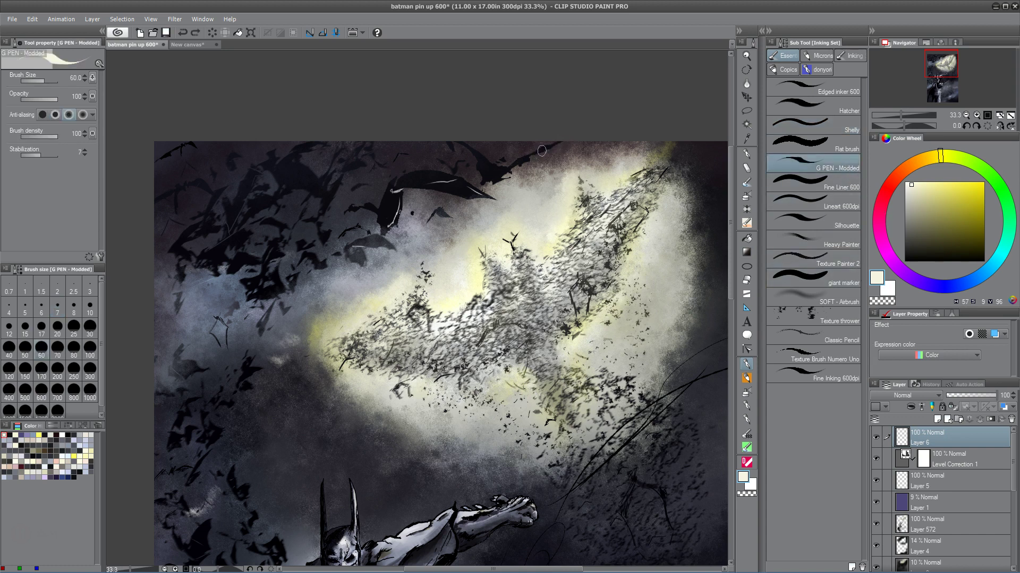
pyautogui.moveTo(543, 149); pyautogui.dragTo(569, 140)
pyautogui.hotkey('ctrl', 'z')
# Try off-white G PEN - Modded highlights on the bat below the bat-shaped light, beyond Batman's outstretched fist, and undo them
pyautogui.moveTo(270, 455); pyautogui.dragTo(320, 339)
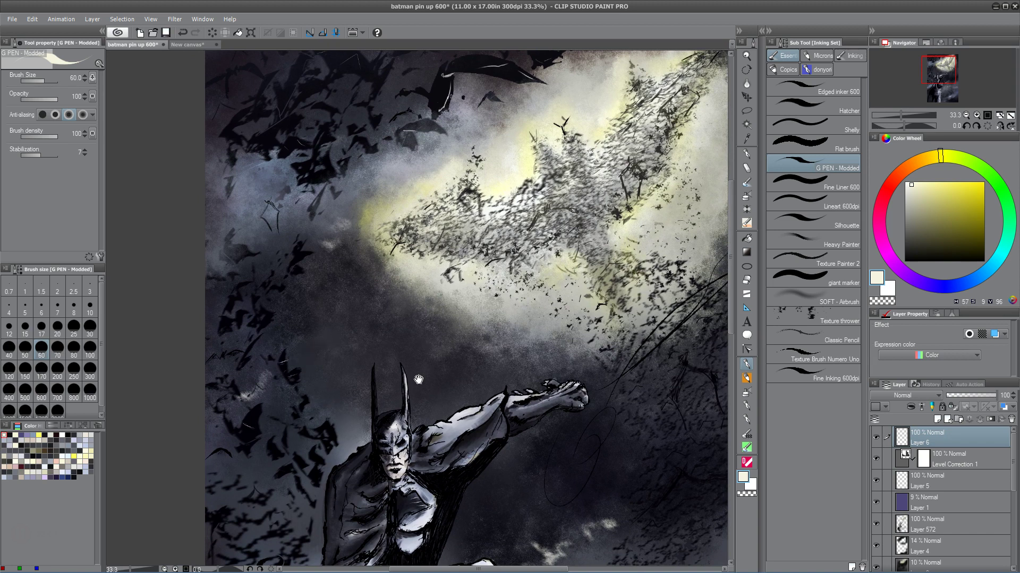
pyautogui.moveTo(391, 372); pyautogui.dragTo(378, 292)
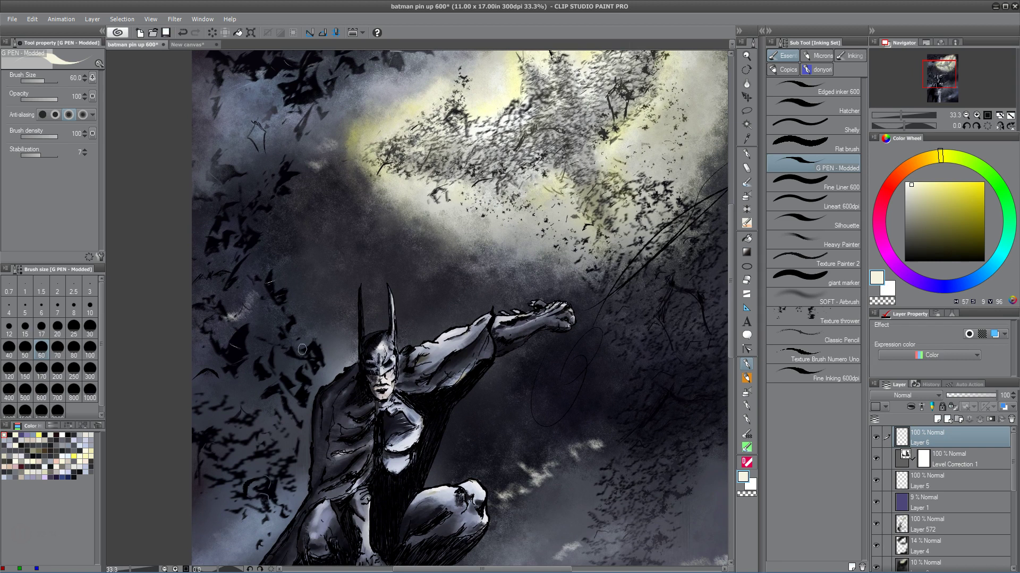
pyautogui.moveTo(428, 365); pyautogui.dragTo(345, 445)
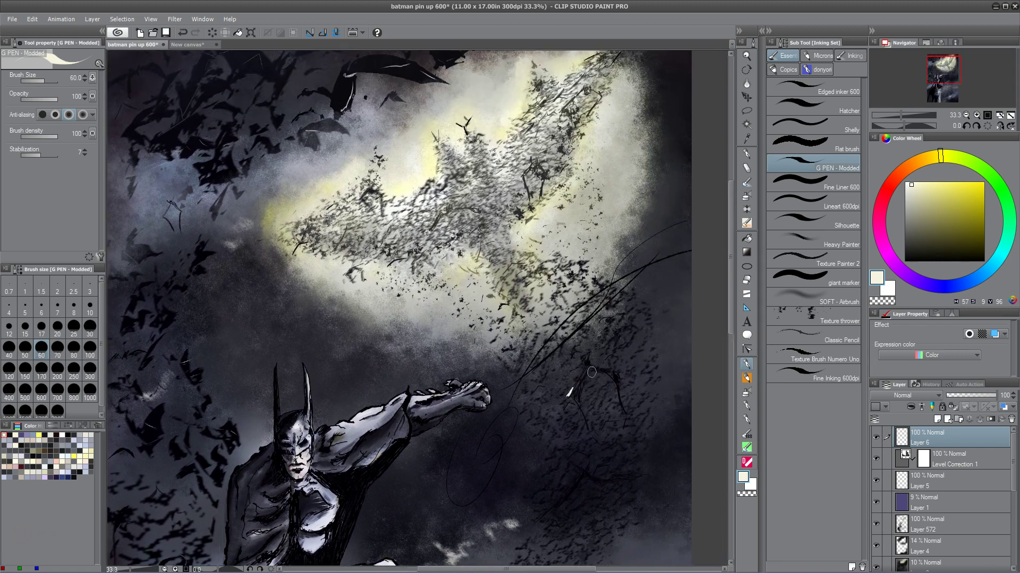
pyautogui.hotkey('ctrl', 'z')
pyautogui.moveTo(569, 394); pyautogui.dragTo(582, 370)
pyautogui.hotkey('ctrl', 'z')
pyautogui.moveTo(600, 392); pyautogui.dragTo(500, 404)
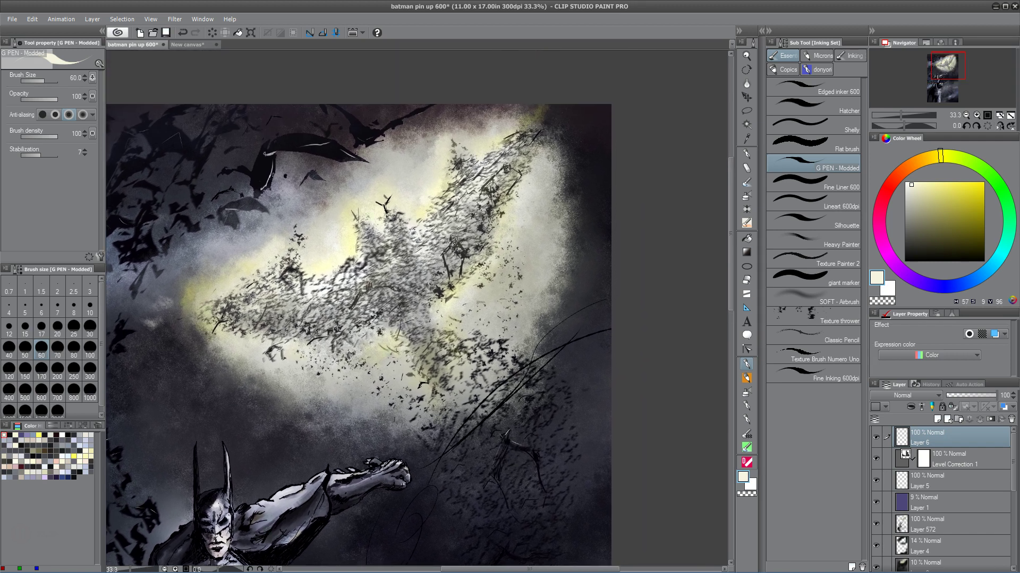
# Add thin off-white G PEN - Modded highlights to the dark bats in the flock along the picture's left side
pyautogui.moveTo(507, 189); pyautogui.dragTo(507, 319)
pyautogui.hotkey('ctrl', 'z')
pyautogui.moveTo(396, 312); pyautogui.dragTo(398, 360)
pyautogui.moveTo(370, 274); pyautogui.dragTo(383, 289)
pyautogui.moveTo(415, 344); pyautogui.dragTo(487, 350)
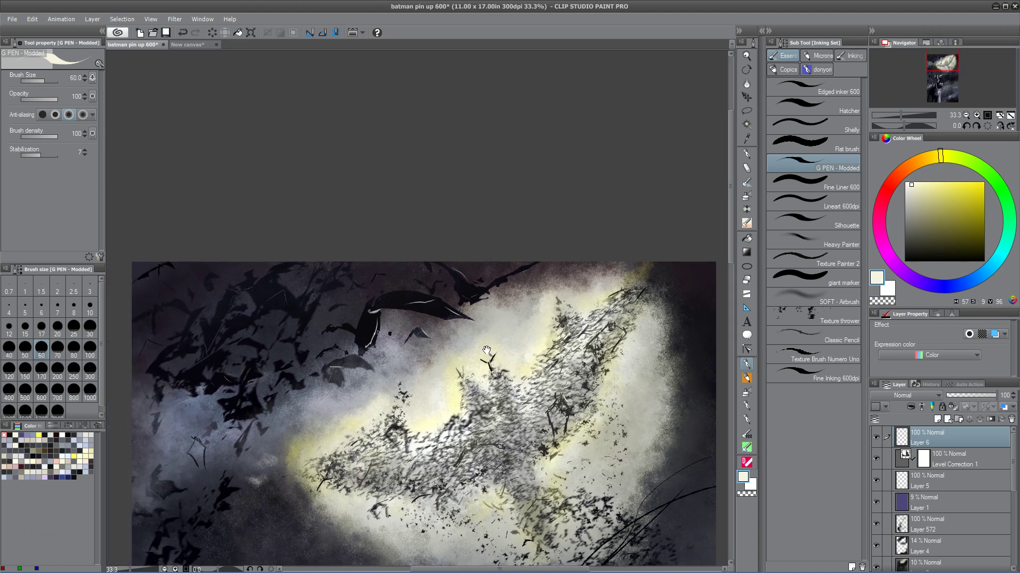
pyautogui.moveTo(306, 329); pyautogui.dragTo(315, 310)
pyautogui.moveTo(290, 376); pyautogui.dragTo(333, 315)
pyautogui.moveTo(296, 472); pyautogui.dragTo(281, 313)
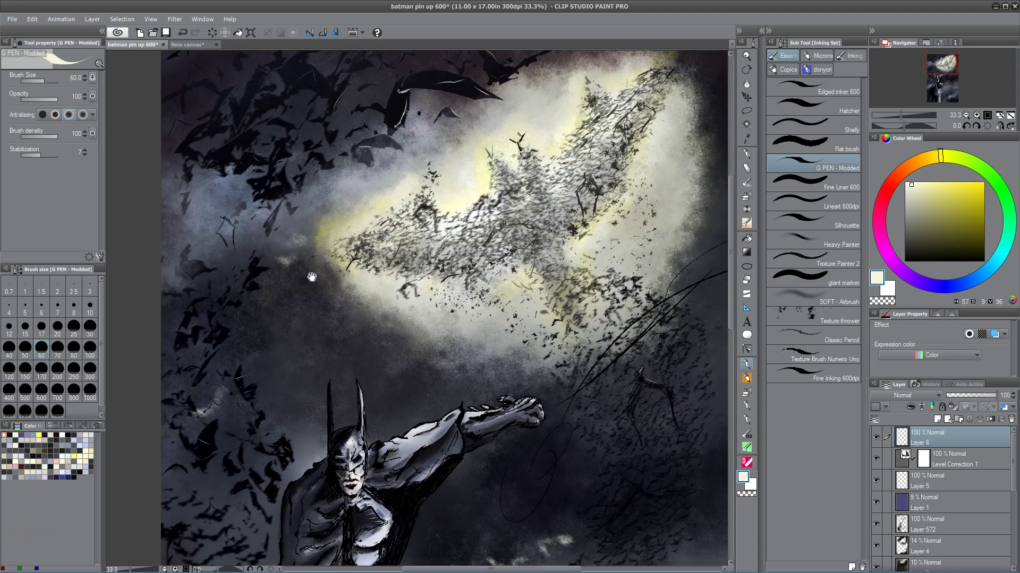
pyautogui.moveTo(283, 444); pyautogui.dragTo(299, 335)
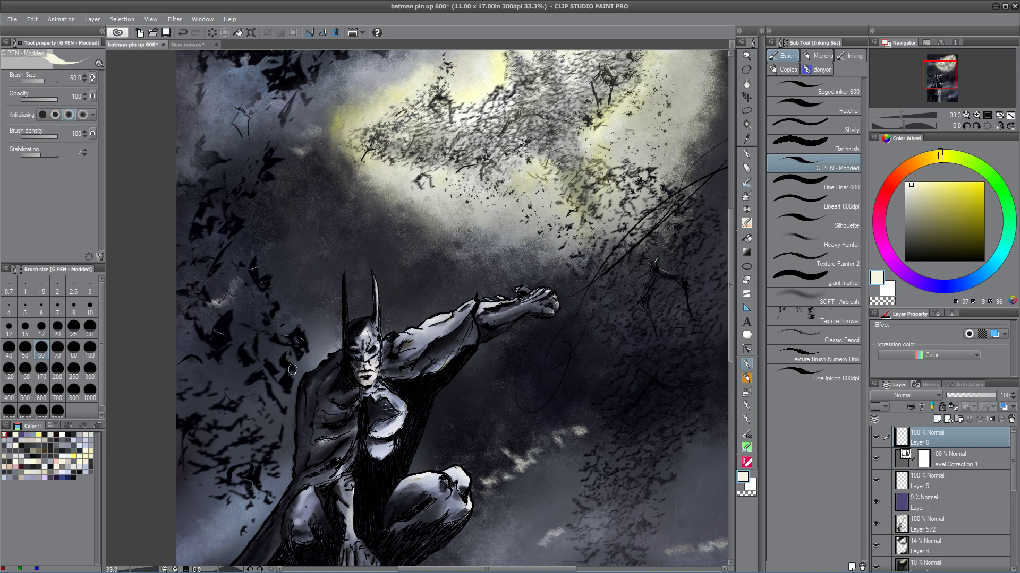
# Review the bat highlights across the sky and the balance of the whole picture
pyautogui.scroll(2, 308, 287)
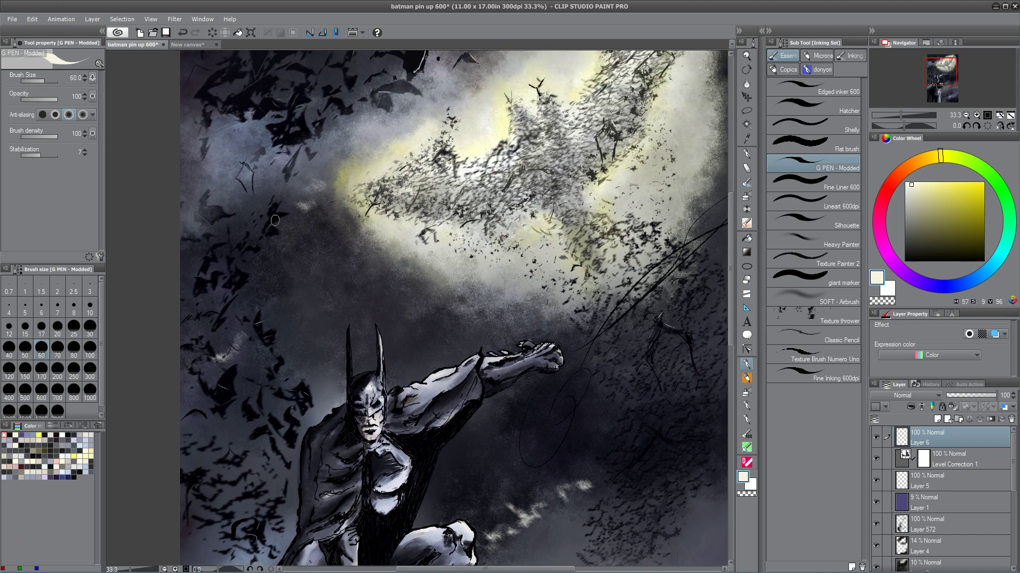
pyautogui.scroll(5, 313, 212)
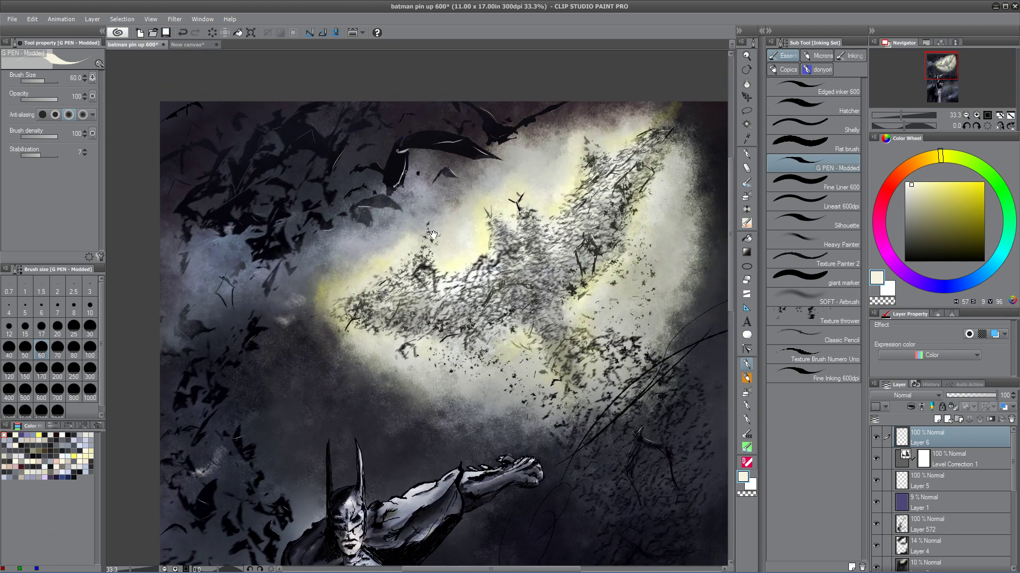
pyautogui.moveTo(432, 234); pyautogui.dragTo(397, 329)
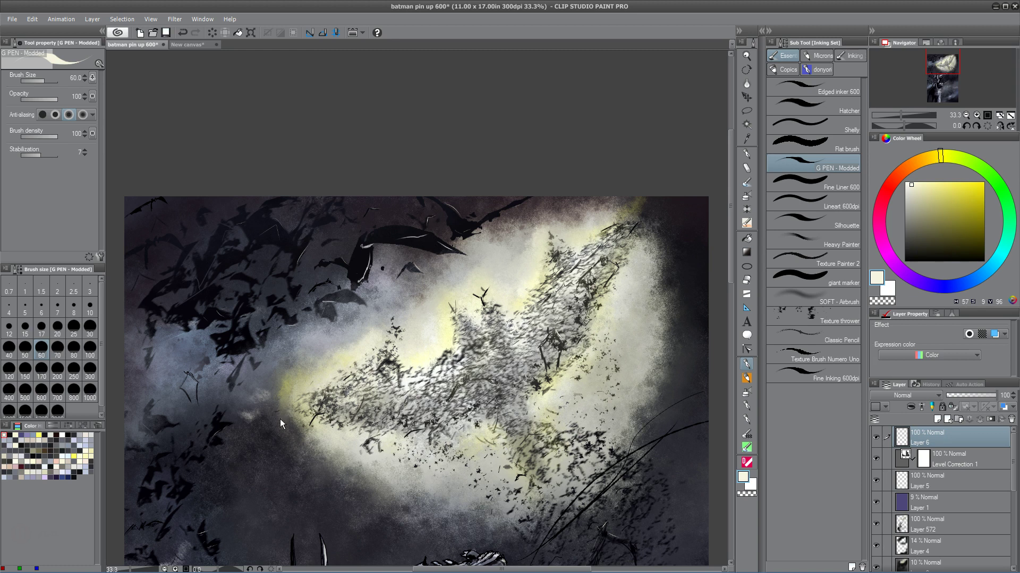
pyautogui.scroll(-3, 279, 419)
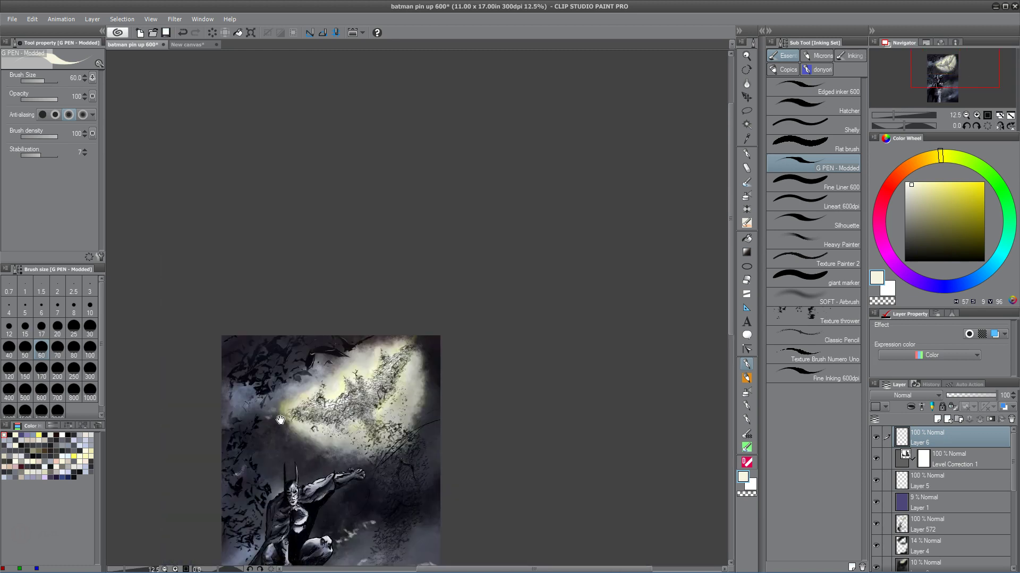
pyautogui.moveTo(280, 419); pyautogui.dragTo(391, 250)
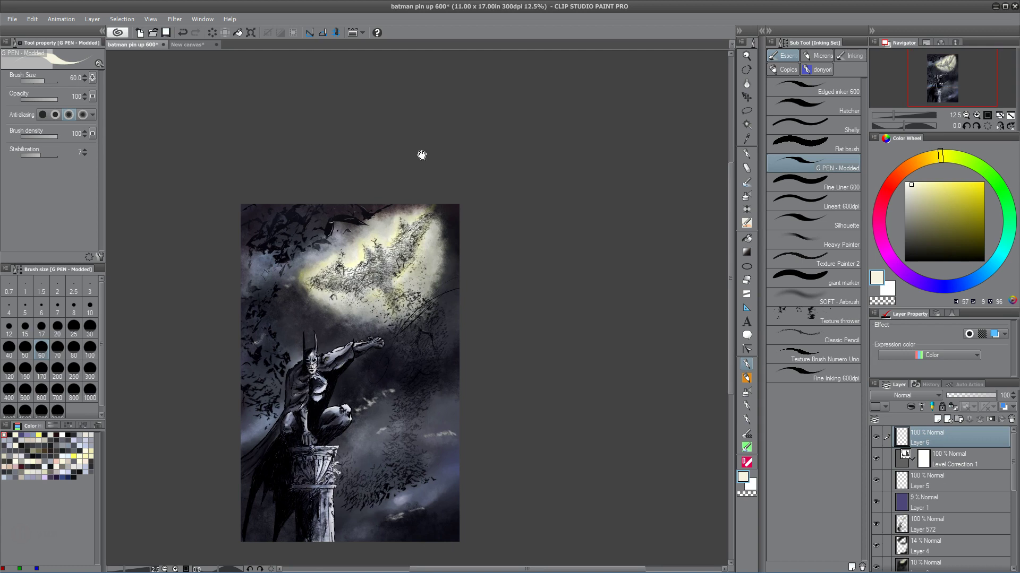
pyautogui.moveTo(423, 357); pyautogui.dragTo(421, 301)
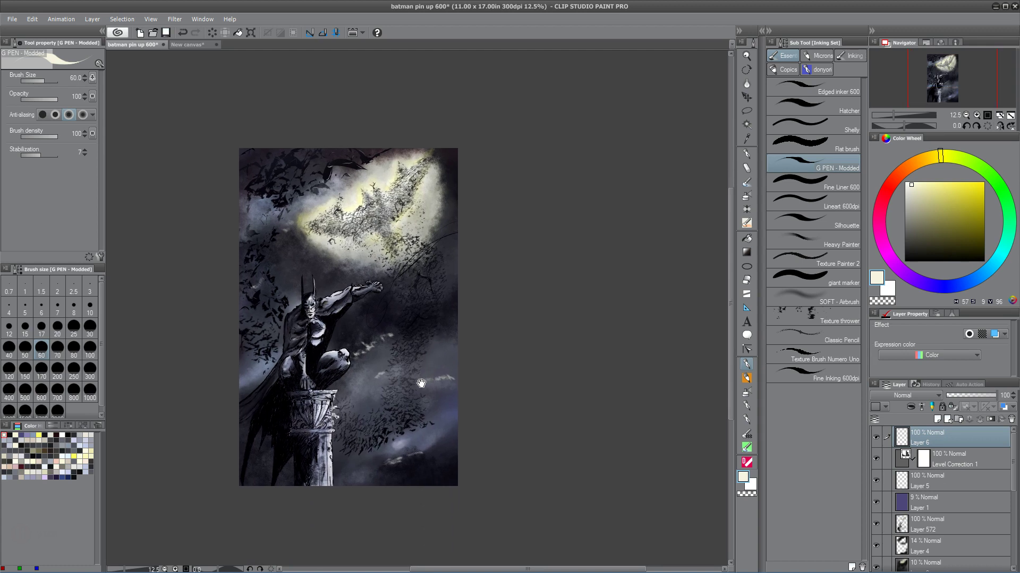
pyautogui.moveTo(396, 407)
pyautogui.mouseDown()
pyautogui.moveTo(410, 389)
pyautogui.moveTo(411, 399)
pyautogui.mouseUp()
pyautogui.scroll(2, 406, 333)
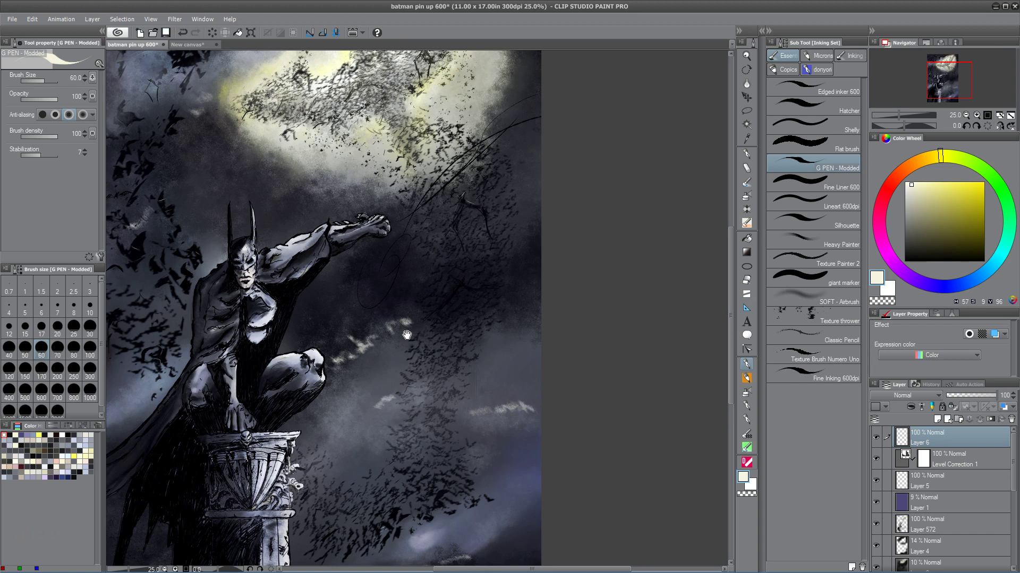
pyautogui.moveTo(407, 334); pyautogui.dragTo(469, 369)
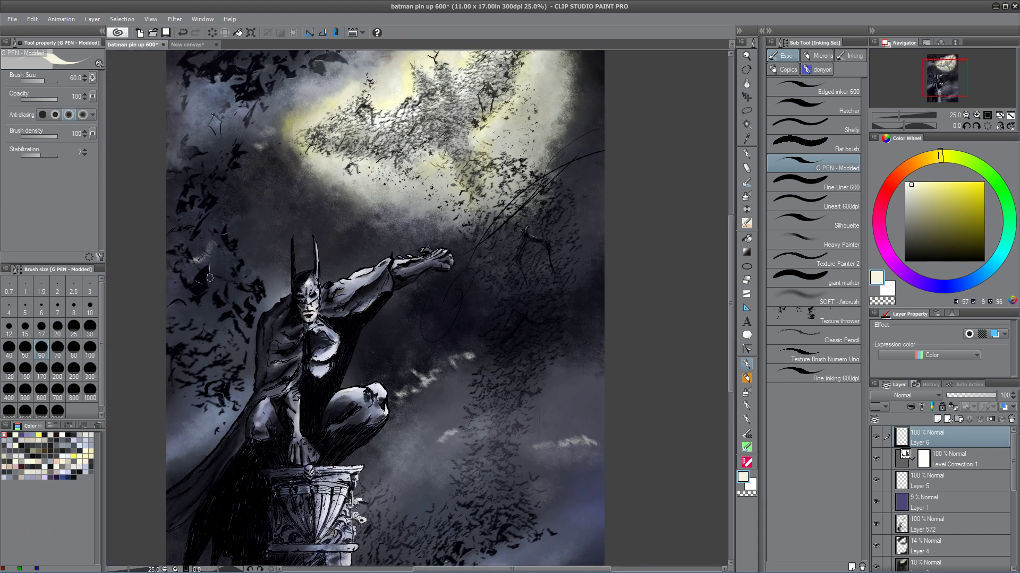
# Add small off-white edge highlights to more bats in the flock beside and above Batman's cape
pyautogui.moveTo(211, 269); pyautogui.dragTo(206, 286)
pyautogui.moveTo(267, 316); pyautogui.dragTo(295, 341)
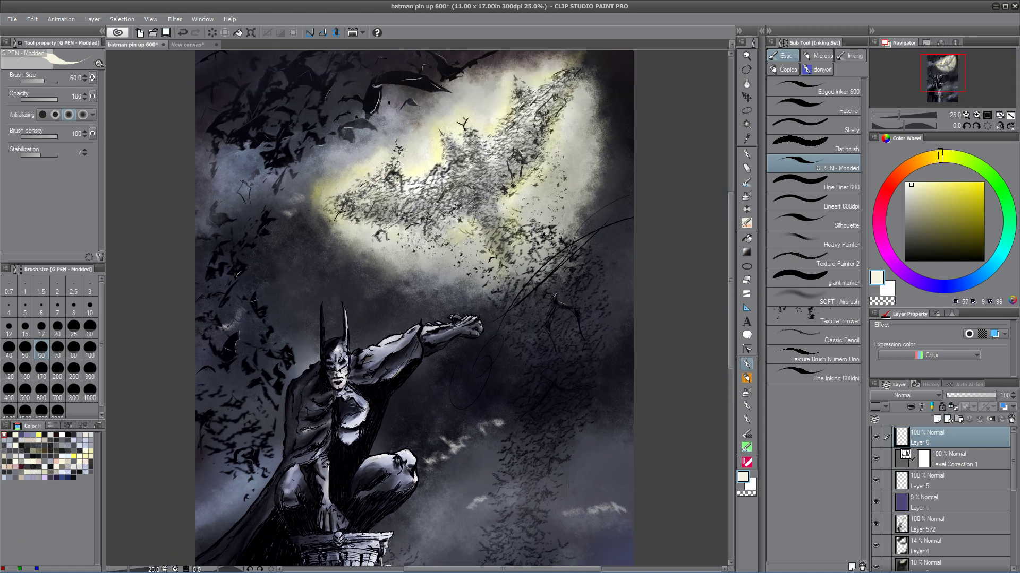
pyautogui.moveTo(264, 272)
pyautogui.mouseDown()
pyautogui.moveTo(274, 291)
pyautogui.moveTo(271, 370)
pyautogui.mouseUp()
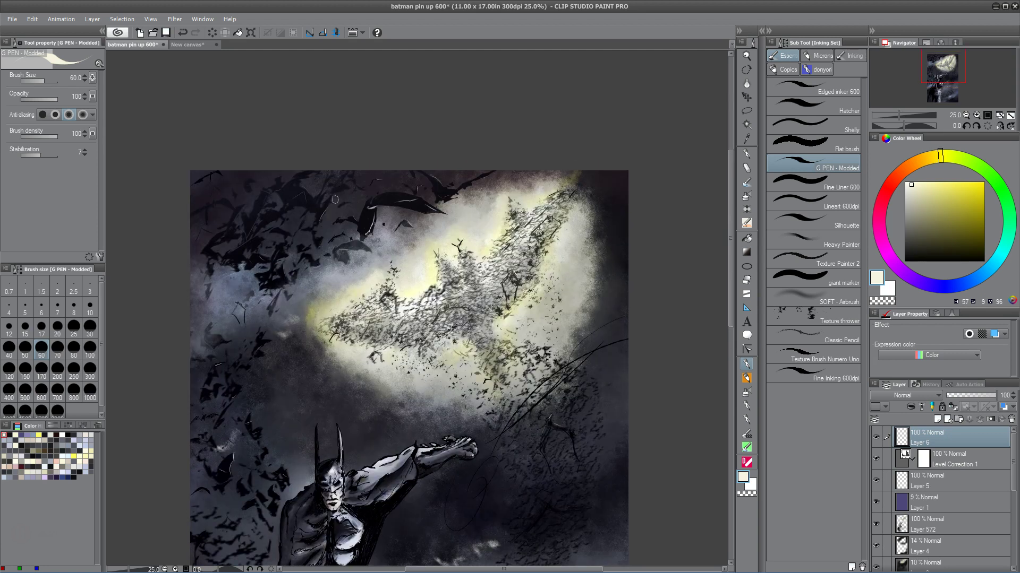
pyautogui.moveTo(304, 314); pyautogui.dragTo(339, 331)
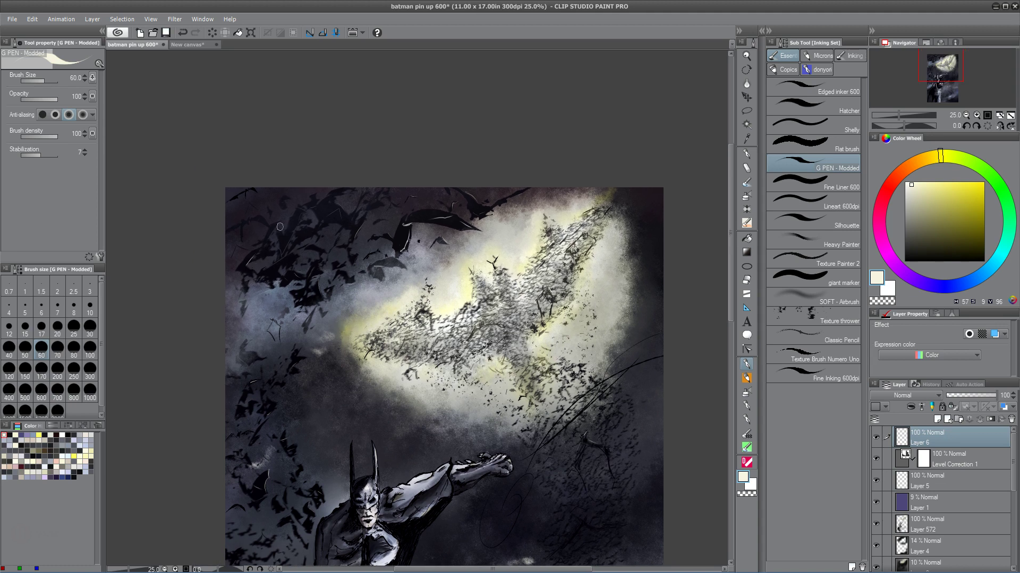
pyautogui.moveTo(435, 277); pyautogui.dragTo(382, 306)
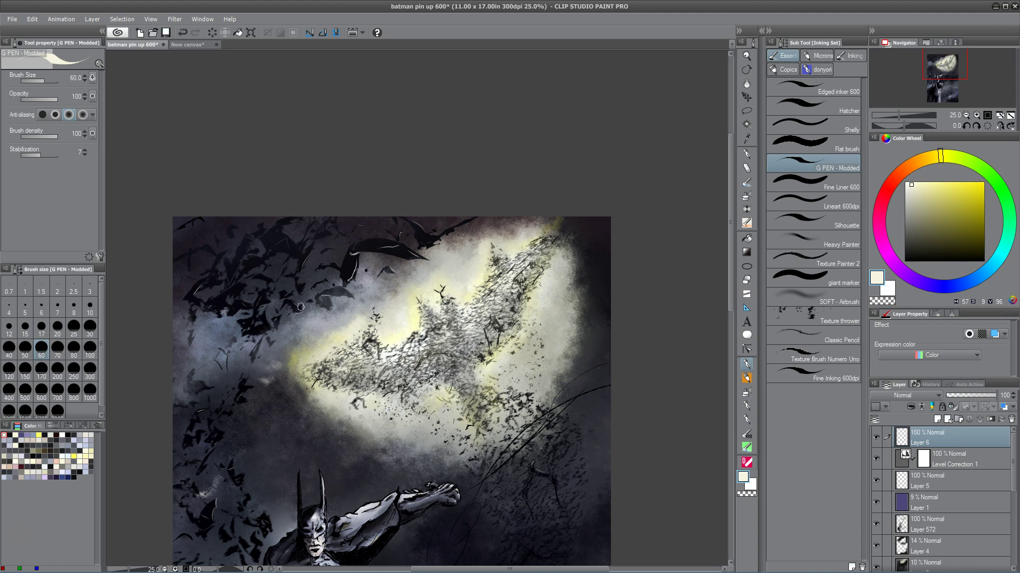
pyautogui.moveTo(273, 446)
pyautogui.mouseDown()
pyautogui.moveTo(292, 424)
pyautogui.moveTo(282, 448)
pyautogui.mouseUp()
pyautogui.moveTo(344, 381); pyautogui.dragTo(336, 419)
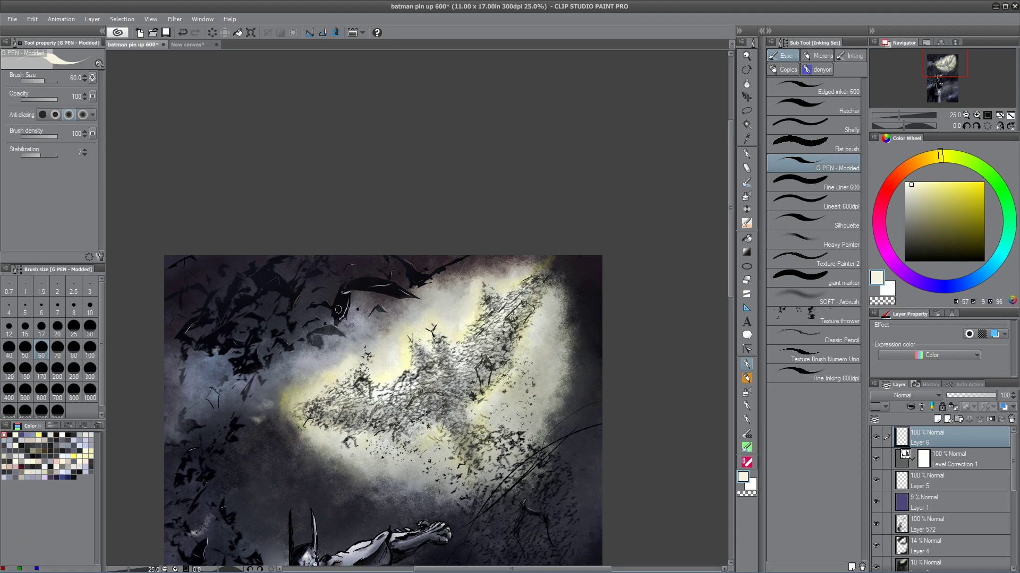
pyautogui.scroll(-5, 341, 298)
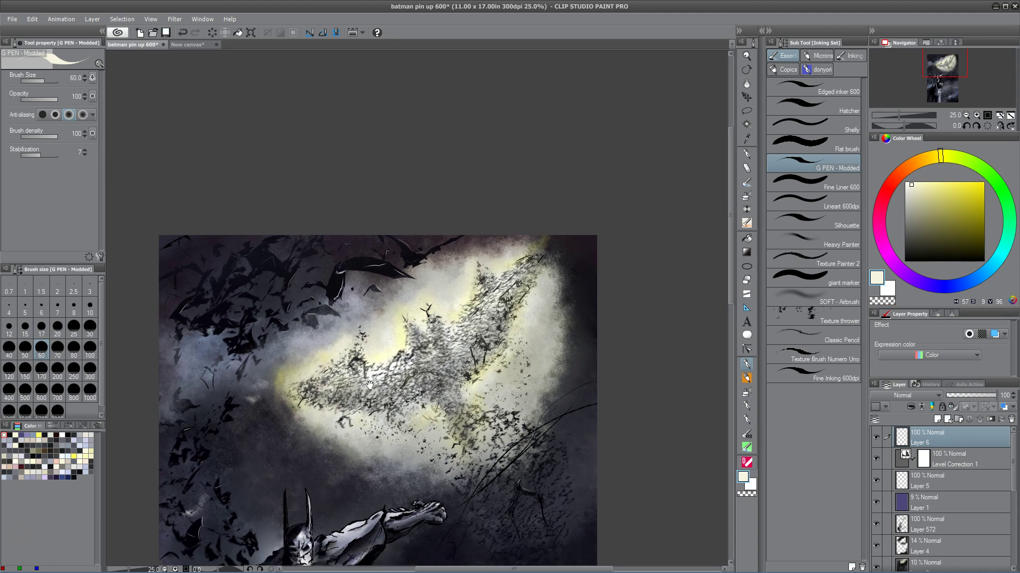
pyautogui.scroll(2, 392, 300)
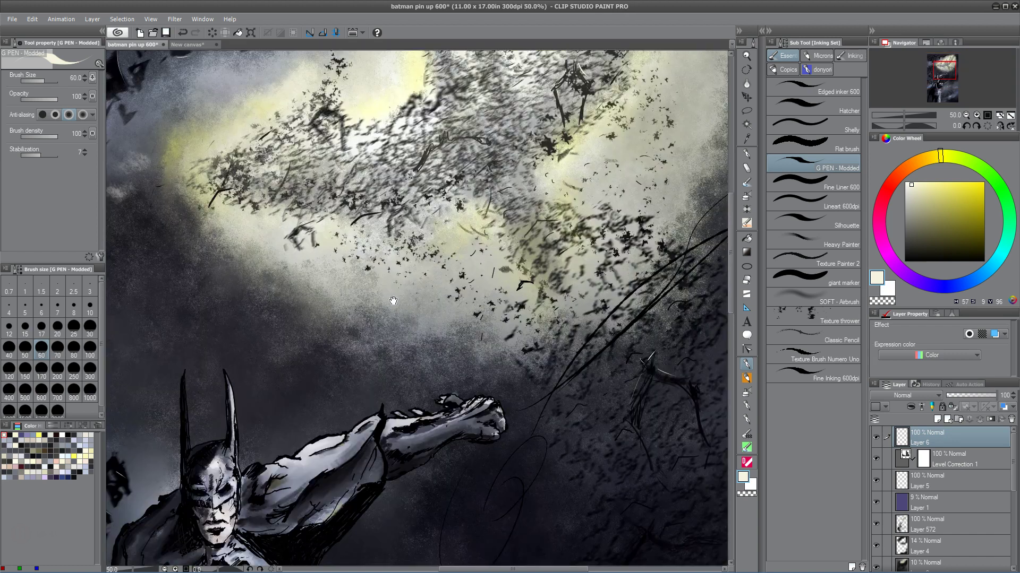
# Set the colour to near-white (hue 57, saturation 7, value 100) and highlight the edge of the cowl's ear nearest the outstretched arm
pyautogui.moveTo(381, 308); pyautogui.dragTo(404, 123)
pyautogui.click(911, 184)
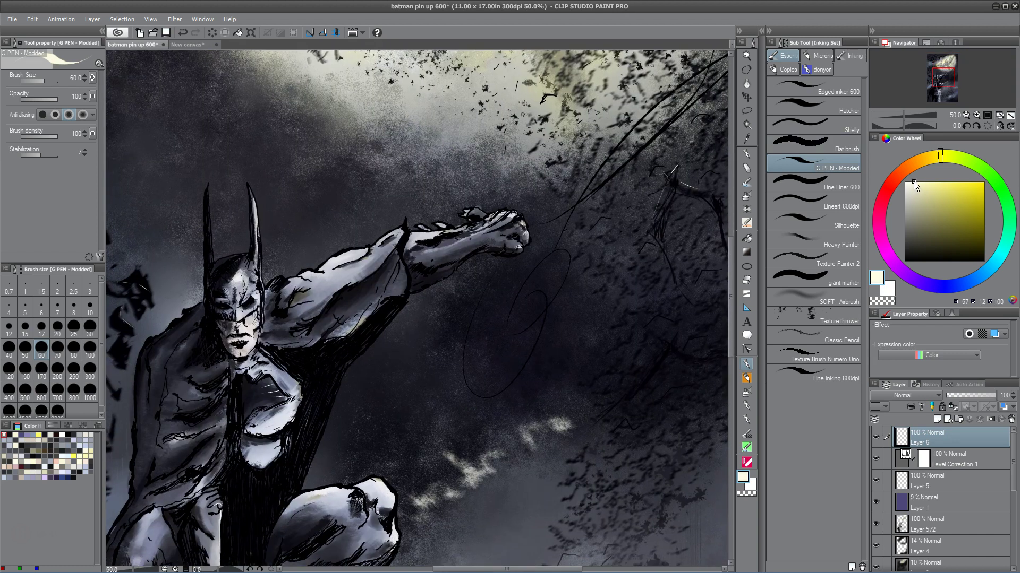
pyautogui.moveTo(424, 337); pyautogui.dragTo(443, 351)
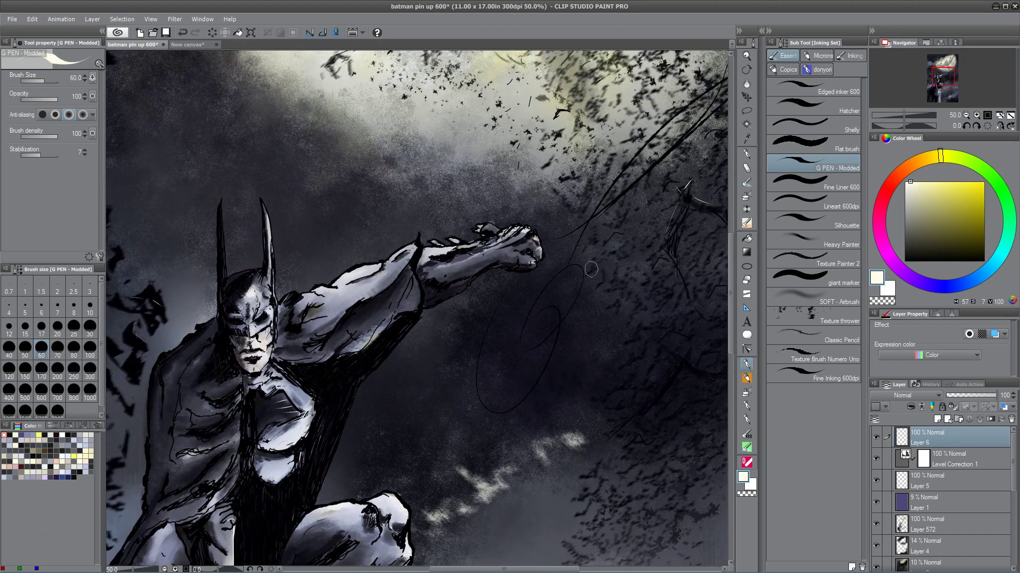
pyautogui.moveTo(343, 367); pyautogui.dragTo(375, 404)
pyautogui.moveTo(290, 327); pyautogui.dragTo(301, 317)
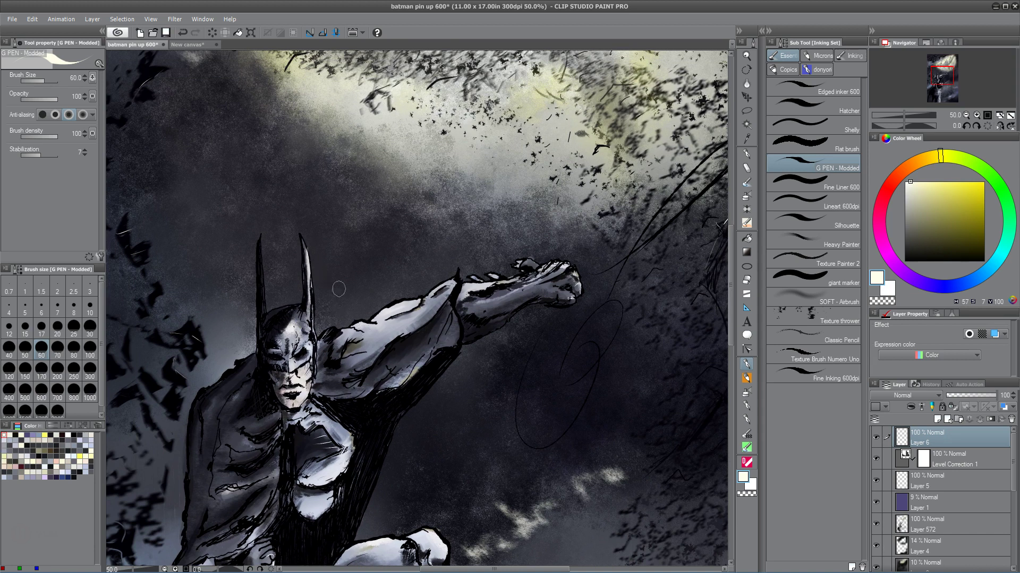
pyautogui.moveTo(305, 243); pyautogui.dragTo(313, 298)
pyautogui.hotkey('ctrl', 'z')
pyautogui.hotkey('ctrl', 'y')
# Paint near-white highlights on Batman's raised knee, redoing the first stroke along its rim
pyautogui.moveTo(473, 353); pyautogui.dragTo(518, 241)
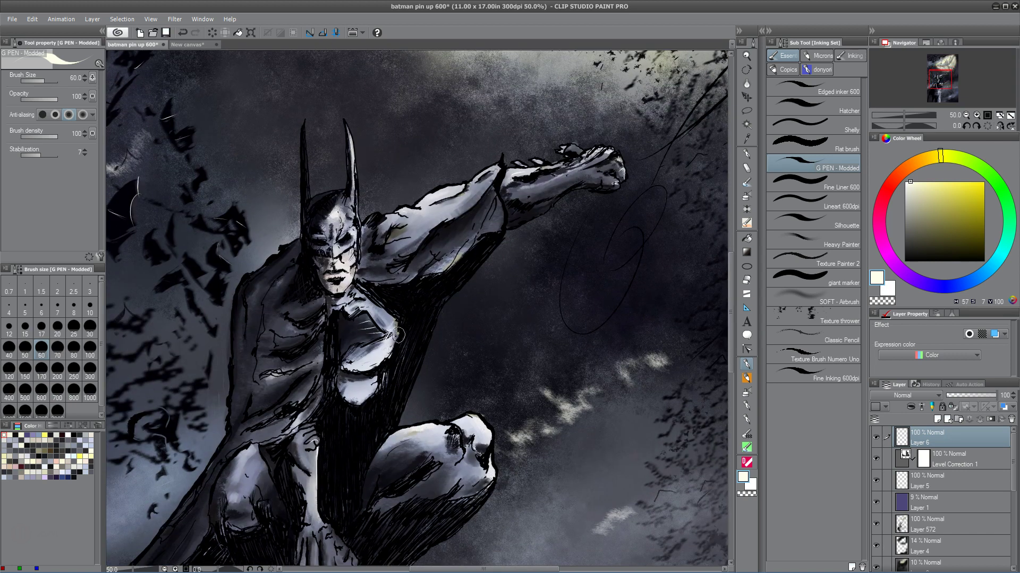
pyautogui.moveTo(492, 363); pyautogui.dragTo(489, 316)
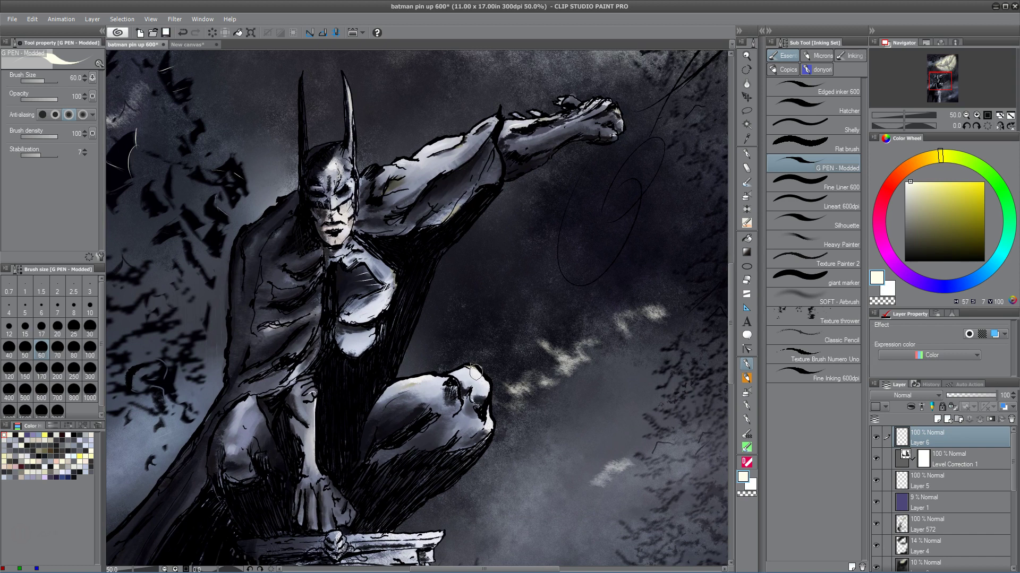
pyautogui.moveTo(471, 367); pyautogui.dragTo(493, 406)
pyautogui.hotkey('ctrl', 'z')
pyautogui.moveTo(472, 368); pyautogui.dragTo(485, 402)
pyautogui.scroll(-5, 486, 425)
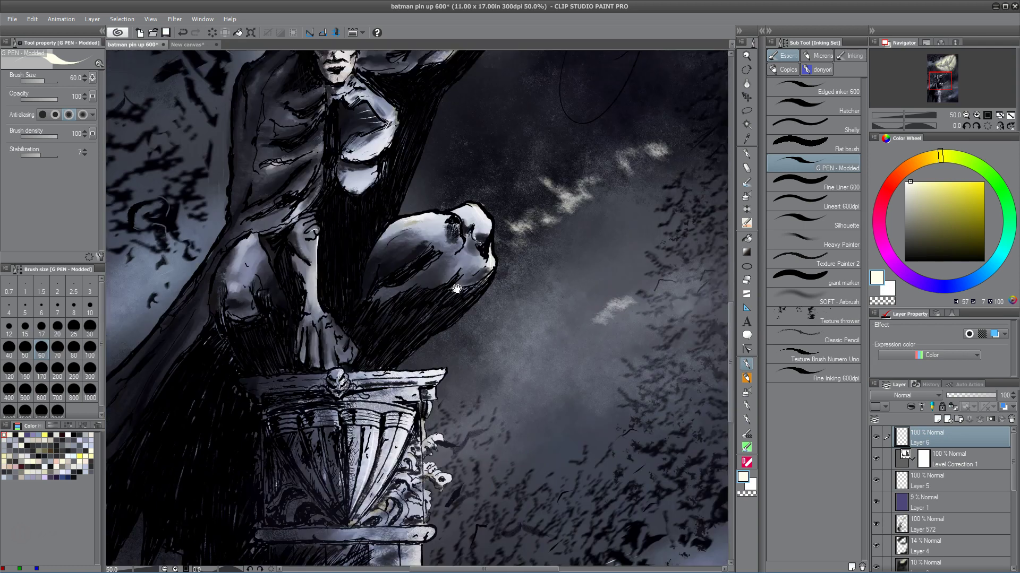
pyautogui.moveTo(449, 342); pyautogui.dragTo(412, 446)
pyautogui.moveTo(406, 372)
pyautogui.mouseDown()
pyautogui.moveTo(410, 430)
pyautogui.moveTo(415, 365)
pyautogui.mouseUp()
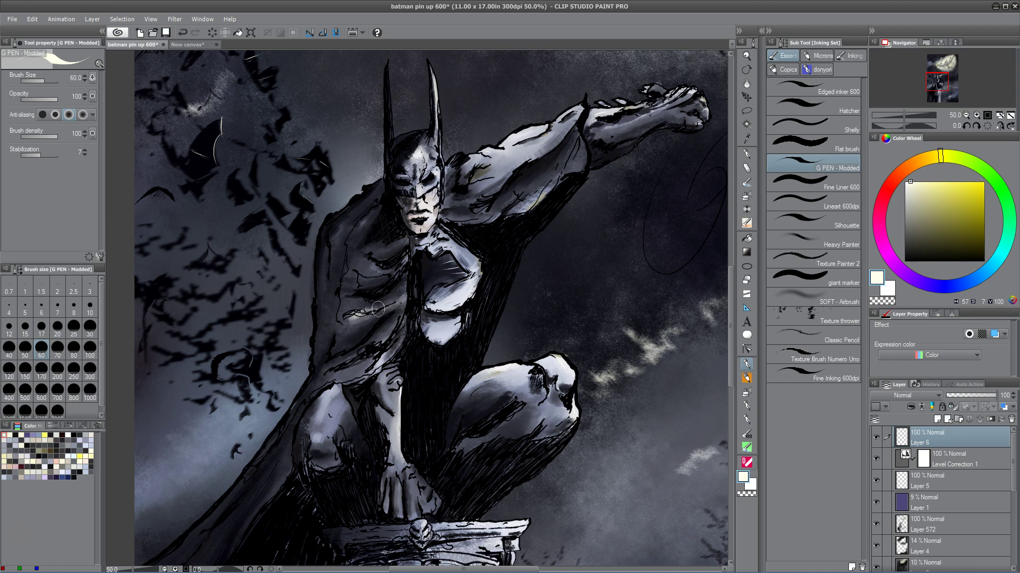
# Undo the last two strokes and paint a near-white highlight along the side edge of Batman's cowl
pyautogui.scroll(2, 383, 310)
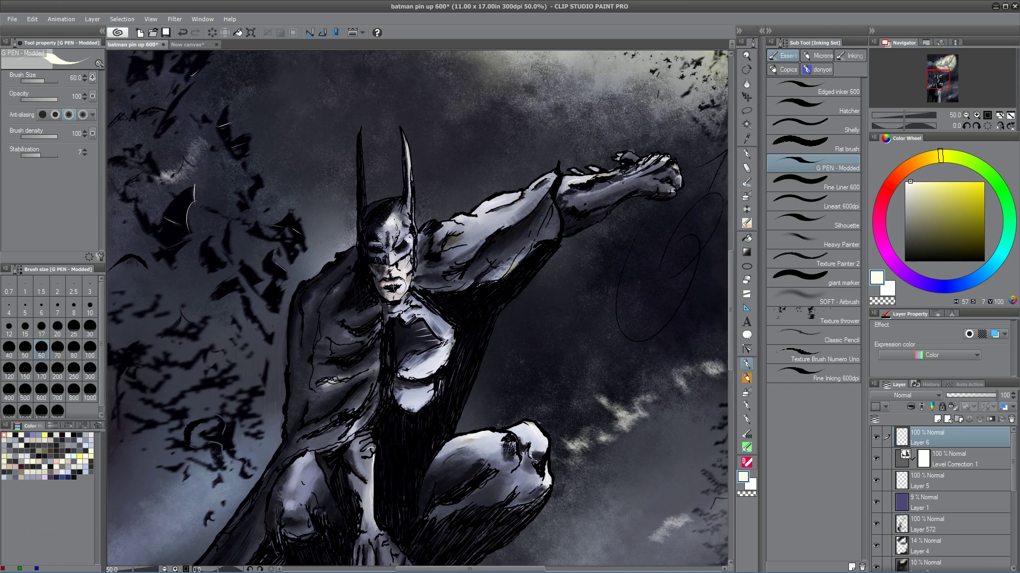
pyautogui.scroll(2, 400, 266)
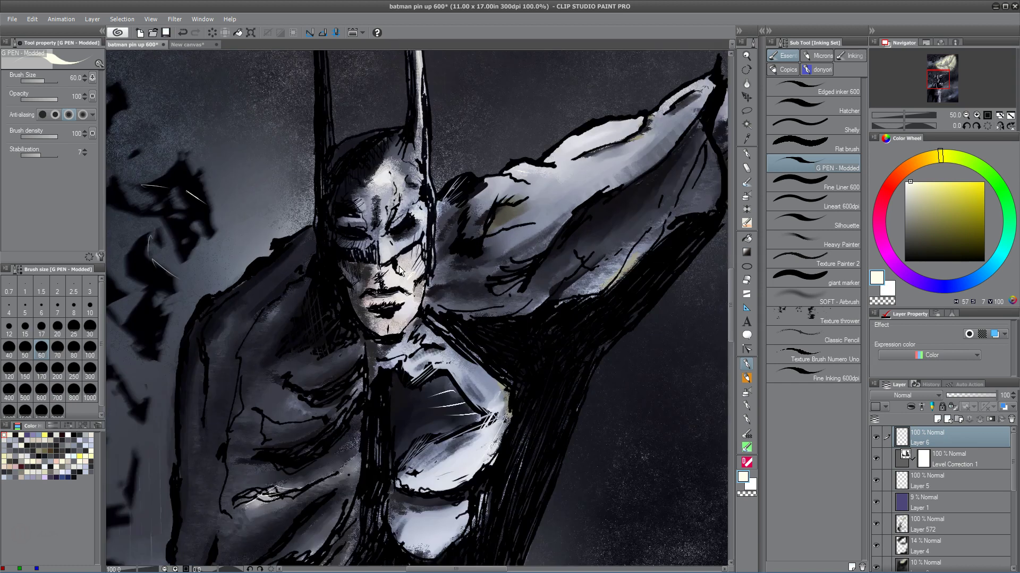
pyautogui.hotkey('ctrl', 'z')
pyautogui.hotkey('ctrl', 'z')
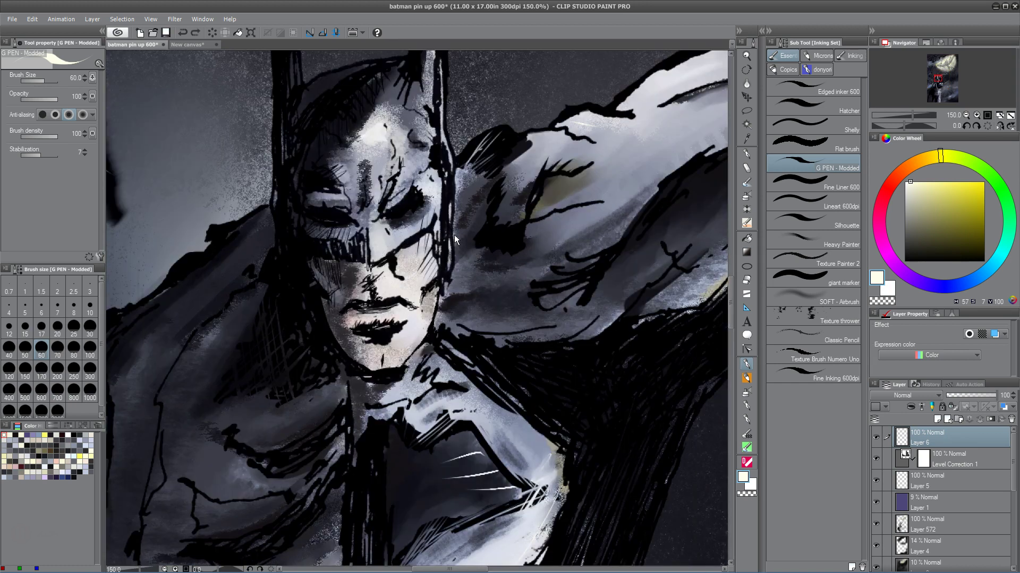
pyautogui.moveTo(413, 280); pyautogui.dragTo(423, 266)
pyautogui.moveTo(452, 235); pyautogui.dragTo(410, 337)
pyautogui.moveTo(409, 276); pyautogui.dragTo(403, 319)
pyautogui.hotkey('ctrl', 'z')
pyautogui.moveTo(411, 273); pyautogui.dragTo(418, 306)
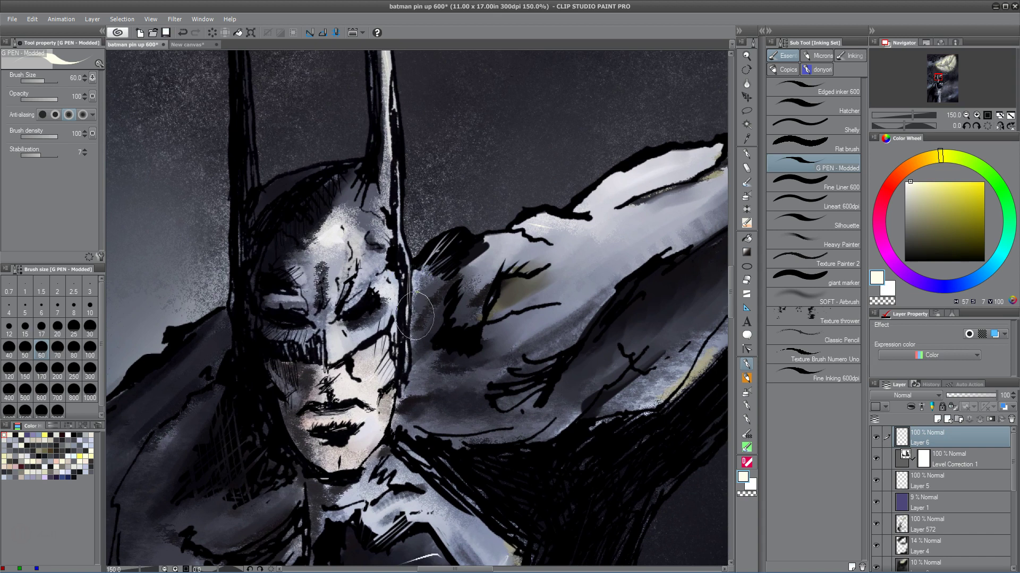
# Paint a near-white highlight along the outer edge of the cowl's ear, redoing the first stroke
pyautogui.moveTo(418, 263); pyautogui.dragTo(418, 372)
pyautogui.moveTo(396, 209); pyautogui.dragTo(400, 274)
pyautogui.hotkey('ctrl', 'z')
pyautogui.moveTo(397, 210); pyautogui.dragTo(400, 268)
# Add near-white highlights along the outstretched forearm and hand, and undo the last stroke at the fist
pyautogui.moveTo(447, 309); pyautogui.dragTo(348, 367)
pyautogui.moveTo(484, 346); pyautogui.dragTo(354, 385)
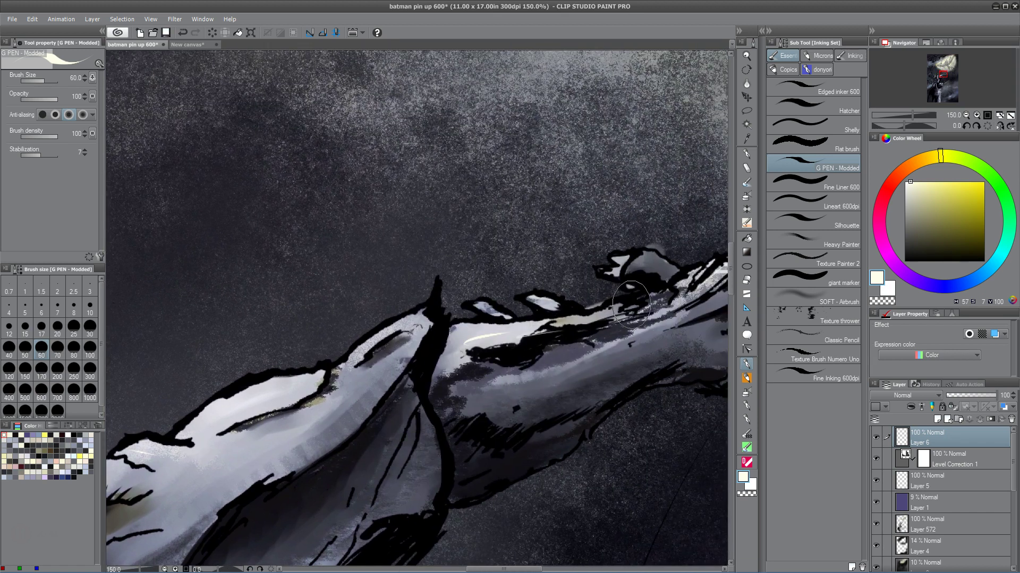
pyautogui.moveTo(640, 276)
pyautogui.mouseDown()
pyautogui.moveTo(668, 275)
pyautogui.moveTo(620, 252)
pyautogui.mouseUp()
pyautogui.moveTo(678, 282); pyautogui.dragTo(428, 353)
pyautogui.moveTo(533, 319)
pyautogui.mouseDown()
pyautogui.moveTo(478, 327)
pyautogui.moveTo(518, 332)
pyautogui.mouseUp()
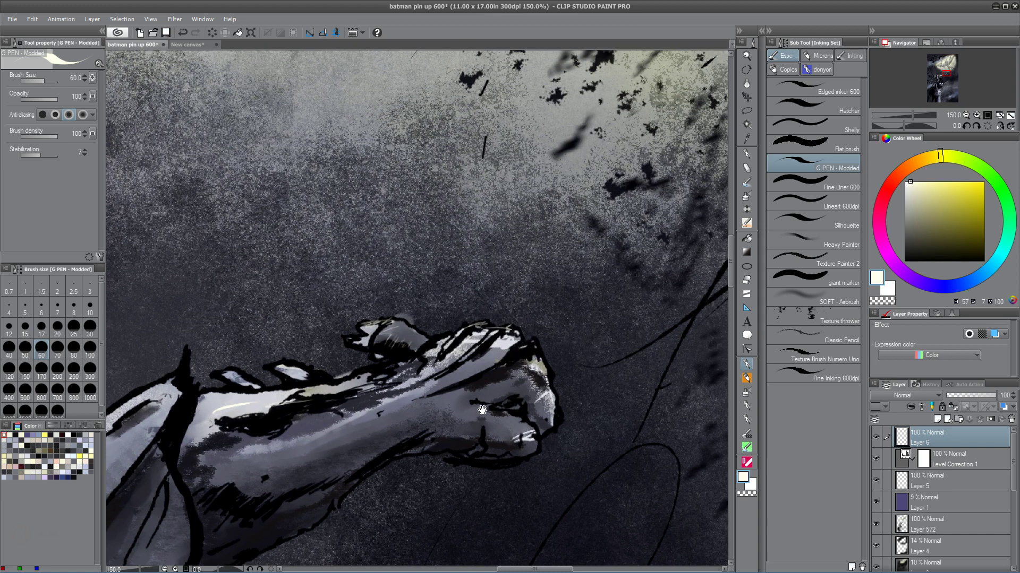
pyautogui.moveTo(481, 410); pyautogui.dragTo(485, 319)
pyautogui.moveTo(562, 313)
pyautogui.mouseDown()
pyautogui.moveTo(562, 342)
pyautogui.moveTo(554, 334)
pyautogui.moveTo(510, 350)
pyautogui.moveTo(512, 339)
pyautogui.mouseUp()
pyautogui.hotkey('ctrl', 'z')
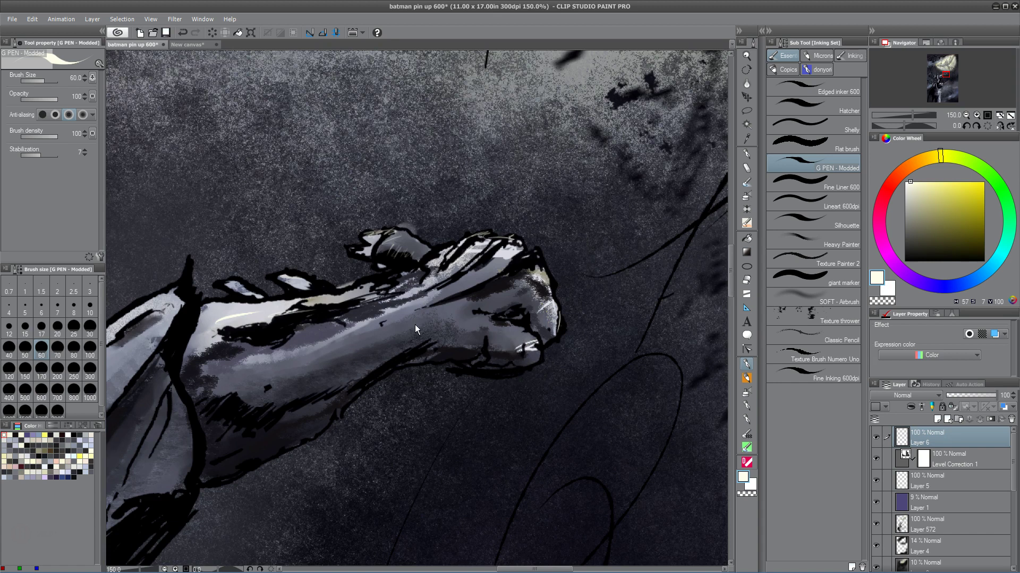
# Examine the complete pin-up at several magnifications to judge the finished highlights
pyautogui.scroll(-5, 415, 324)
pyautogui.scroll(-1, 415, 324)
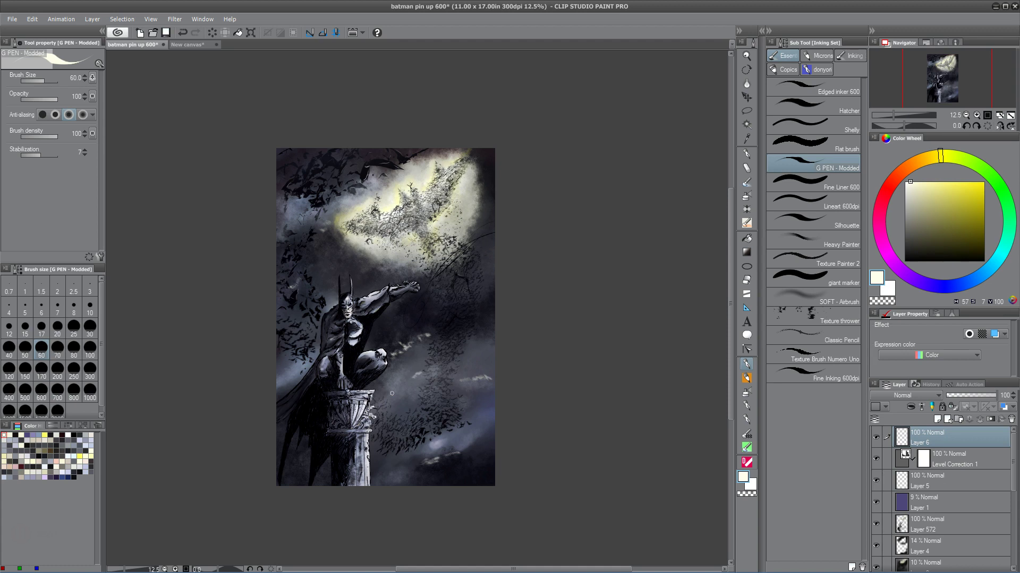
pyautogui.scroll(1, 392, 394)
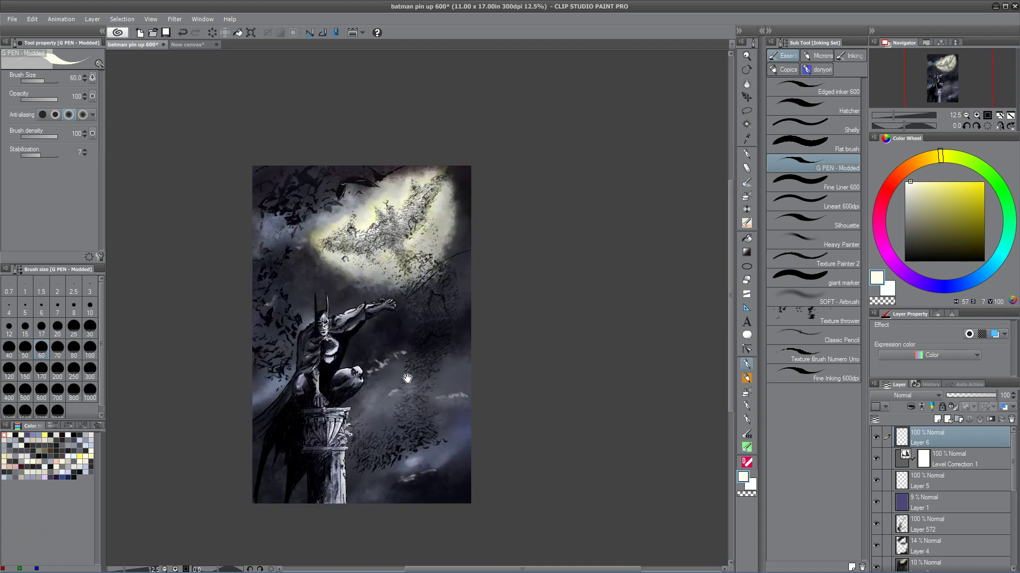
pyautogui.scroll(1, 389, 426)
pyautogui.scroll(-2, 392, 418)
pyautogui.moveTo(395, 416); pyautogui.dragTo(392, 289)
pyautogui.scroll(1, 404, 372)
pyautogui.scroll(2, 405, 372)
pyautogui.scroll(-1, 462, 363)
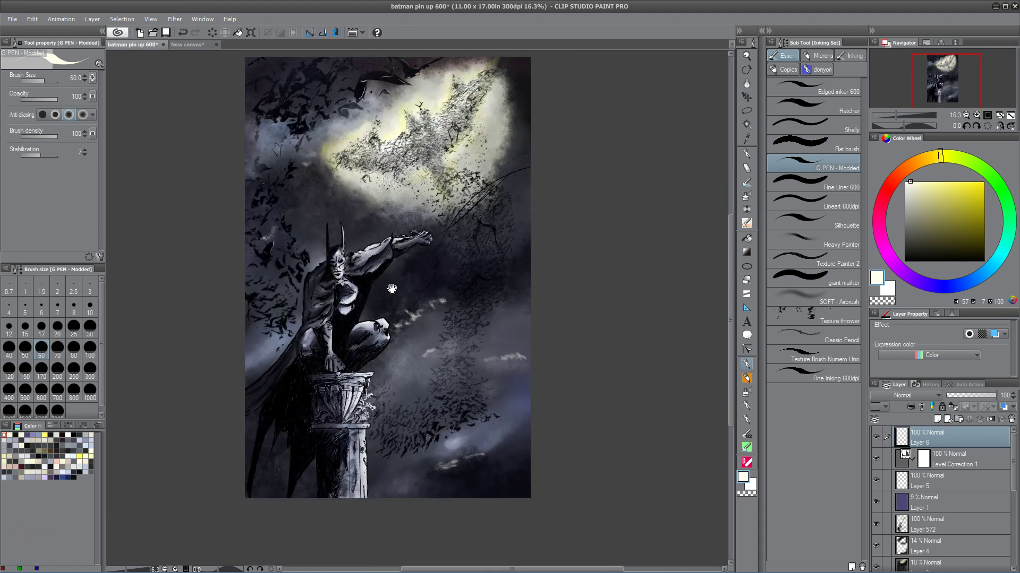
pyautogui.scroll(1, 424, 284)
pyautogui.scroll(-1, 435, 366)
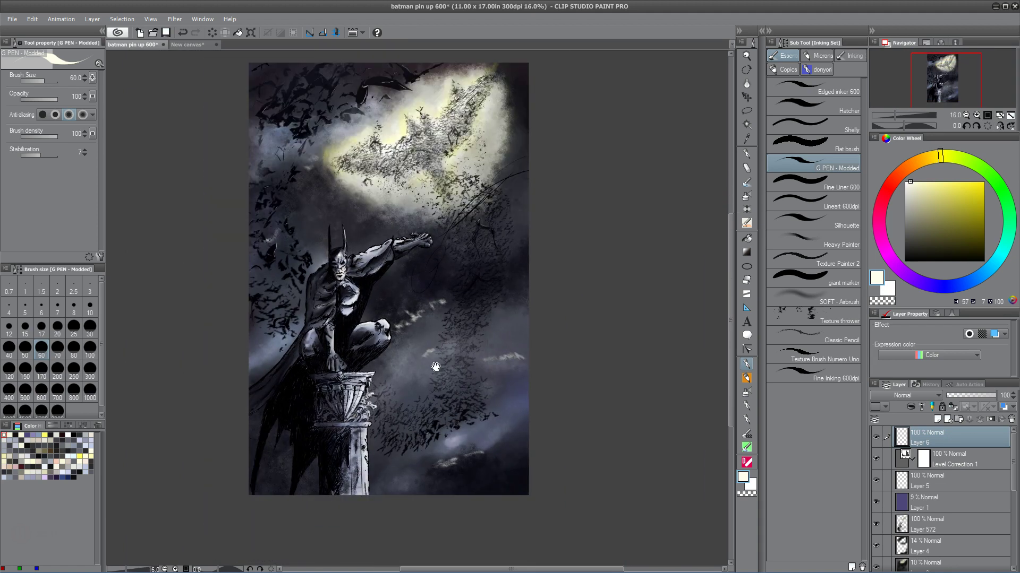
pyautogui.scroll(-1, 443, 345)
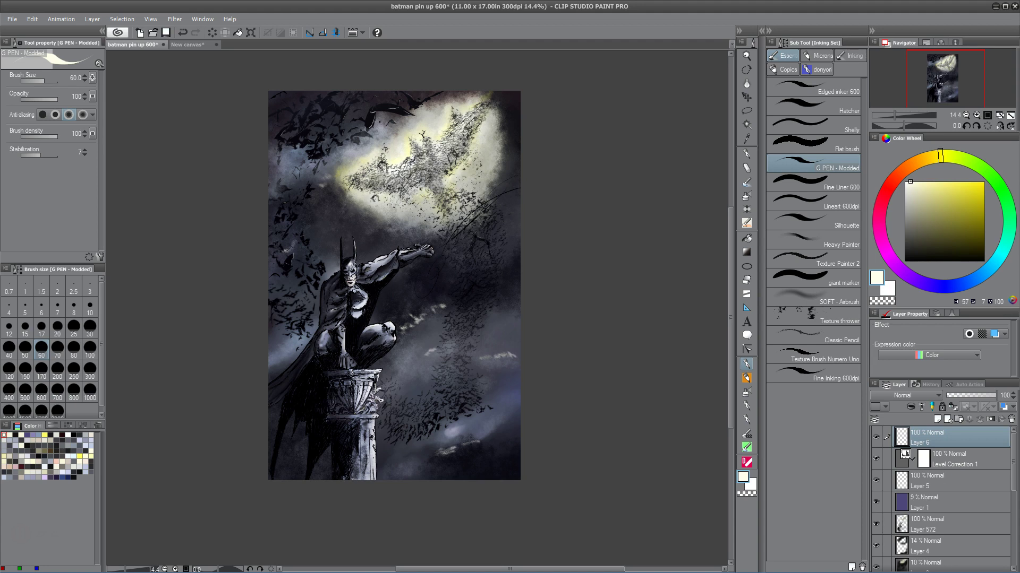
# Open the file commands for the finished pin-up
pyautogui.click(11, 20)
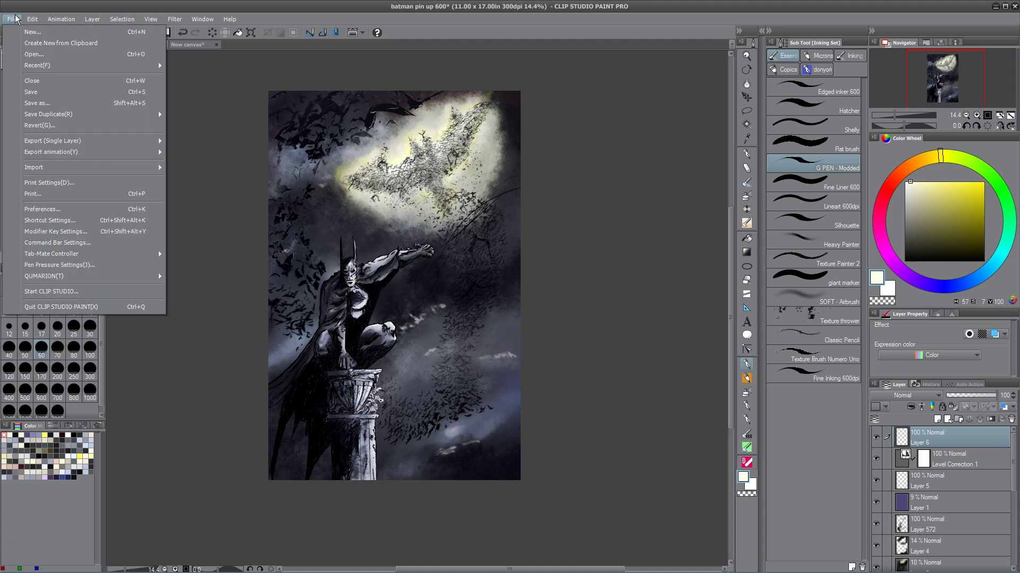